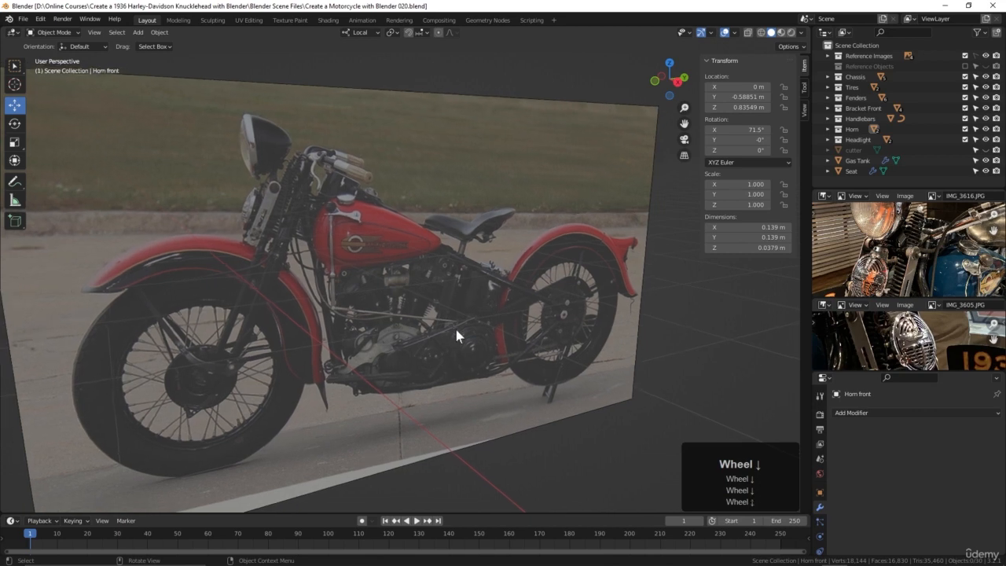
Join the Properties area over the IMG_3605.JPG image area, and make the IMG_3616.JPG reference area taller
shift+middle_drag(471, 340, 459, 329)
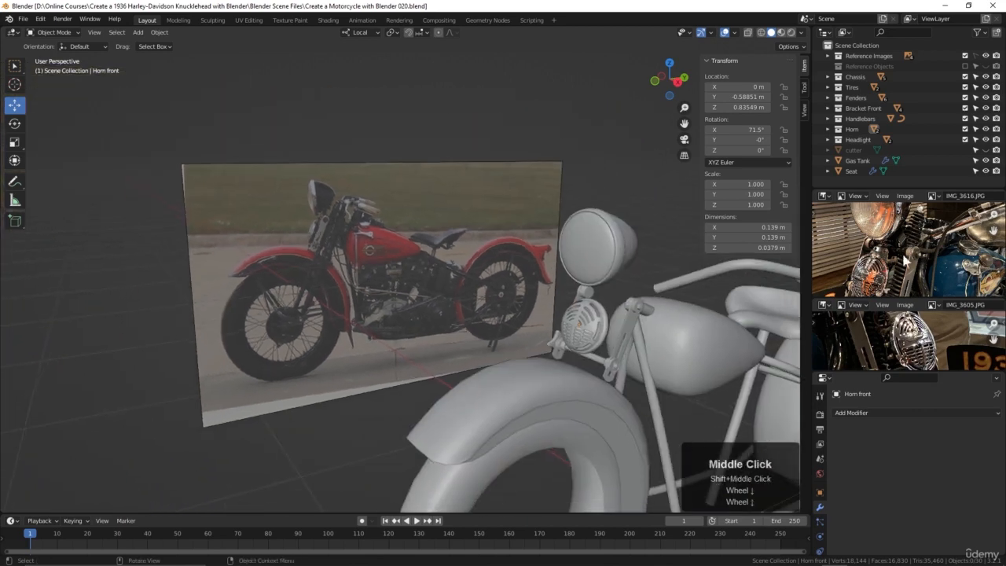
scroll(904, 252, down, 1)
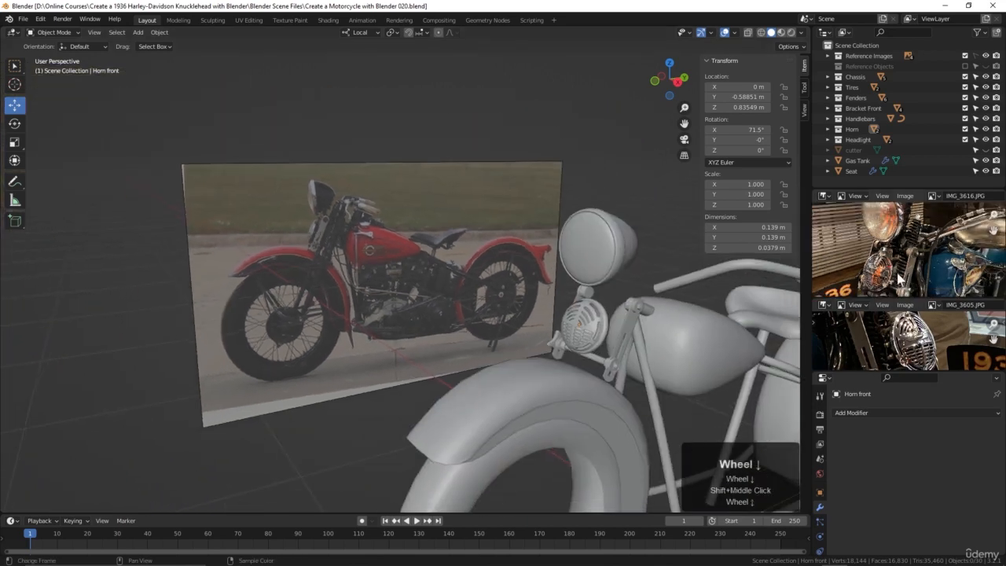
middle_drag(904, 251, 899, 271)
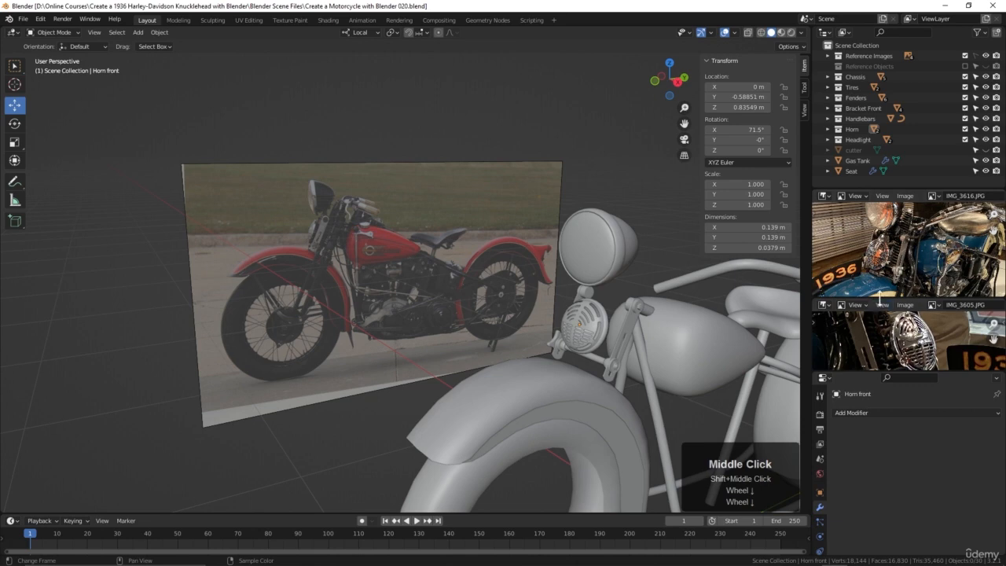
right_click(882, 305)
click(872, 377)
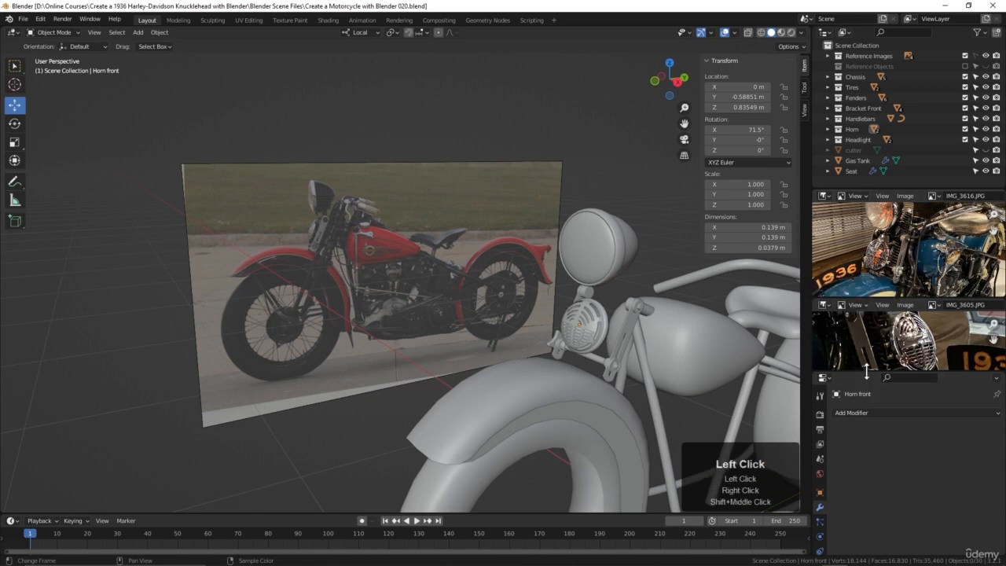
right_click(867, 371)
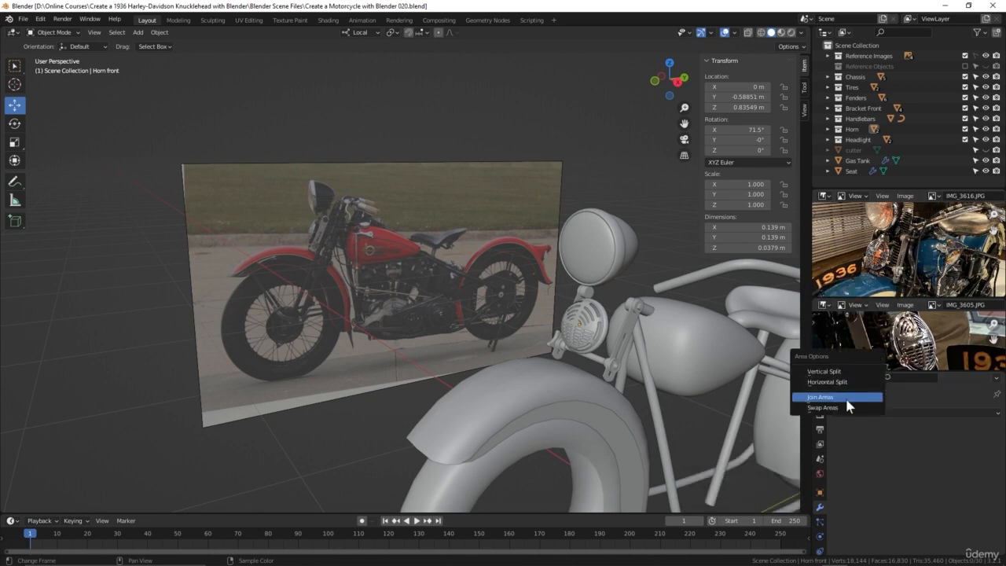
click(848, 400)
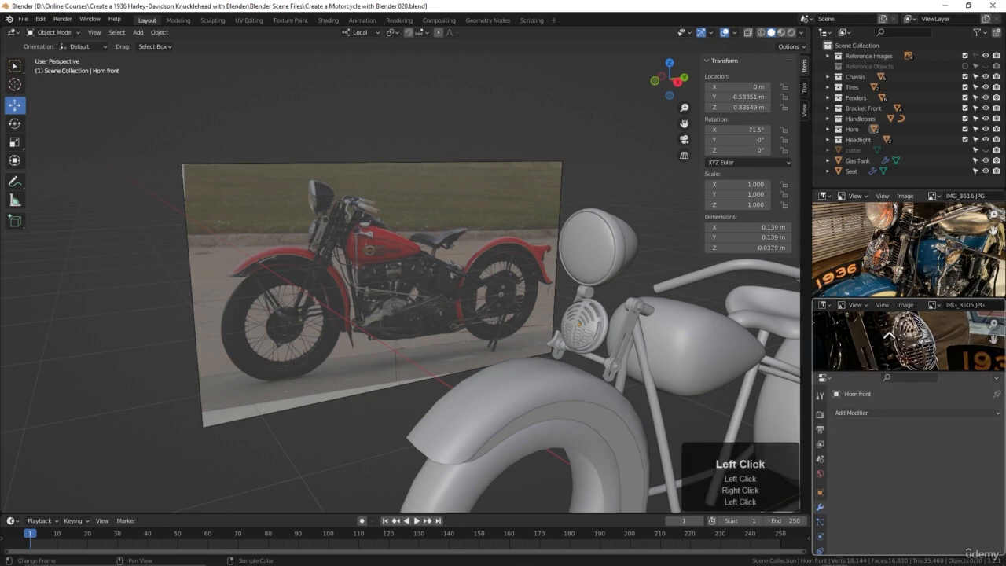
click(888, 332)
drag(905, 297, 905, 325)
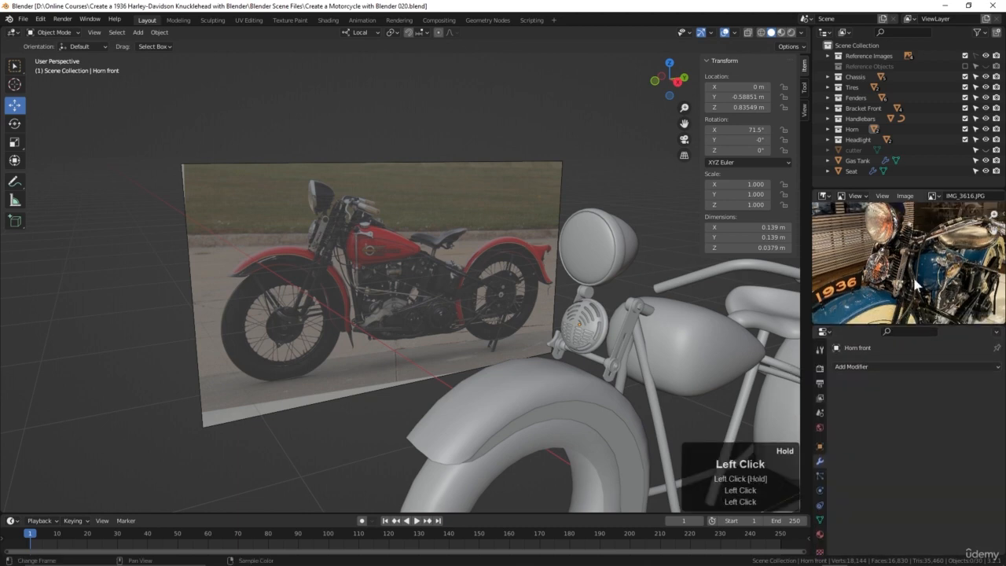
Frame the IMG_3616.JPG reference photo closely on the horn and front fork, and enlarge its area slightly more
scroll(914, 240, up, 4)
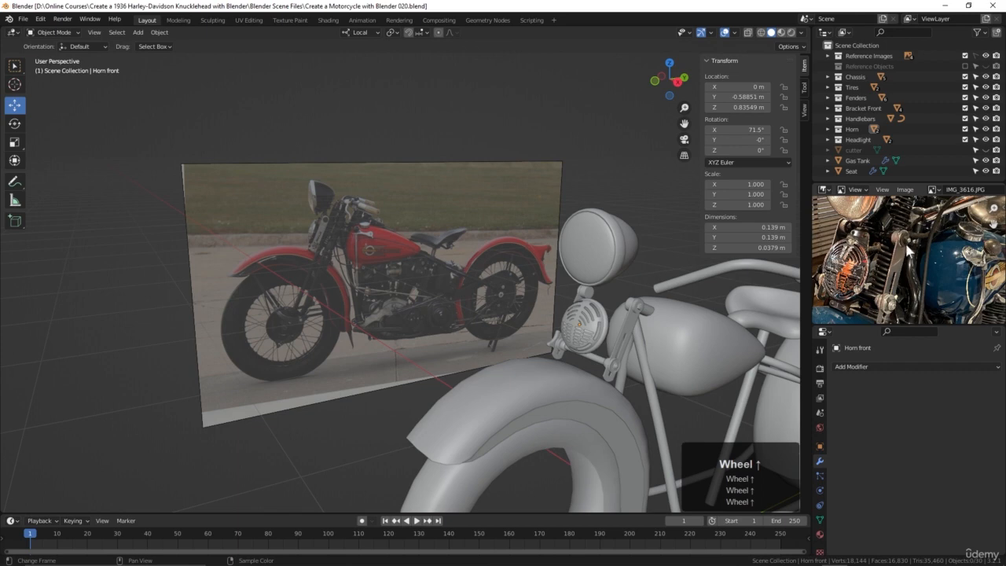
shift+middle_drag(914, 240, 906, 317)
drag(905, 326, 905, 351)
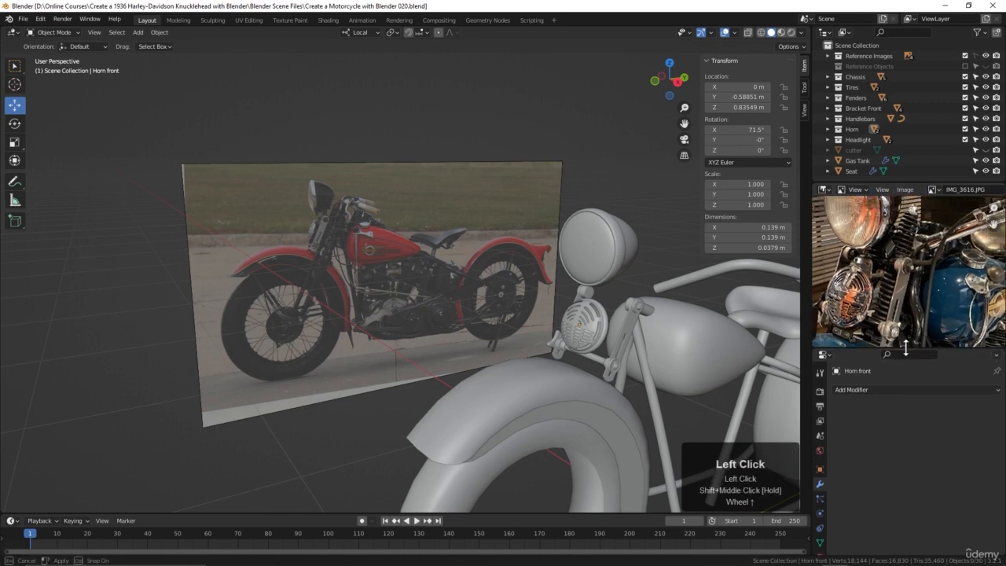
scroll(912, 329, up, 3)
scroll(912, 329, down, 3)
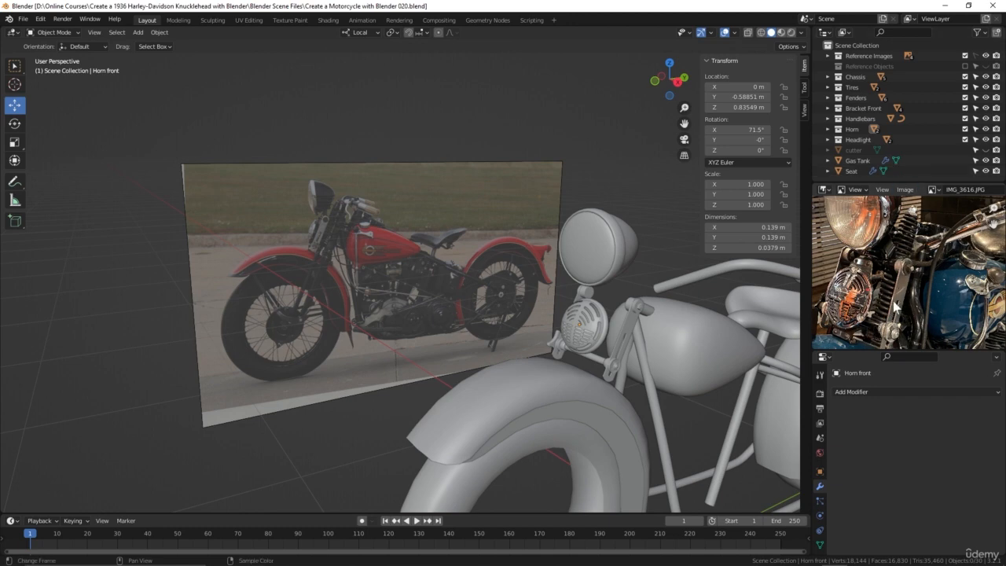
click(873, 392)
drag(863, 350, 864, 335)
Unhide the cutter object and delete it from the scene
shift+middle_drag(576, 305, 393, 173)
shift+scroll(472, 255, down, 1)
scroll(486, 265, down, 2)
middle_drag(485, 266, 525, 262)
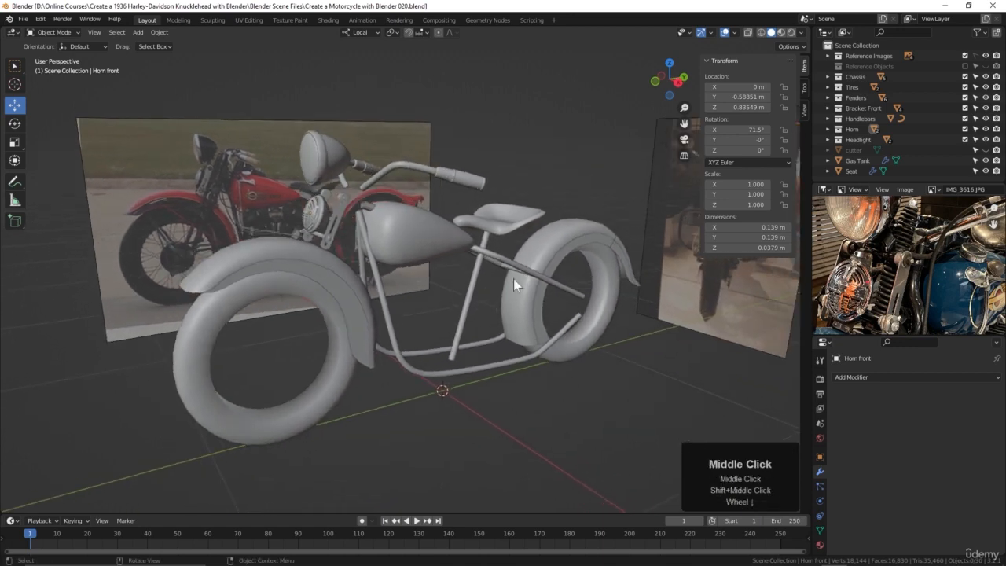
click(986, 150)
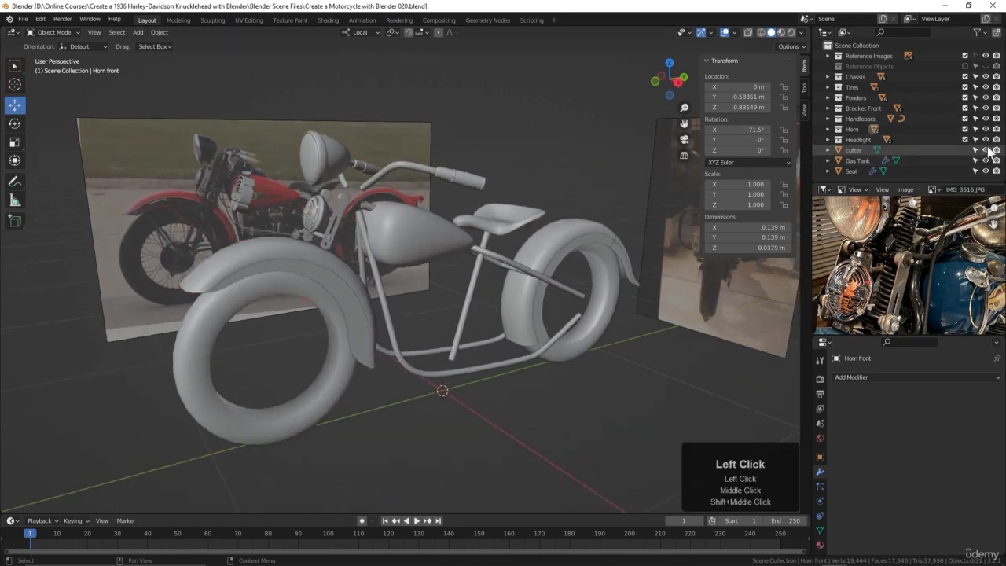
click(900, 151)
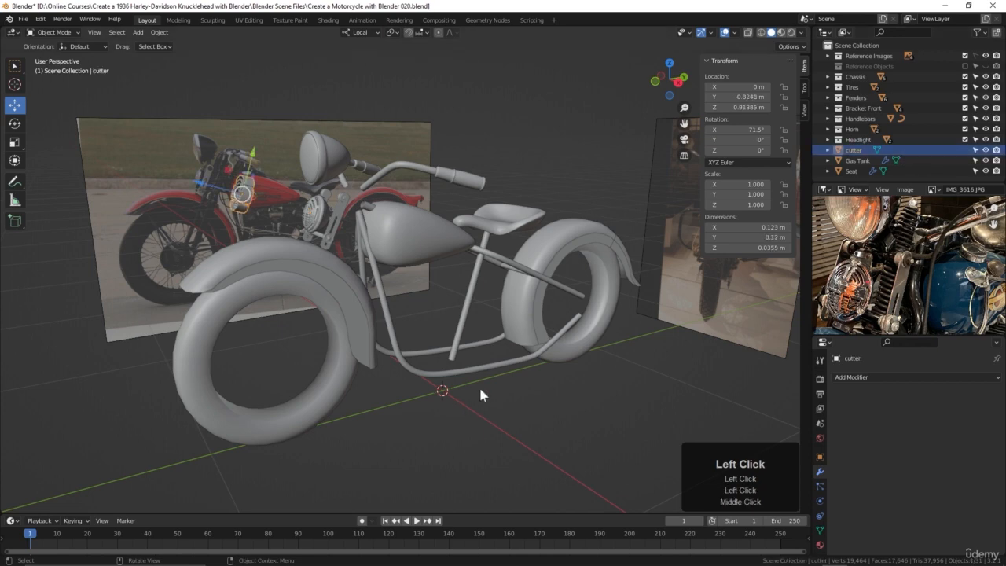
key(Delete)
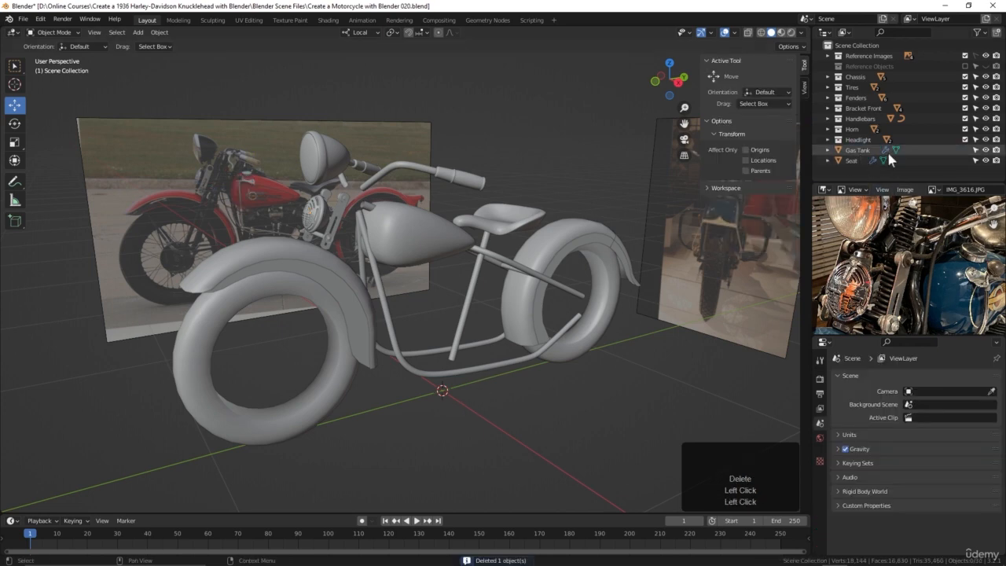
Hide the gas tank, the seat, all motorcycle part collections and the Reference Images collection in the viewport
drag(986, 161, 986, 77)
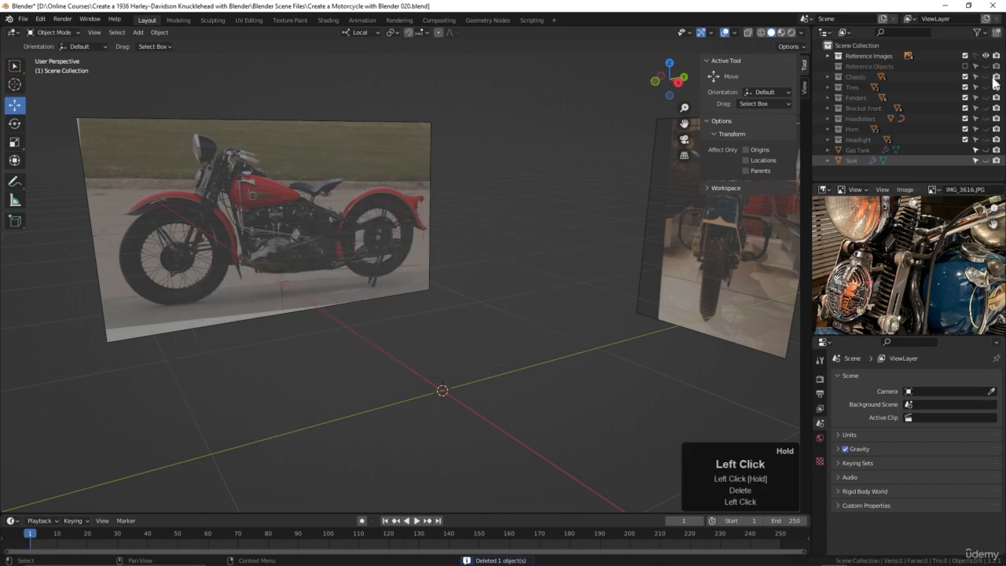
click(986, 56)
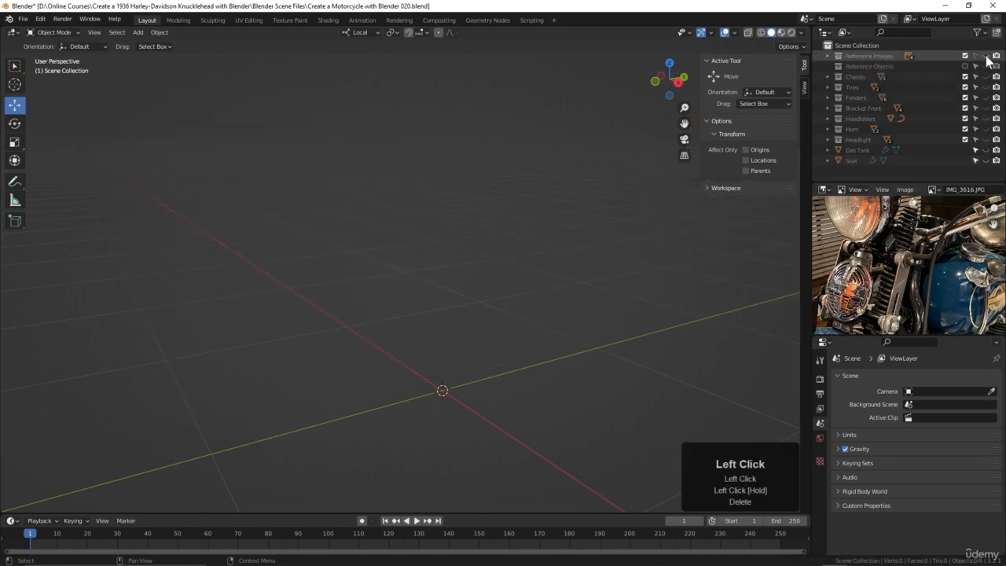
shift+middle_drag(590, 392, 529, 366)
Add a mesh circle with 16 vertices at the world origin
key(shift+a)
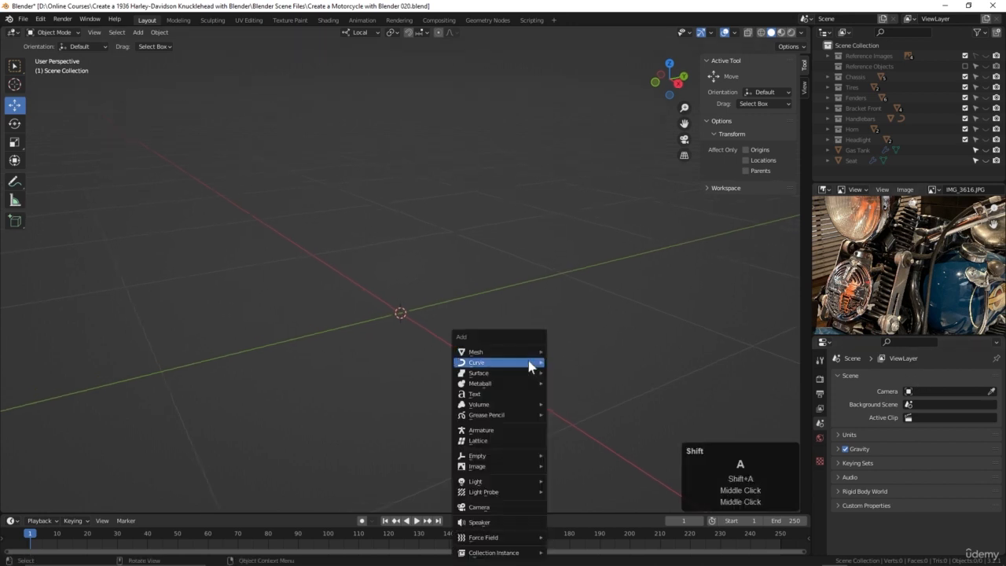
mouse_move(528, 360)
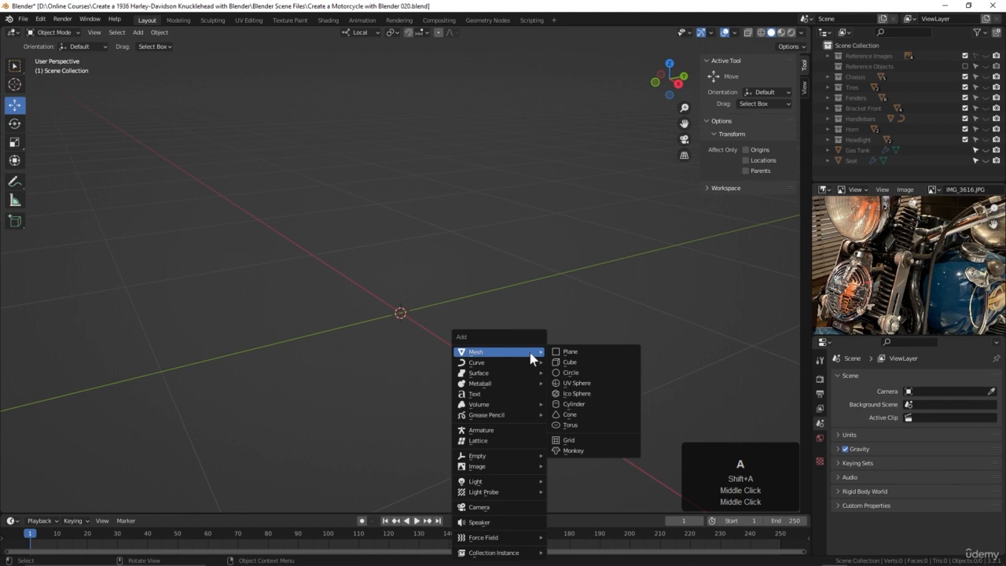
click(572, 372)
scroll(472, 420, down, 2)
shift+middle_drag(469, 430, 469, 401)
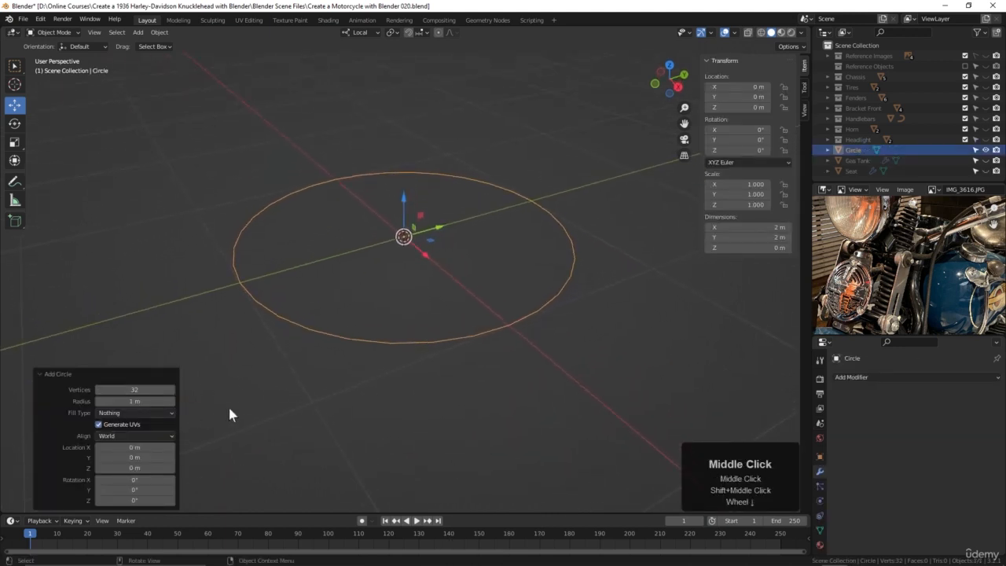
double_click(133, 389)
text(16)
key(KP_Enter)
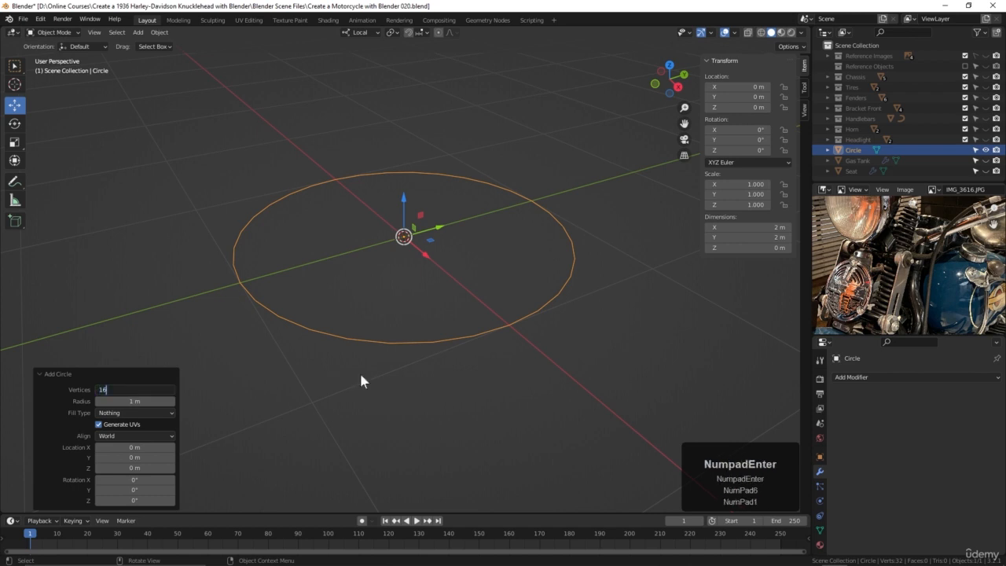
Rotate the circle 90° about the X axis so it stands upright
scroll(359, 384, down, 2)
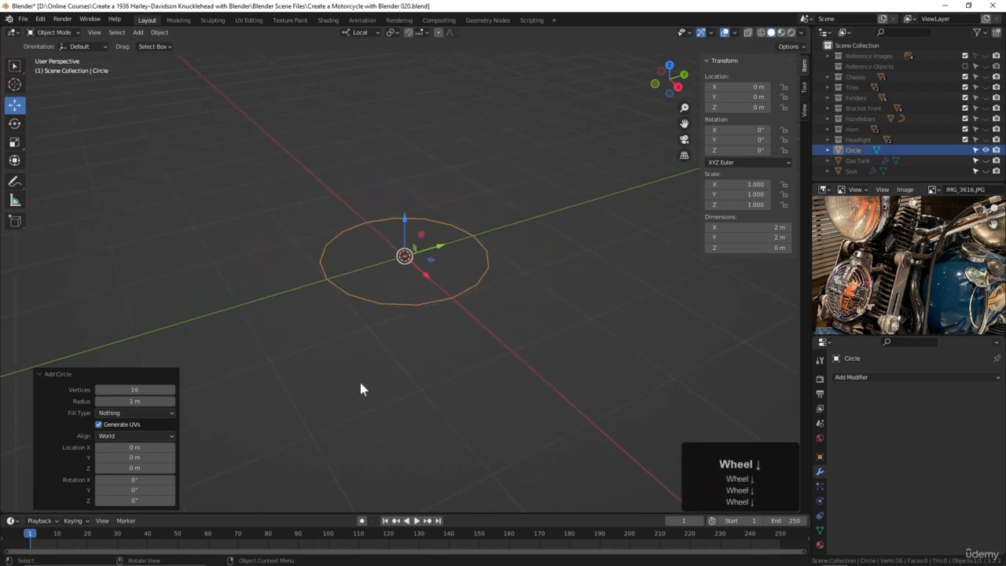
middle_drag(359, 385, 408, 326)
middle_drag(409, 326, 402, 298)
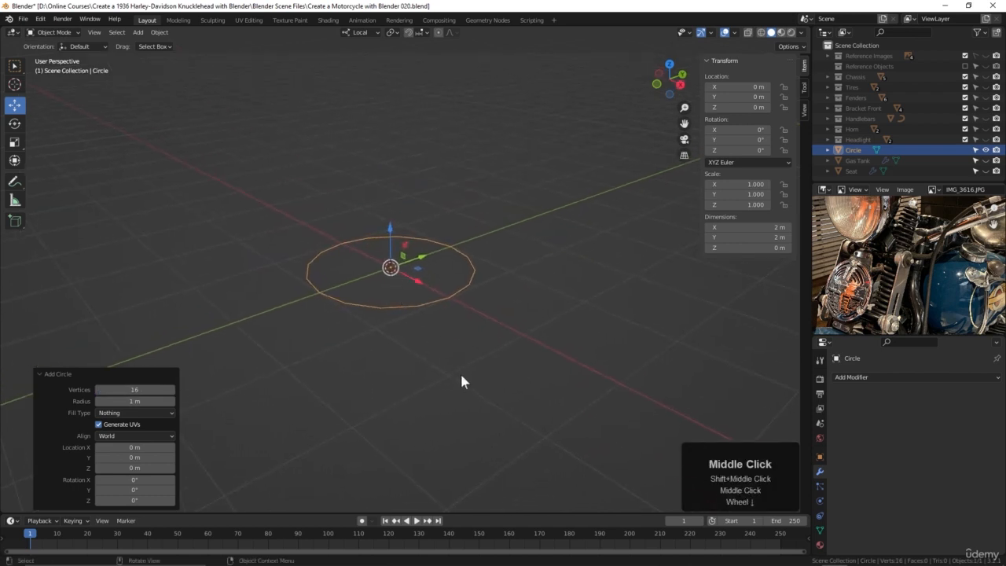
text(rx90)
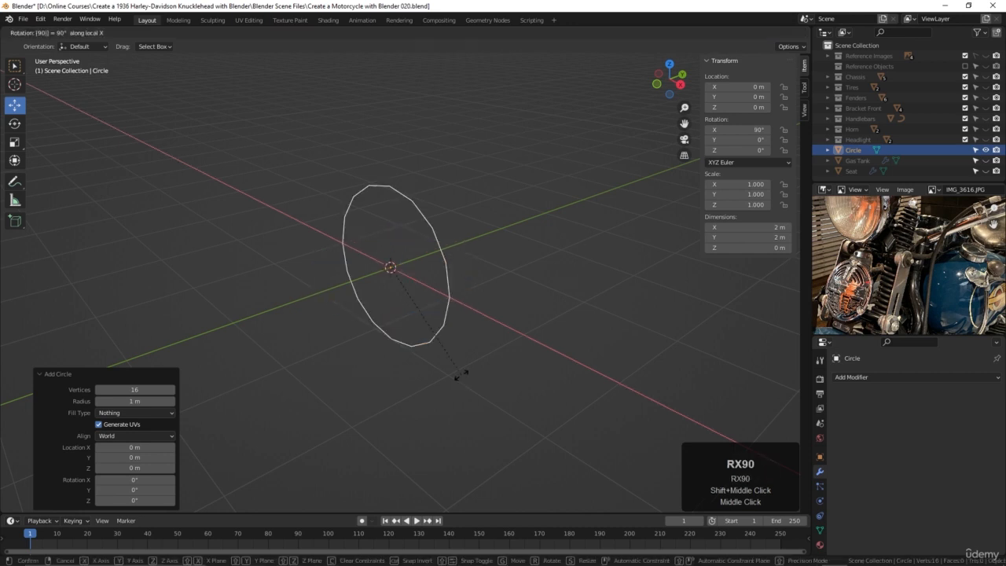
key(Return)
Scale the circle down uniformly to about 0.48 in the front orthographic view
scroll(455, 377, down, 2)
middle_drag(454, 377, 476, 377)
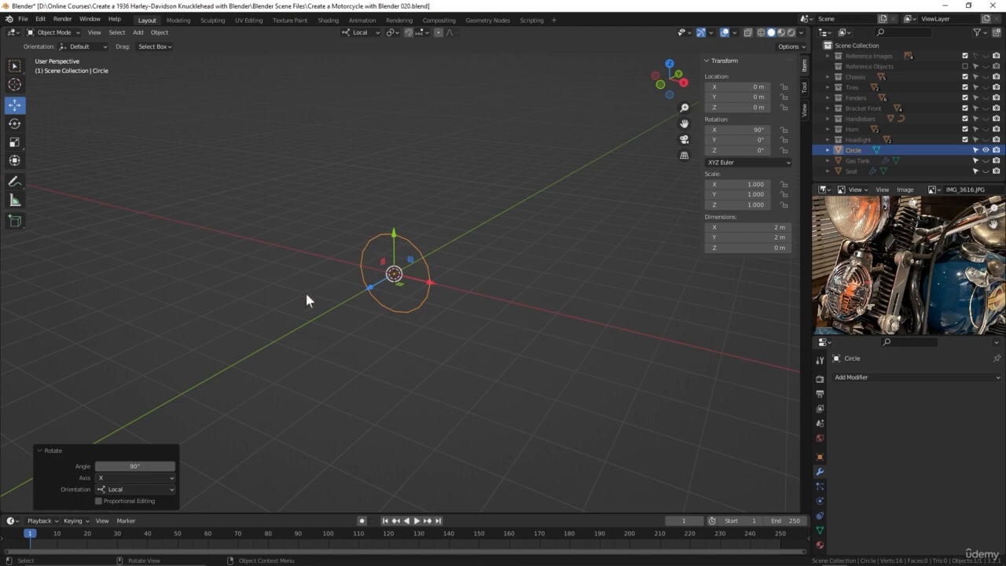
mouse_move(377, 420)
middle_down()
mouse_move(398, 384)
mouse_move(382, 413)
middle_up()
scroll(382, 407, down, 4)
key(KP_1)
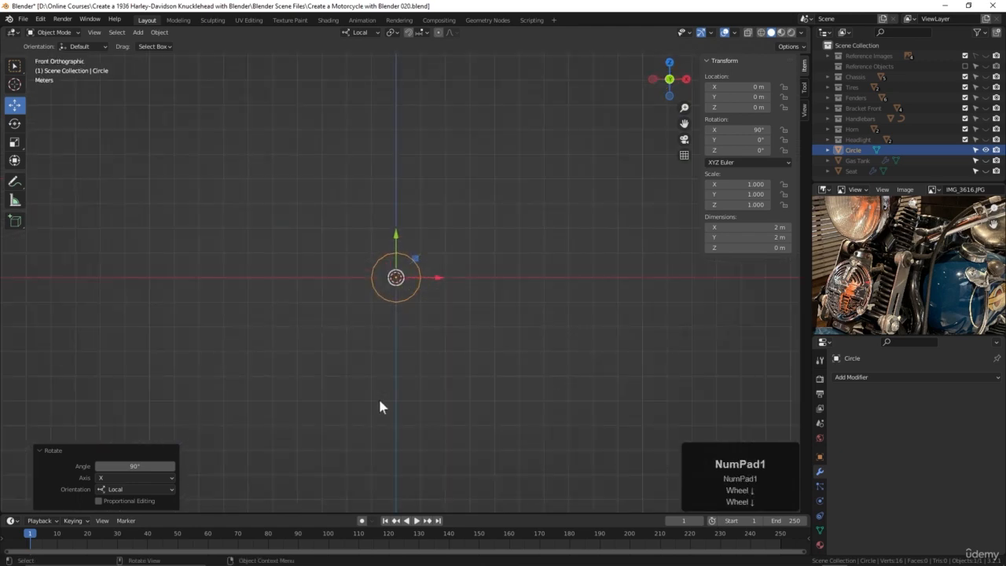
scroll(380, 405, up, 2)
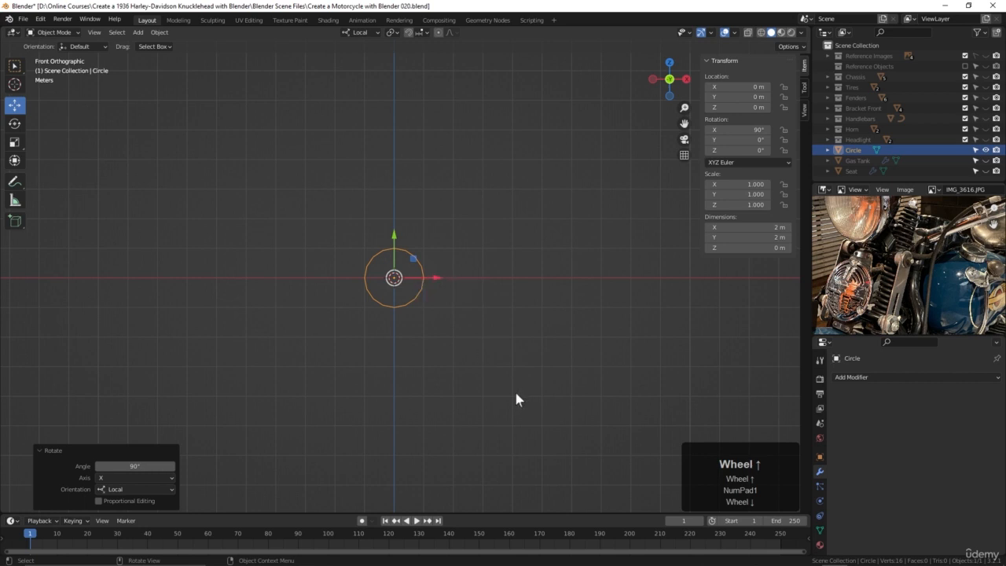
key(s)
click(454, 336)
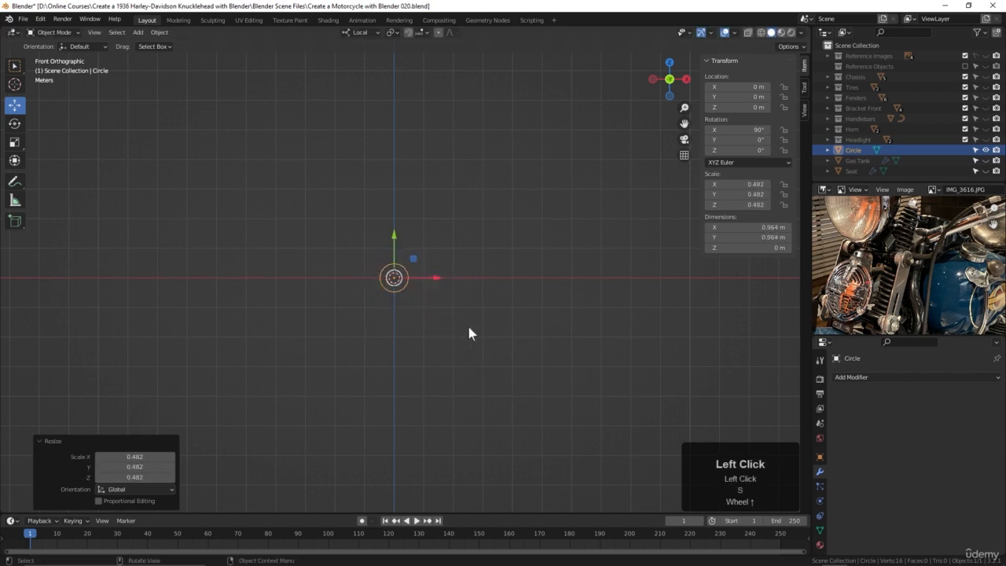
Move the circle along the X axis to about 2.07 m from the world origin
drag(437, 281, 491, 285)
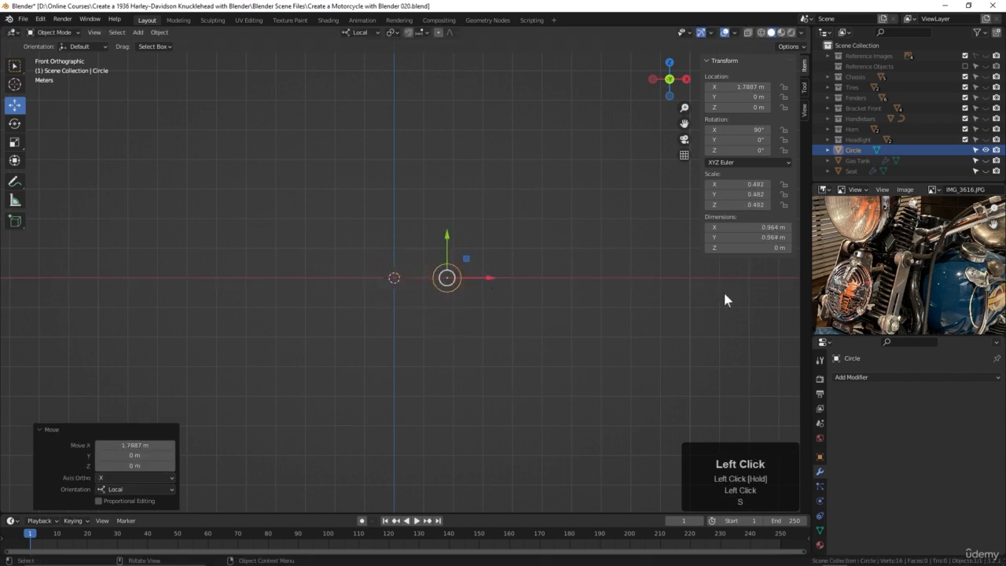
scroll(921, 304, up, 1)
shift+middle_drag(872, 329, 891, 319)
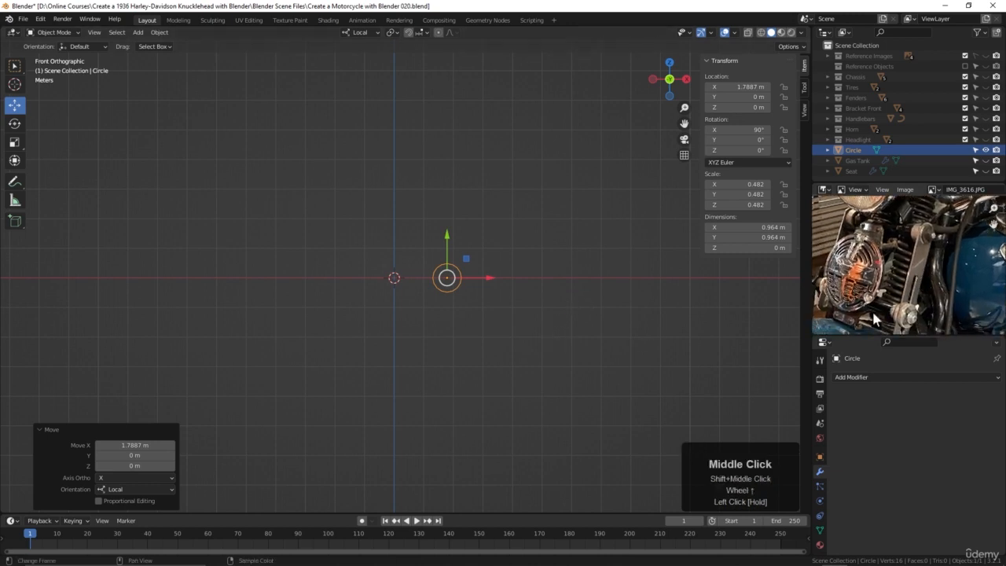
drag(491, 282, 497, 285)
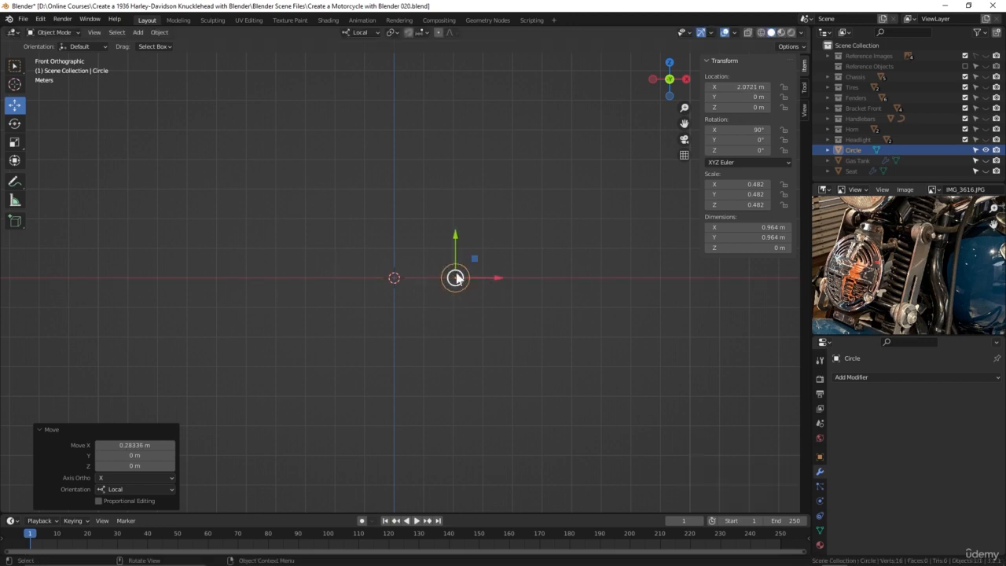
Move the 3D cursor off the world origin by about -4.74 m in X and 2.64 m in Z, and reactivate the Move tool
scroll(472, 322, up, 1)
shift+middle_drag(475, 335, 496, 352)
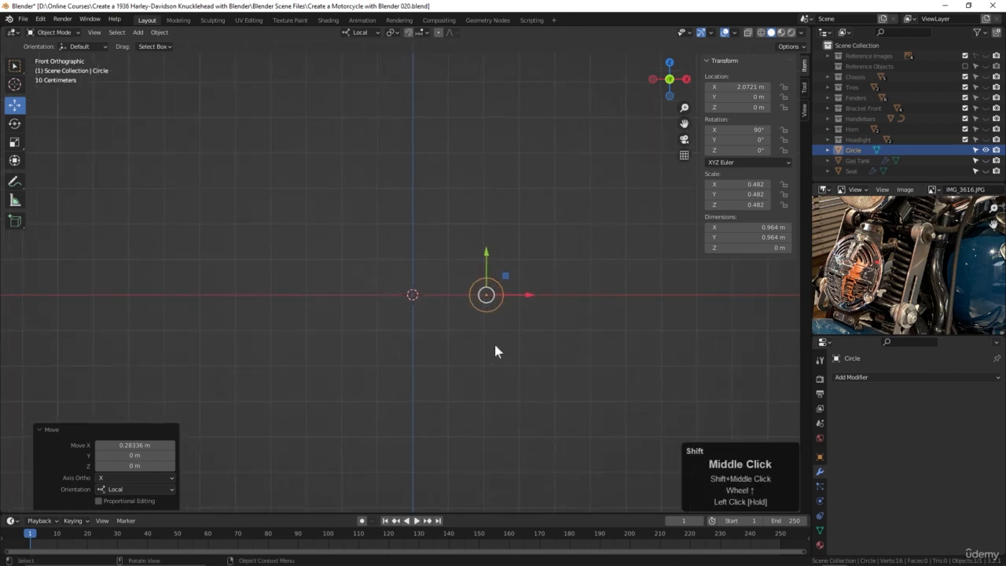
click(160, 32)
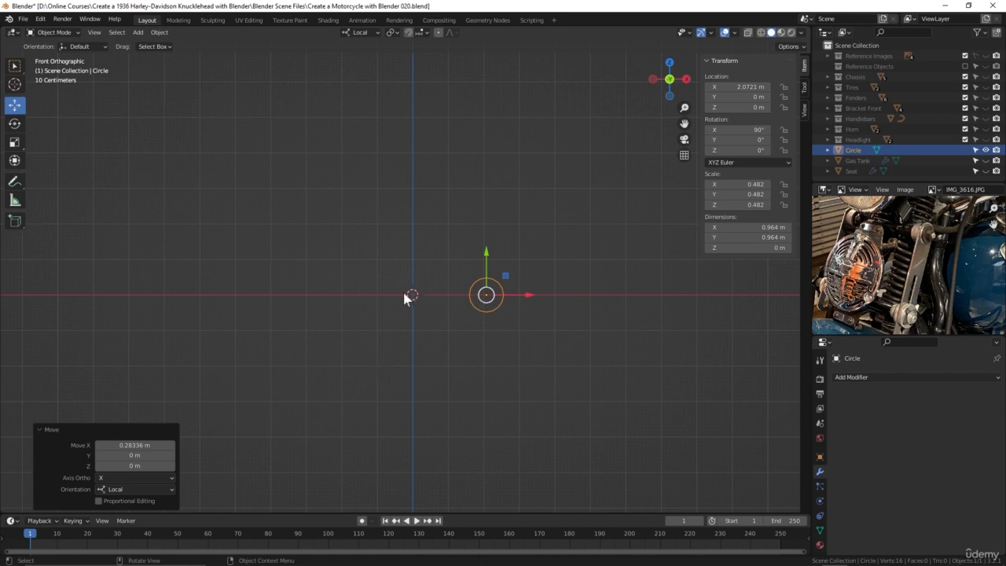
click(17, 83)
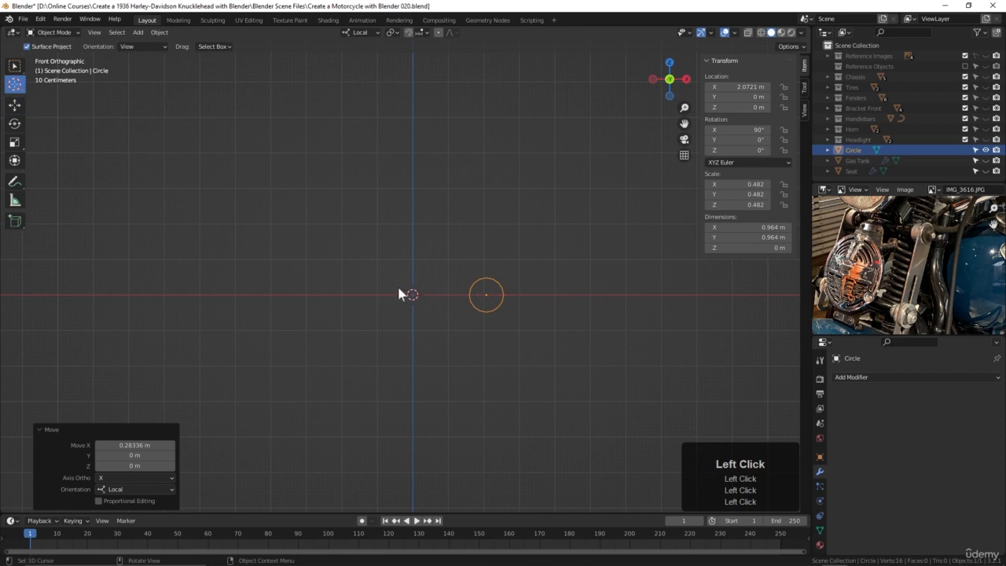
drag(412, 294, 244, 200)
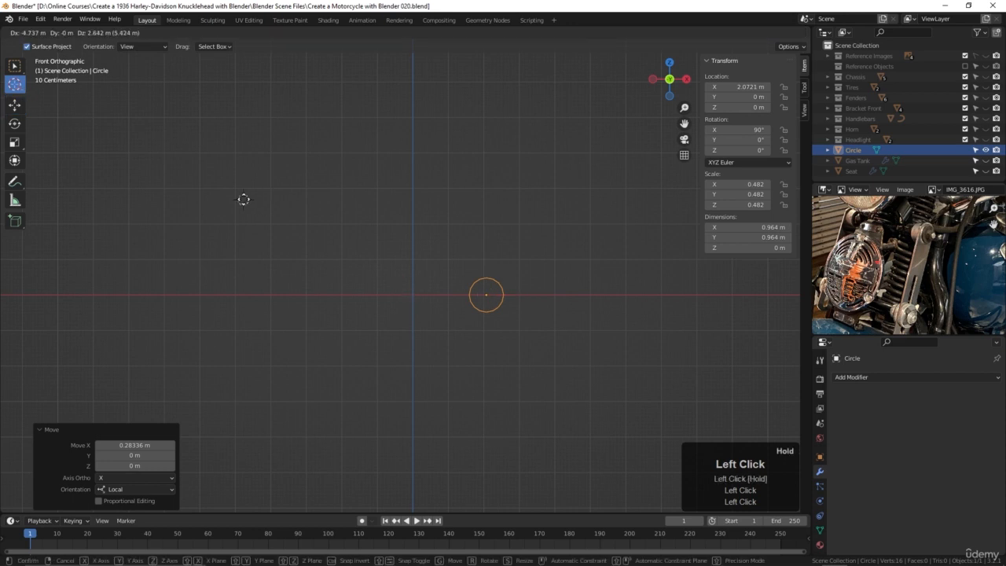
click(15, 104)
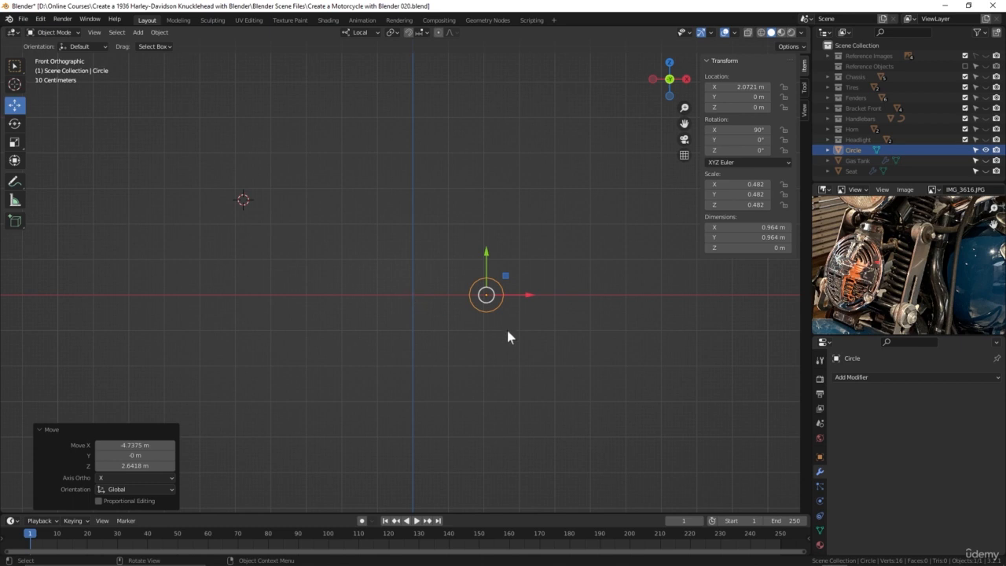
Apply the circle's location so its origin sits at the world origin
key(ctrl+a)
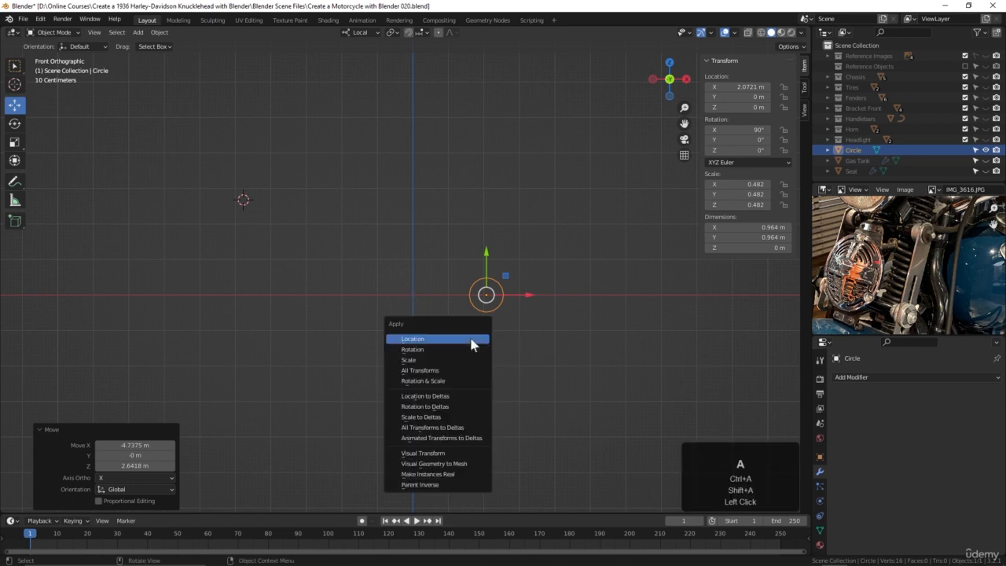
click(425, 340)
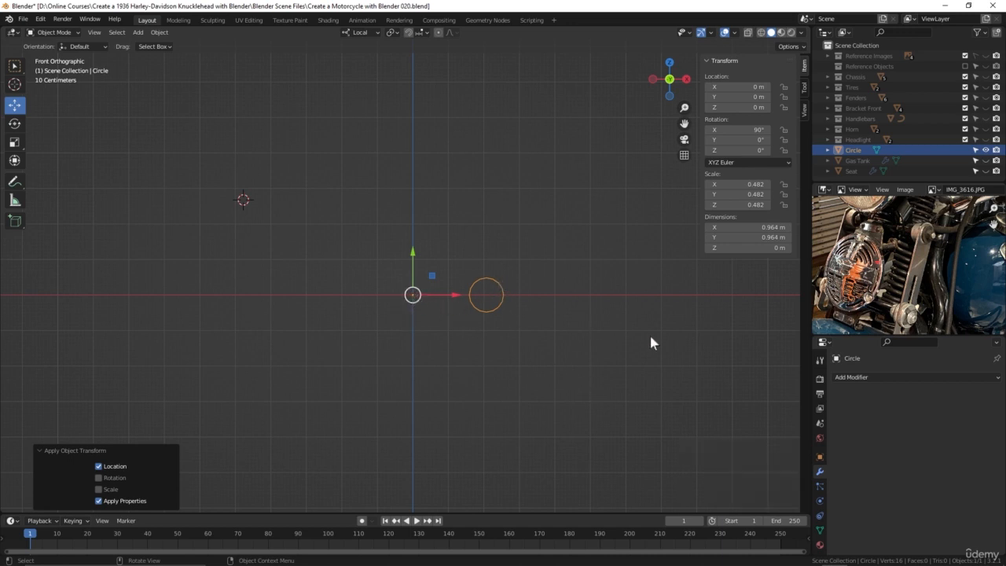
middle_drag(650, 338, 548, 314)
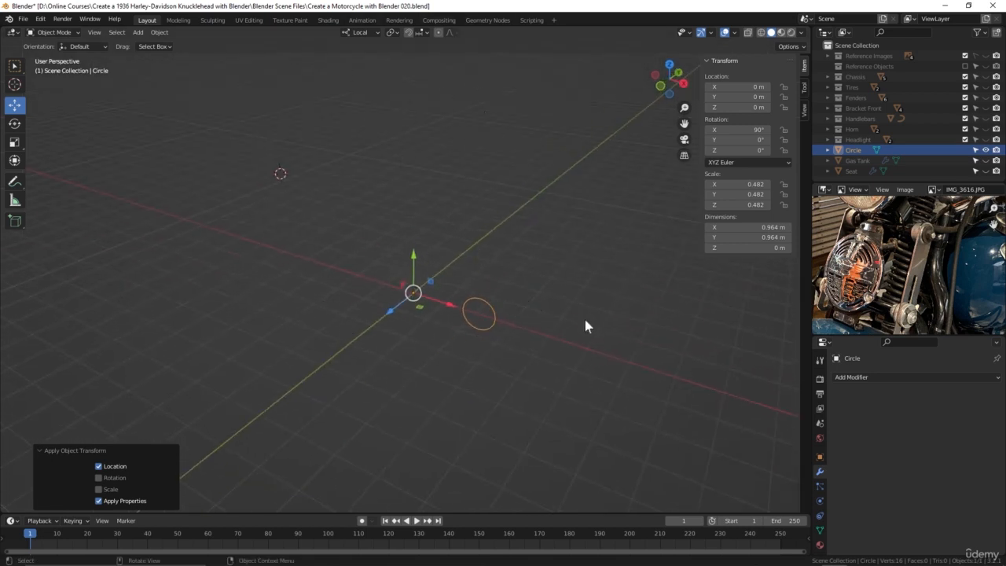
middle_drag(555, 397, 549, 346)
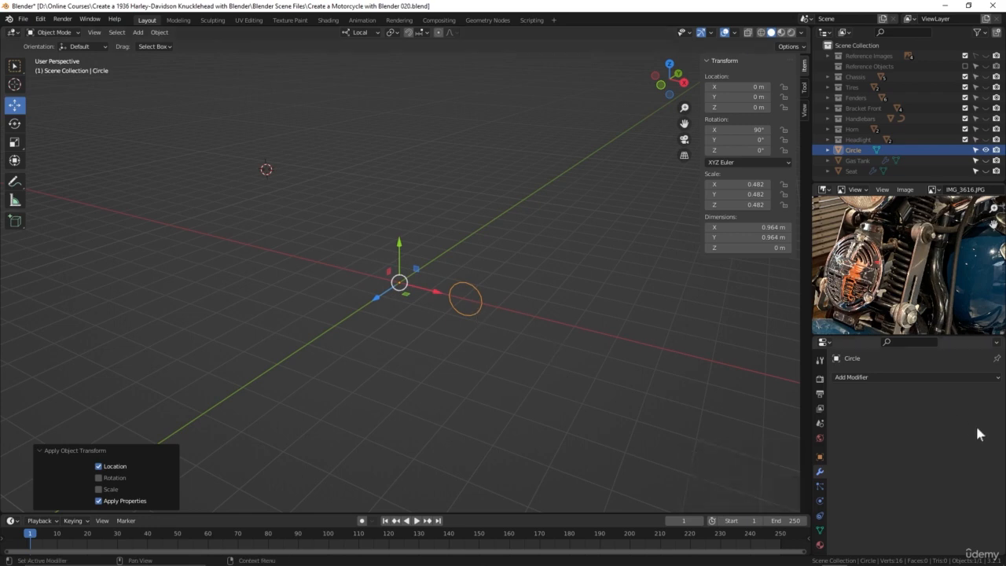
Add a Screw modifier to the circle and set its axis to Y
click(873, 375)
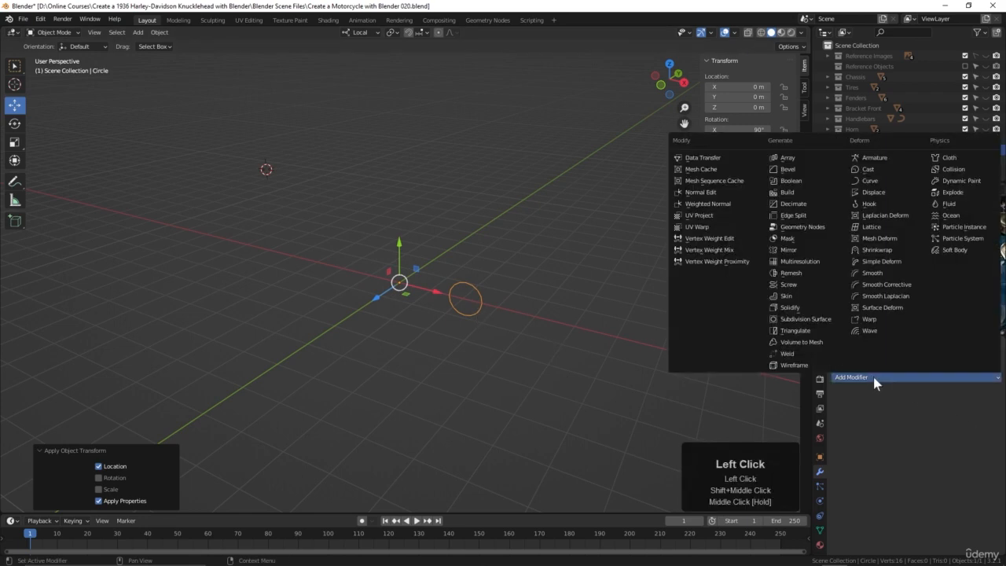
click(789, 285)
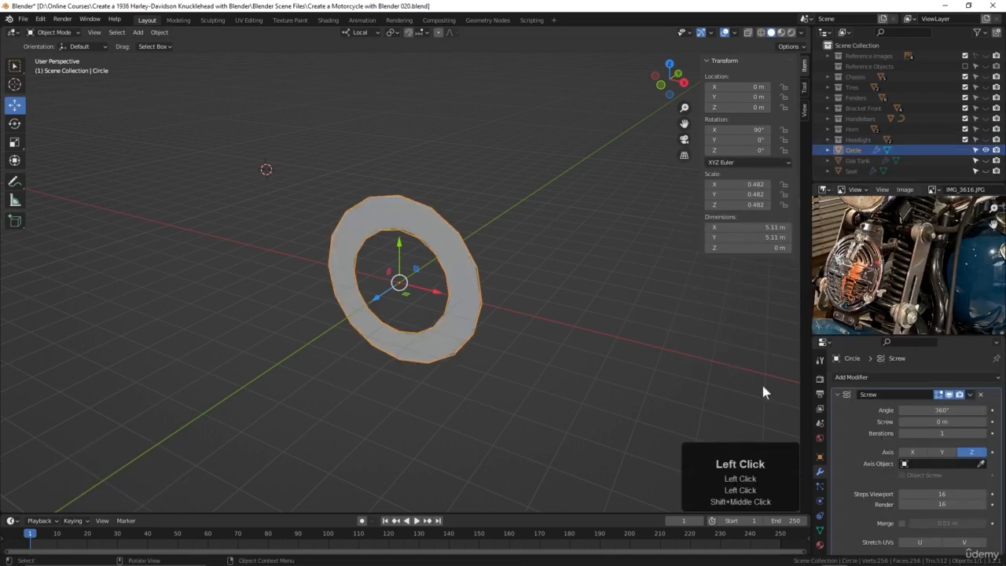
middle_drag(638, 399, 584, 377)
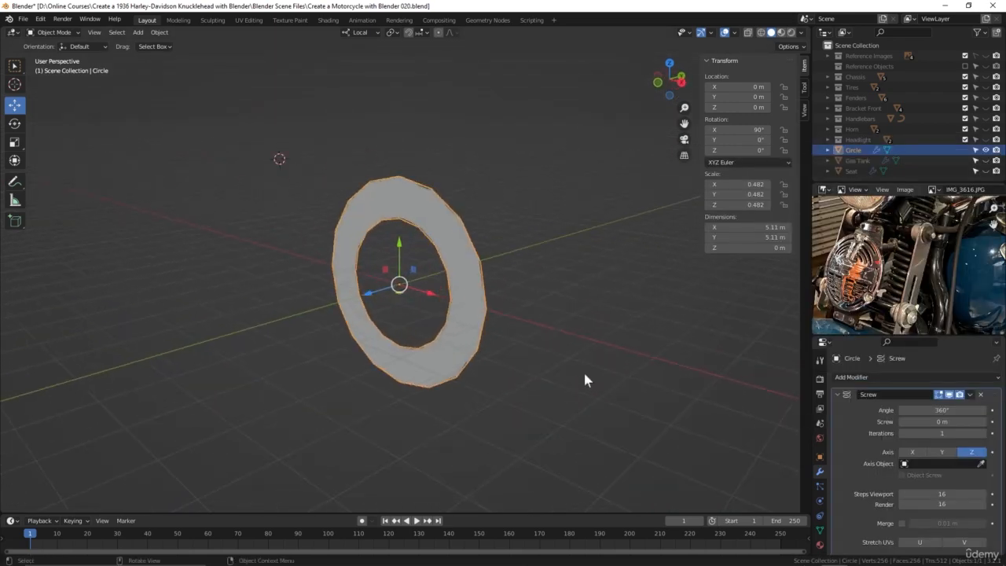
click(943, 453)
middle_drag(348, 348, 324, 350)
scroll(348, 355, down, 1)
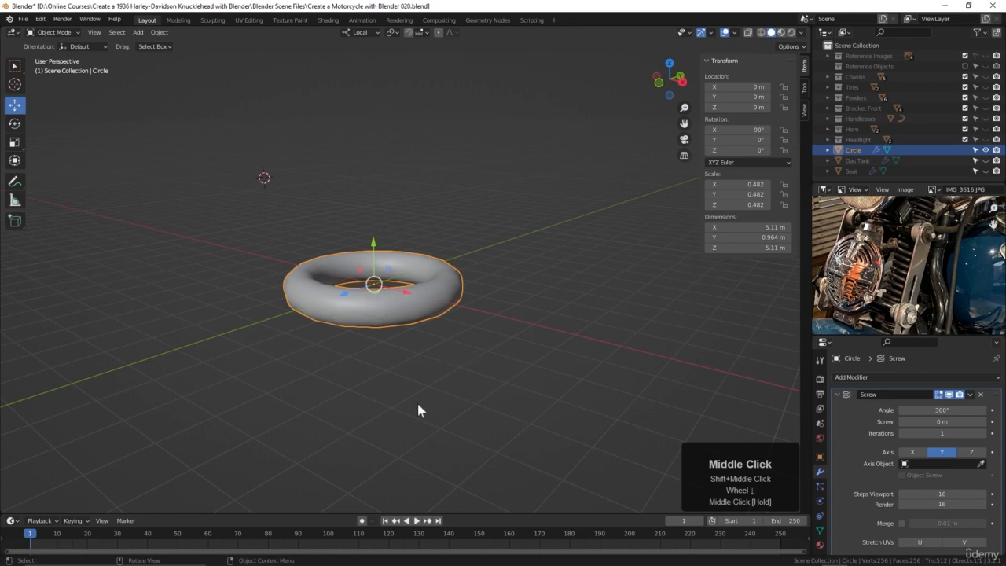
middle_drag(420, 409, 422, 401)
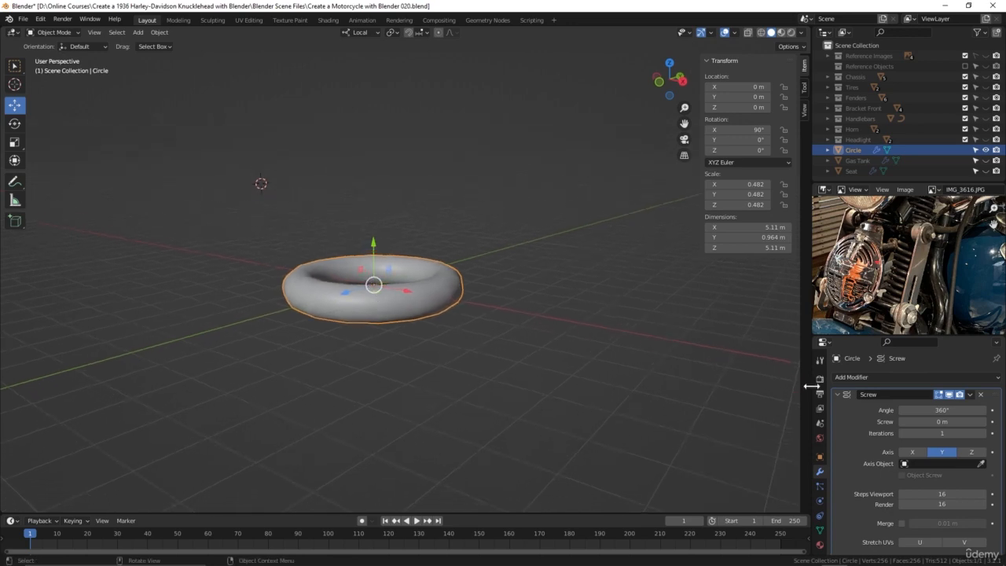
Set the Screw modifier's screw offset to 3.1 m and its iterations to 4 to form a coil
drag(929, 421, 964, 421)
scroll(484, 347, down, 2)
middle_drag(485, 348, 472, 378)
shift+middle_click(464, 366)
shift+scroll(473, 378, up, 1)
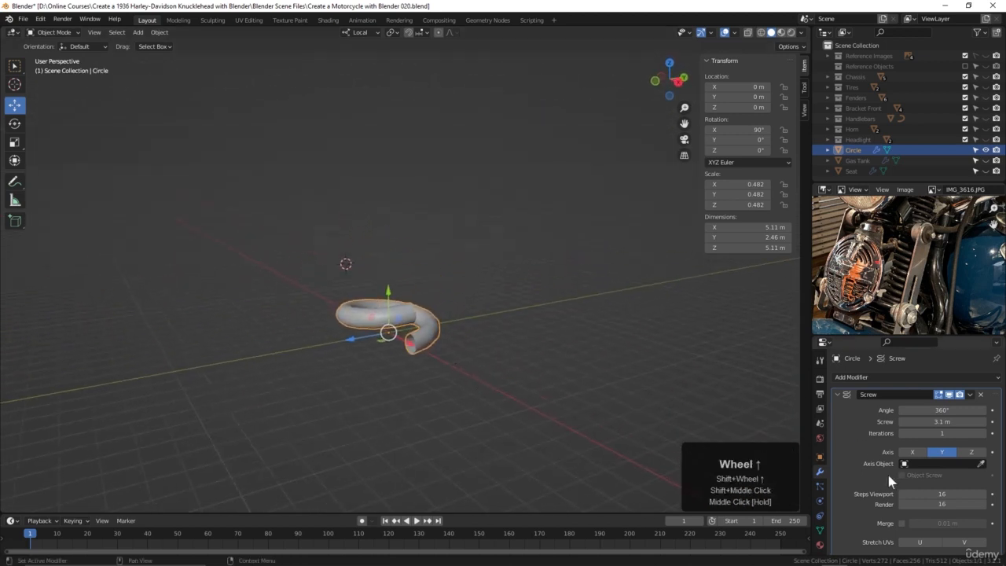
click(983, 433)
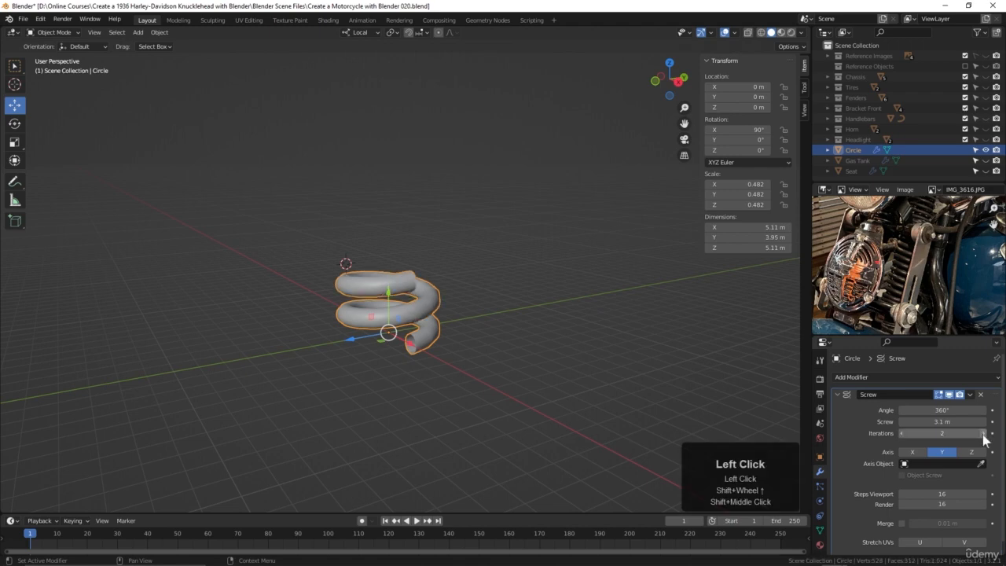
click(983, 433)
click(983, 433)
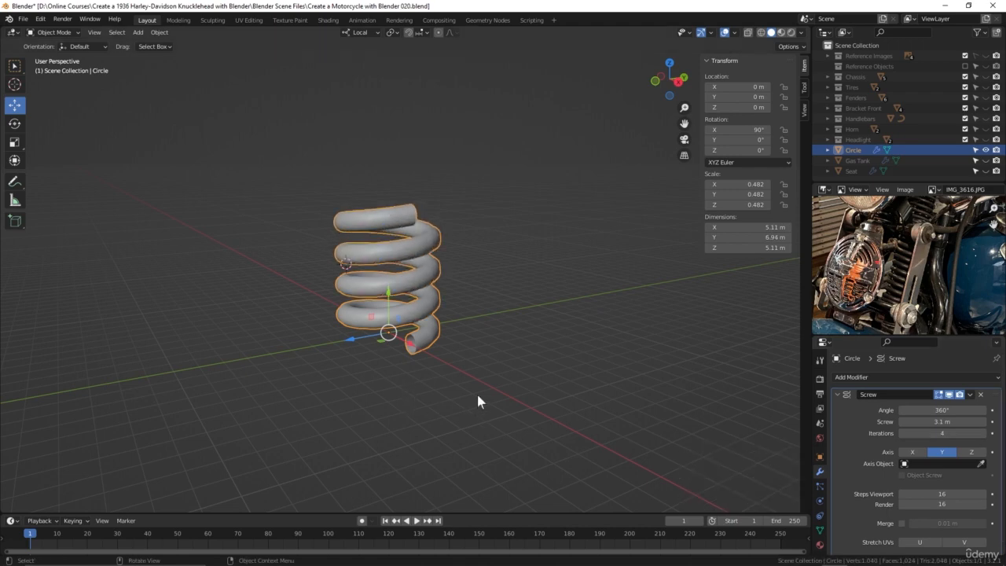
Show the Reference Images collection and scale the coil down uniformly by a factor of about 0.079
click(986, 56)
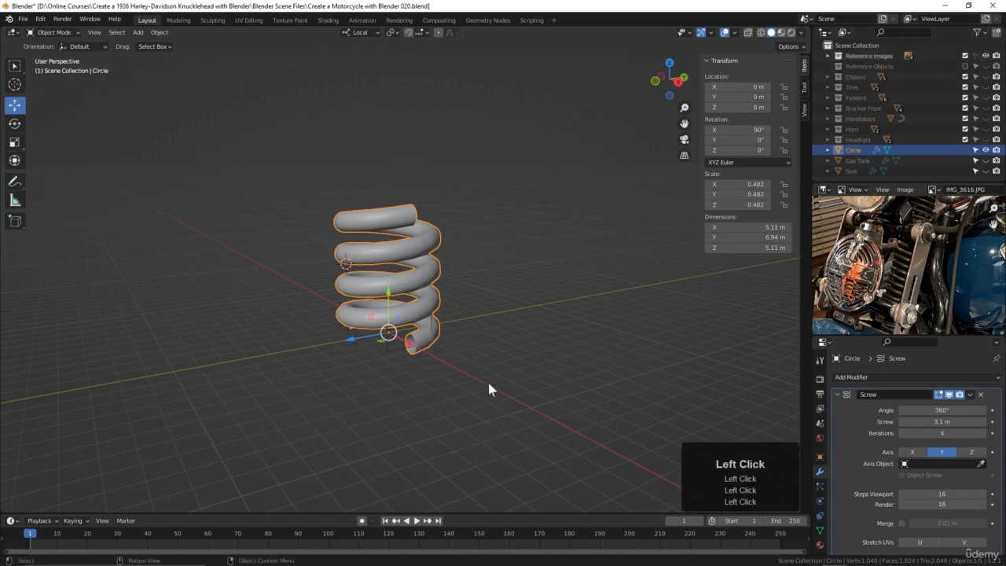
key(s)
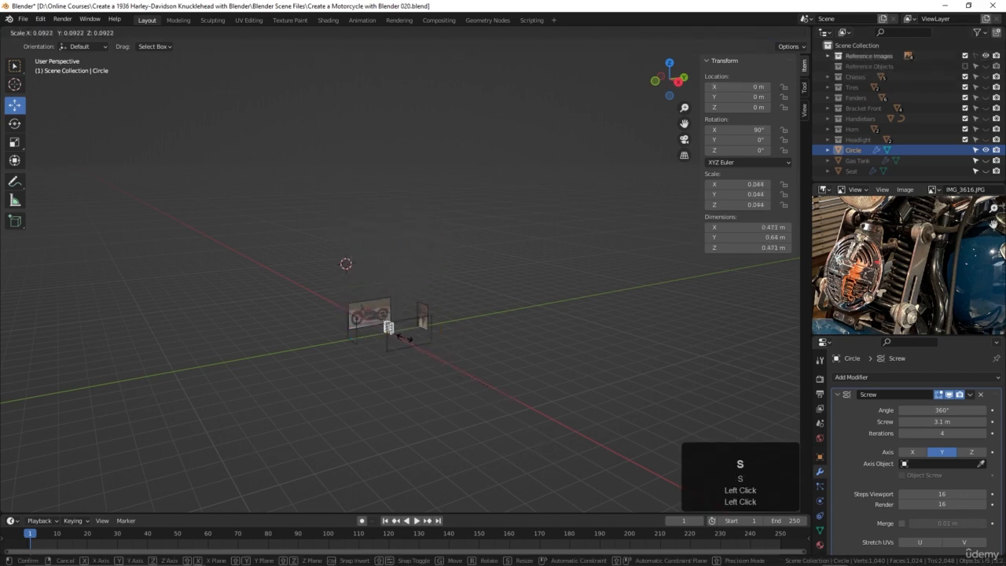
click(402, 332)
key(KP_Decimal)
scroll(412, 307, down, 3)
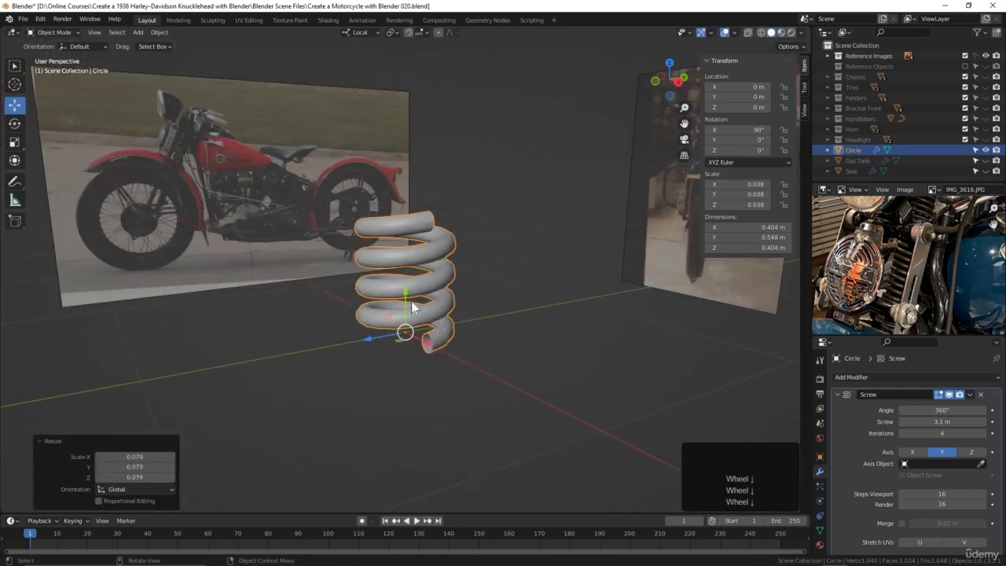
In the right orthographic view, scale the coil by about 0.302 and move it to about Y -0.507 m, Z 0.738 m beside the front fork
key(KP_3)
shift+middle_drag(496, 347, 578, 421)
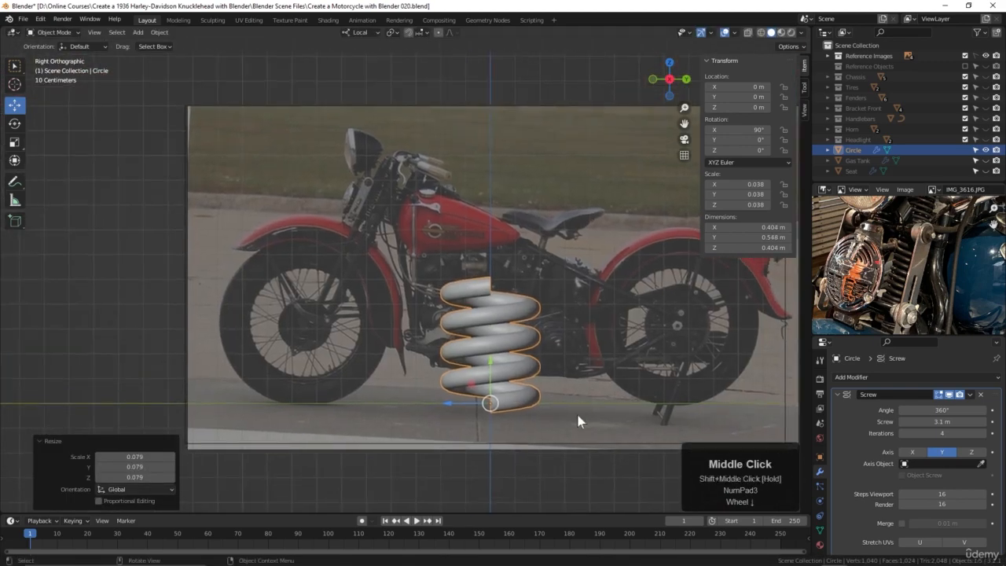
key(s)
click(521, 395)
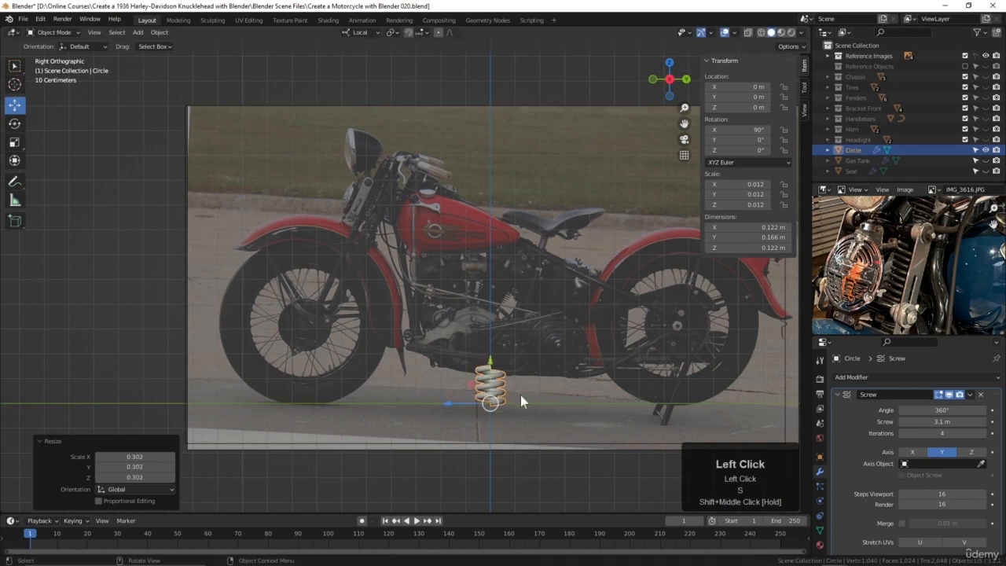
key(g)
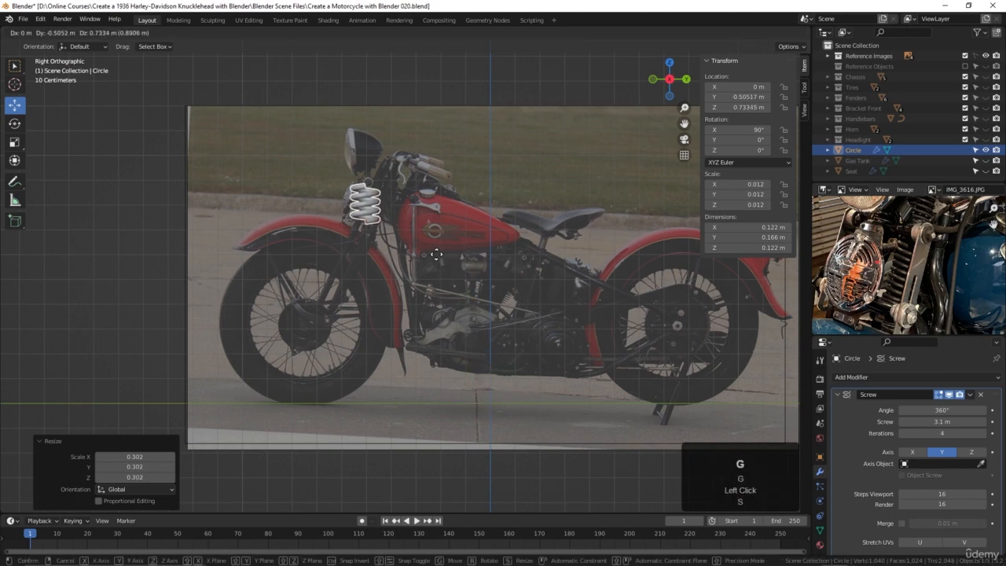
click(434, 249)
Scale the coil down by a factor of about 0.513 and switch the viewport to wireframe shading
key(KP_Decimal)
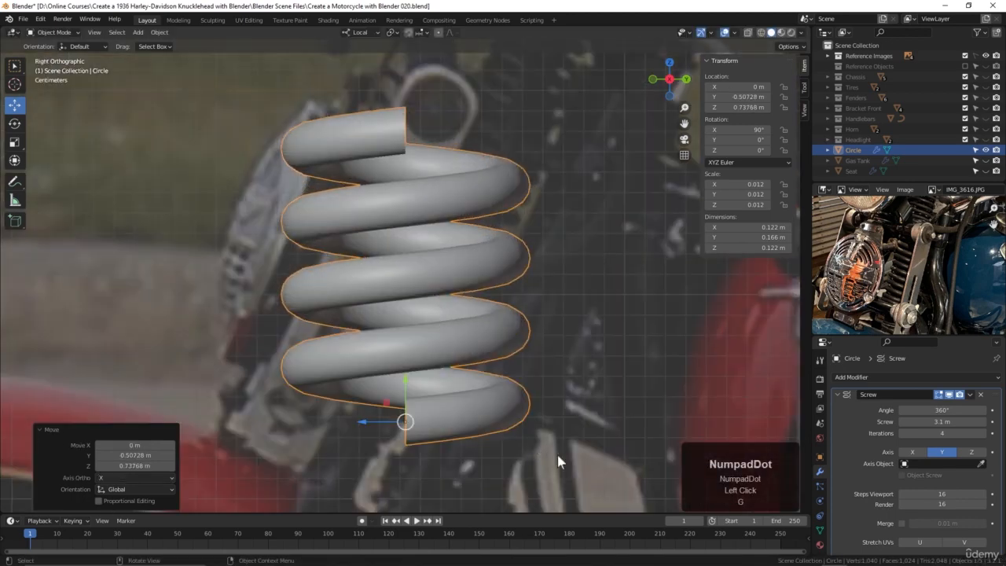
key(s)
click(483, 401)
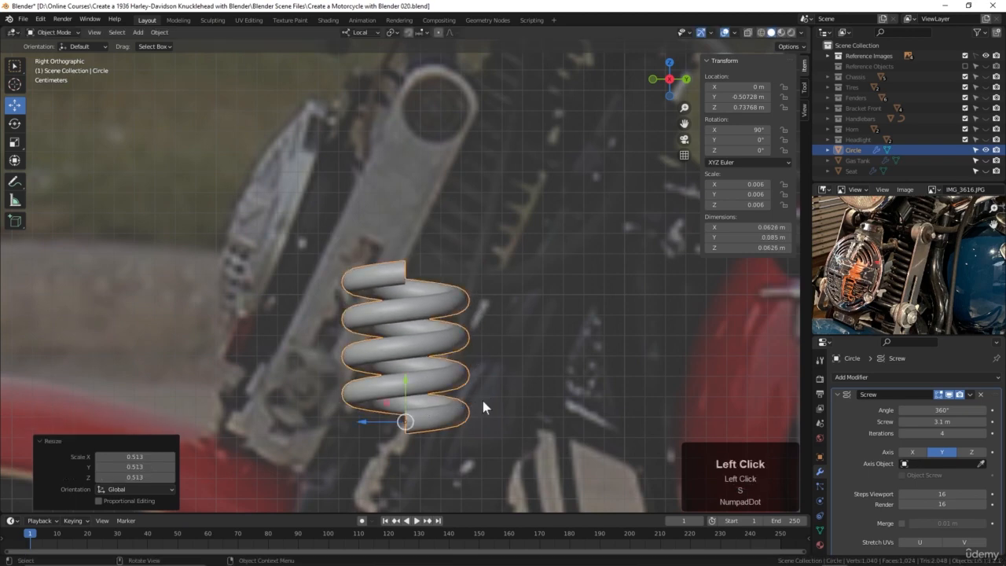
key(z)
scroll(469, 405, down, 3)
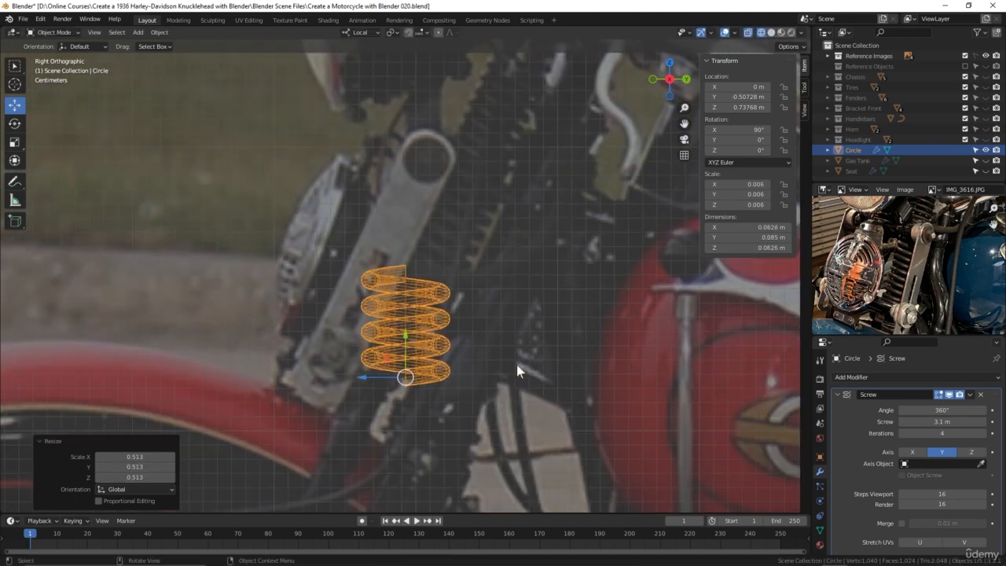
Rotate the coil about 22.9° to match the fork's tilt and scale it by about 0.67
key(r)
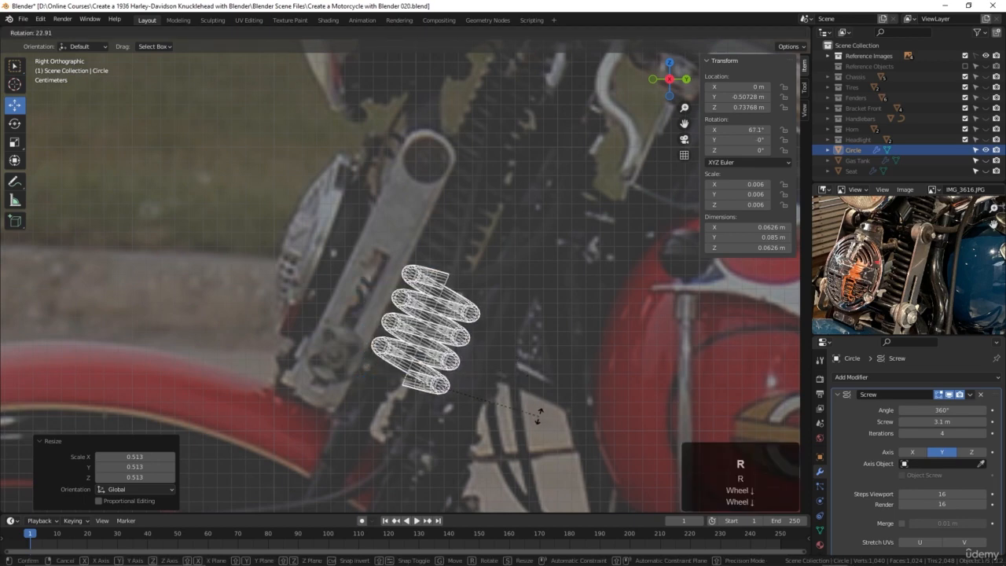
click(541, 422)
key(s)
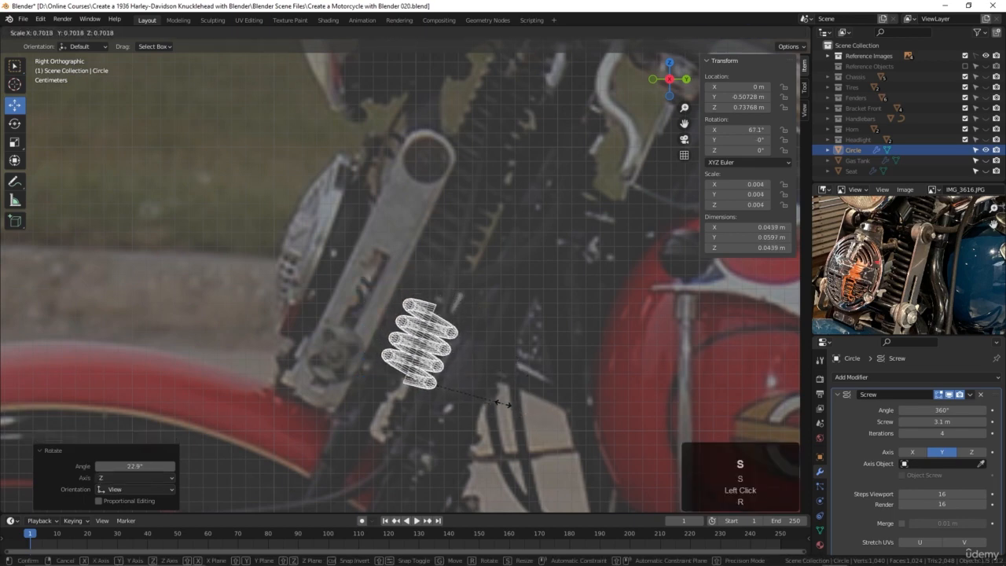
click(497, 405)
Move the coil to about Y -0.518 m, Z 0.742 m and fine-tune its size to about 0.043 m wide and 0.059 m long
key(g)
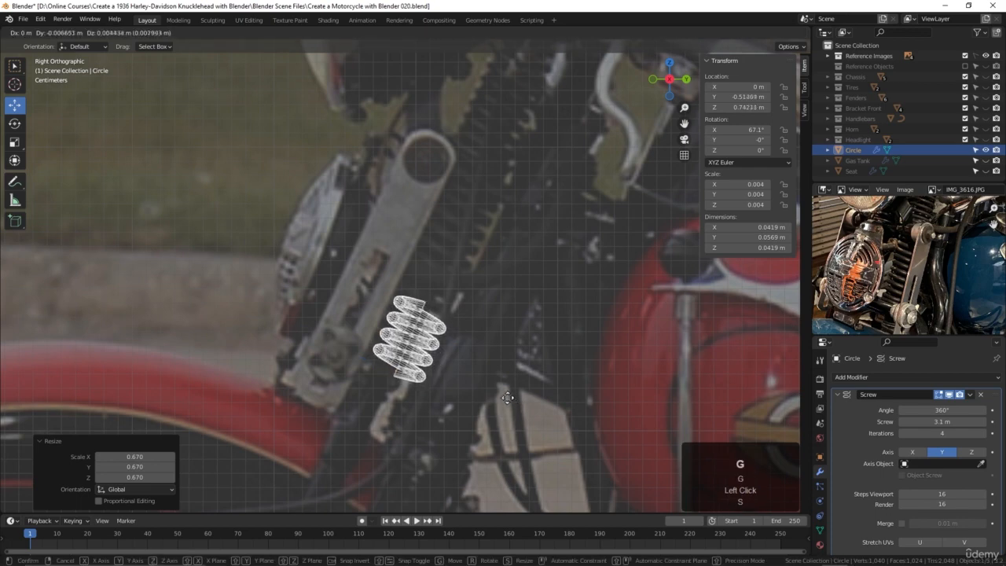
click(510, 400)
key(s)
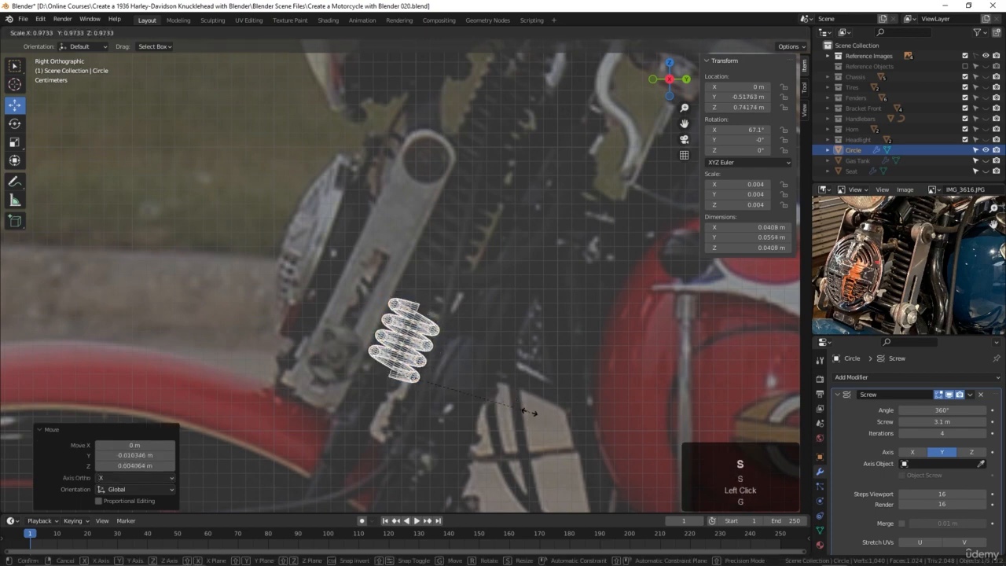
click(527, 411)
key(s)
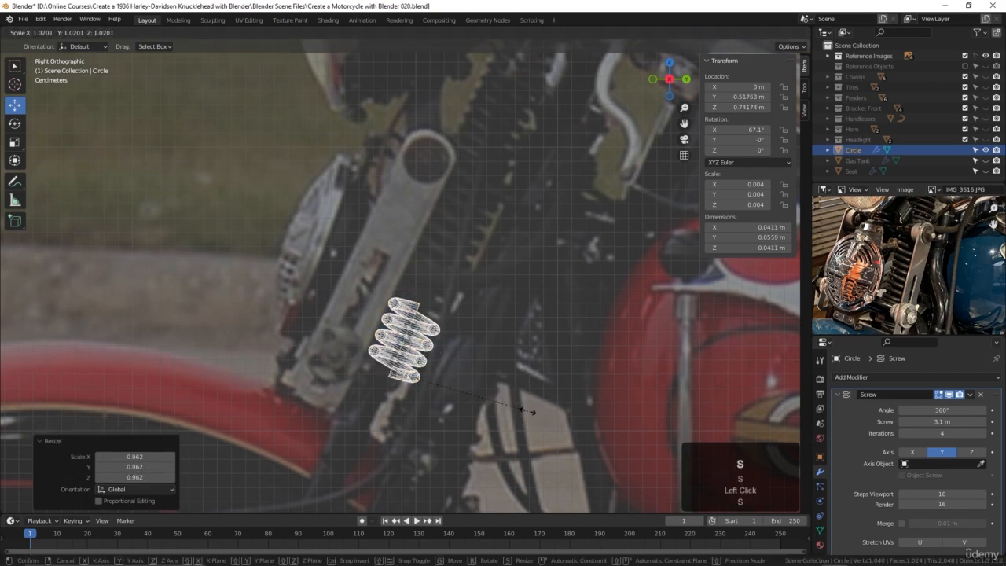
click(535, 415)
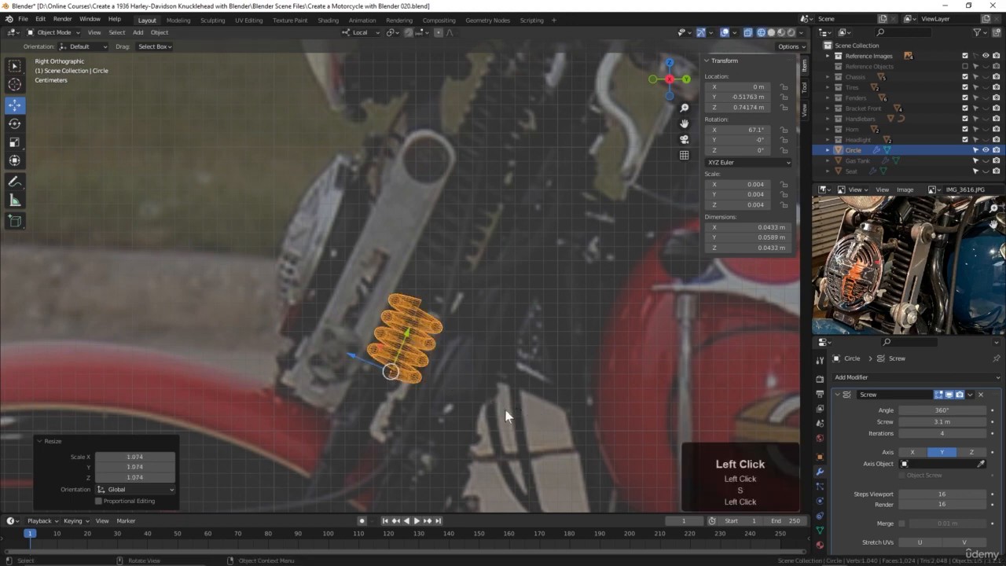
Return the viewport to solid shading for a close view of the coil against the reference image
scroll(508, 414, up, 2)
middle_click(470, 397)
mouse_move(508, 415)
shift+middle_down()
mouse_move(470, 397)
mouse_move(469, 426)
shift+middle_up()
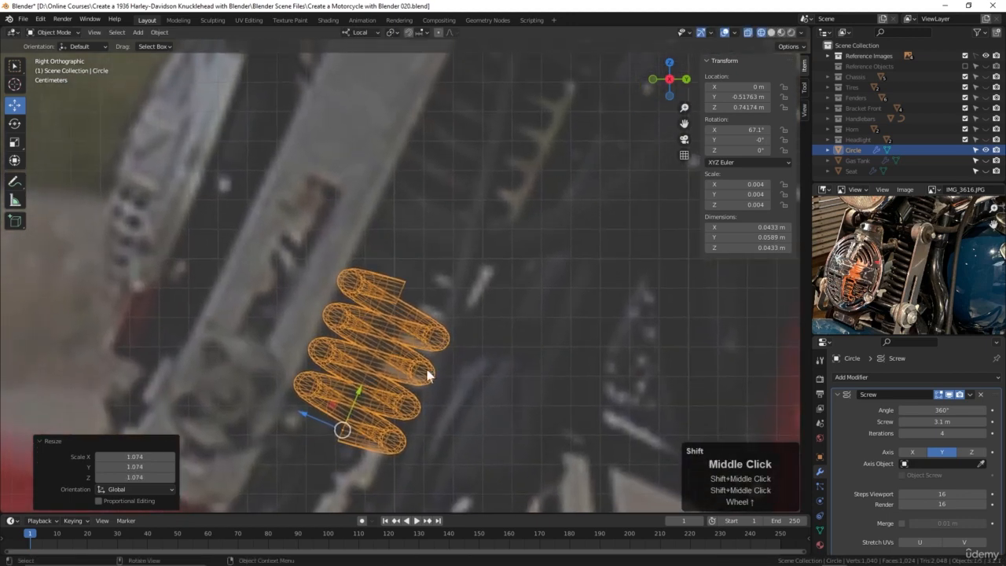
key(z)
click(493, 383)
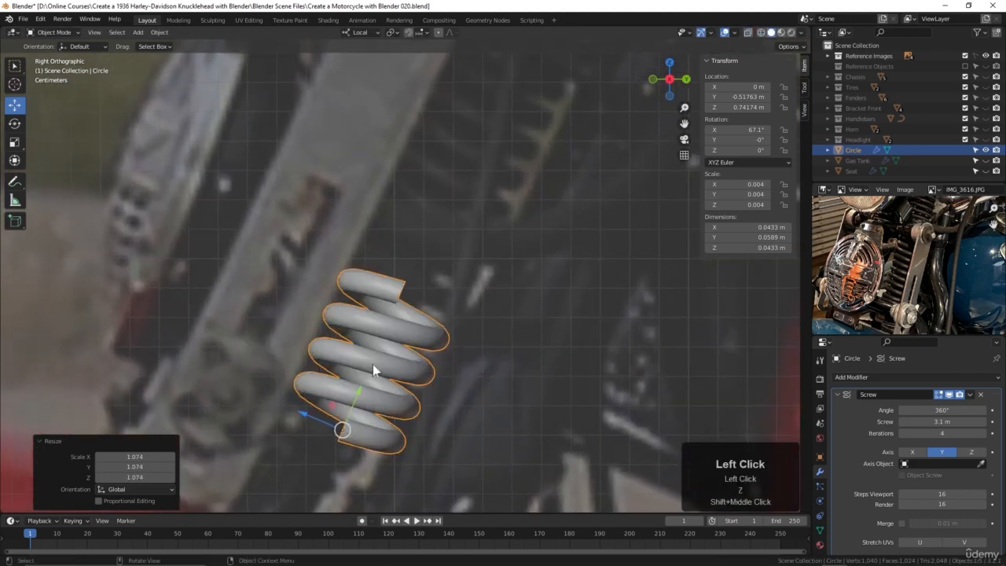
Set the Screw modifier's angle to 419° to lengthen the coil's winding
shift+middle_drag(442, 223, 472, 198)
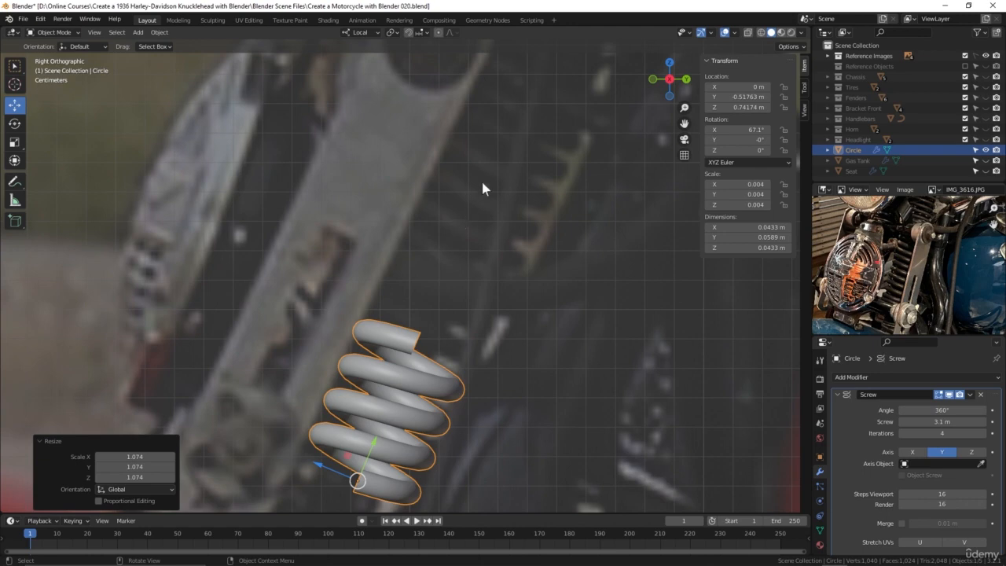
scroll(527, 381, down, 1)
shift+middle_drag(521, 399, 528, 364)
scroll(528, 364, up, 2)
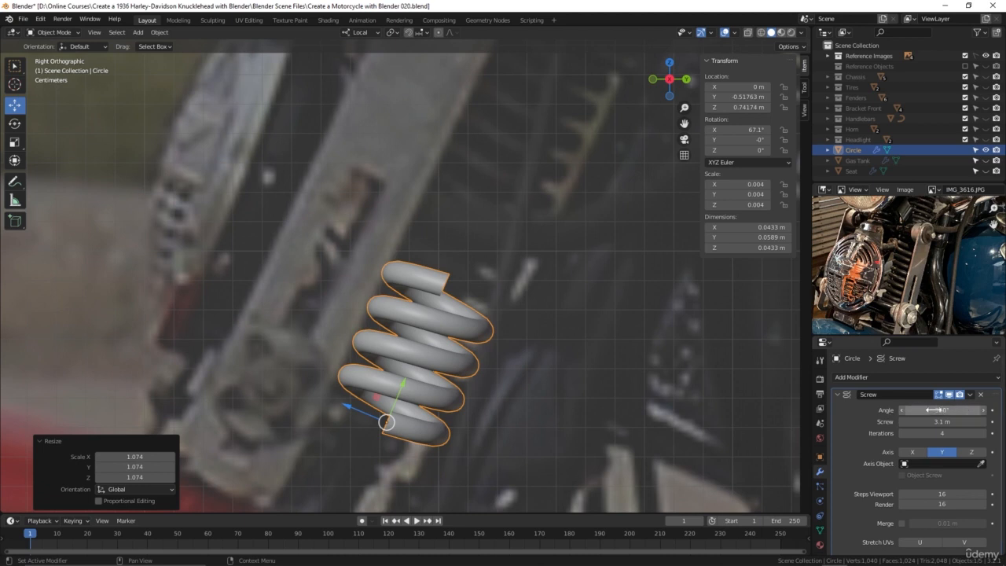
drag(945, 410, 973, 409)
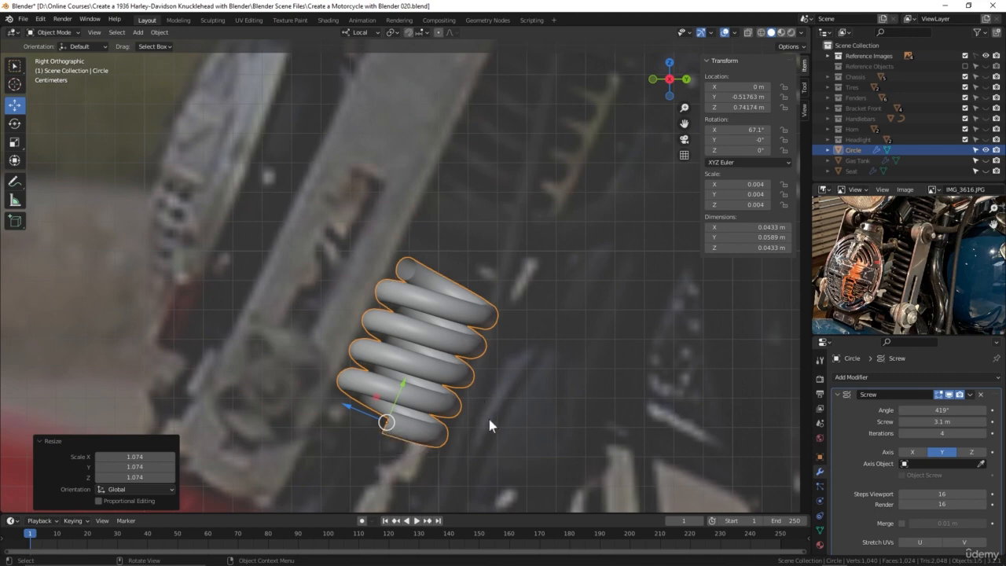
Enter Edit Mode on the coil's profile circle and view its open lower end in perspective
middle_drag(455, 437, 456, 344)
key(Tab)
scroll(427, 411, up, 2)
middle_click(456, 343)
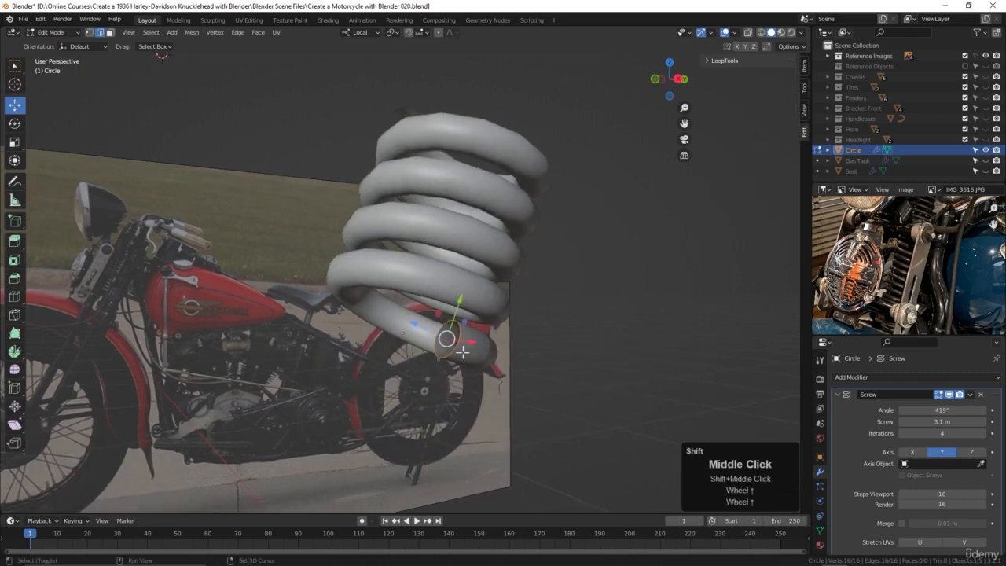
scroll(471, 375, up, 4)
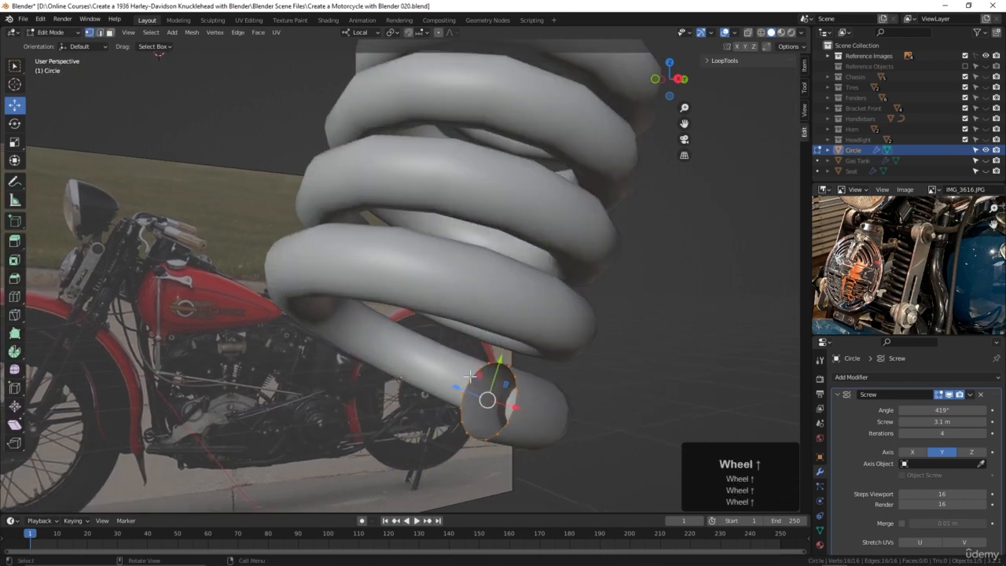
scroll(516, 377, down, 4)
middle_drag(516, 378, 530, 382)
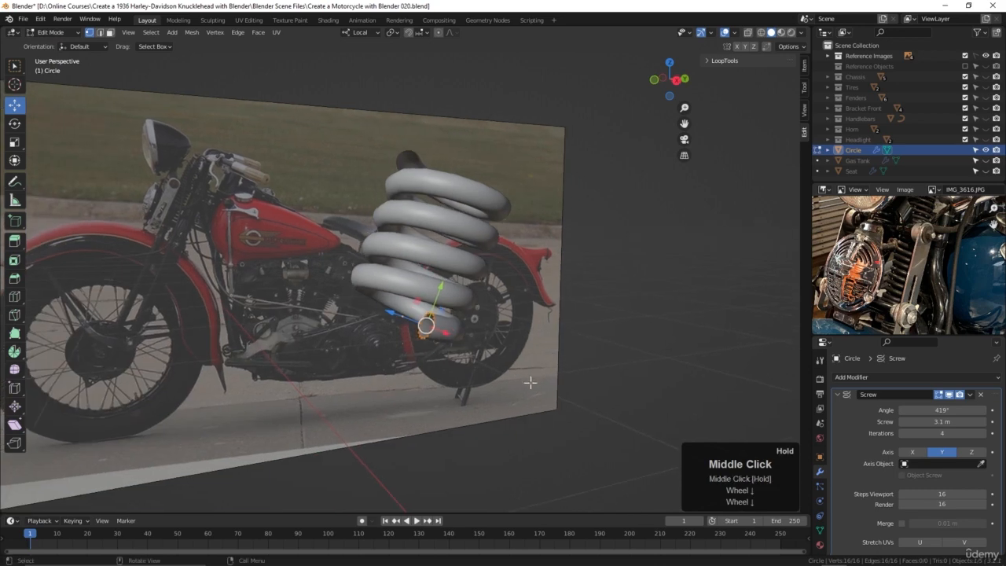
Thin the coil's wire by scaling the profile circle by about 0.93 twice, checking it against the side reference image
key(s)
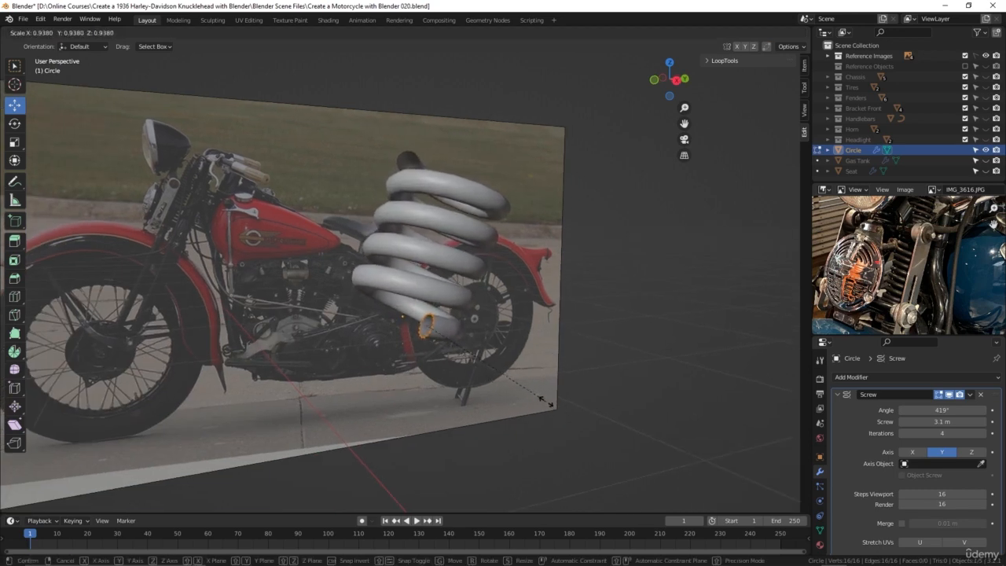
click(542, 400)
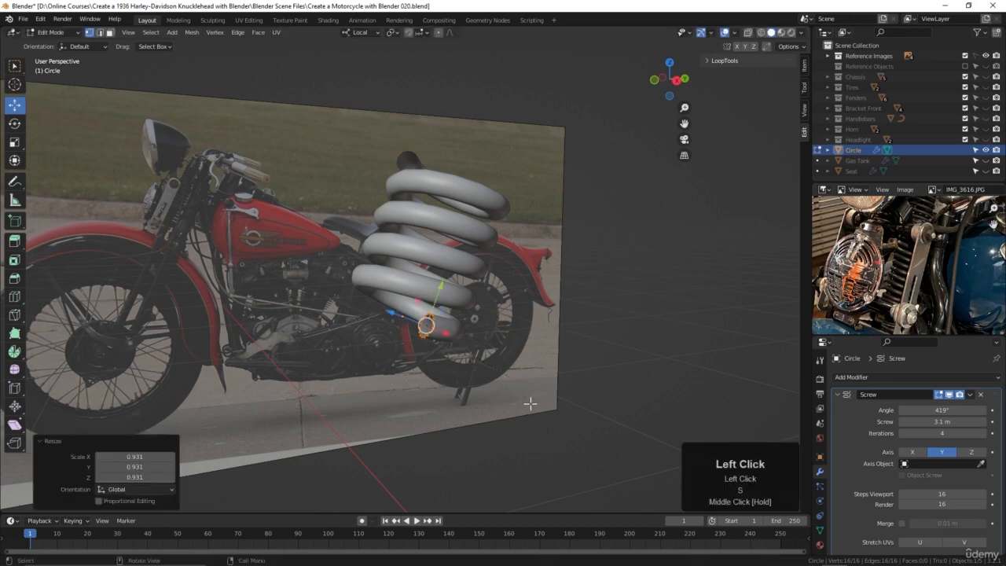
key(KP_3)
scroll(506, 329, down, 2)
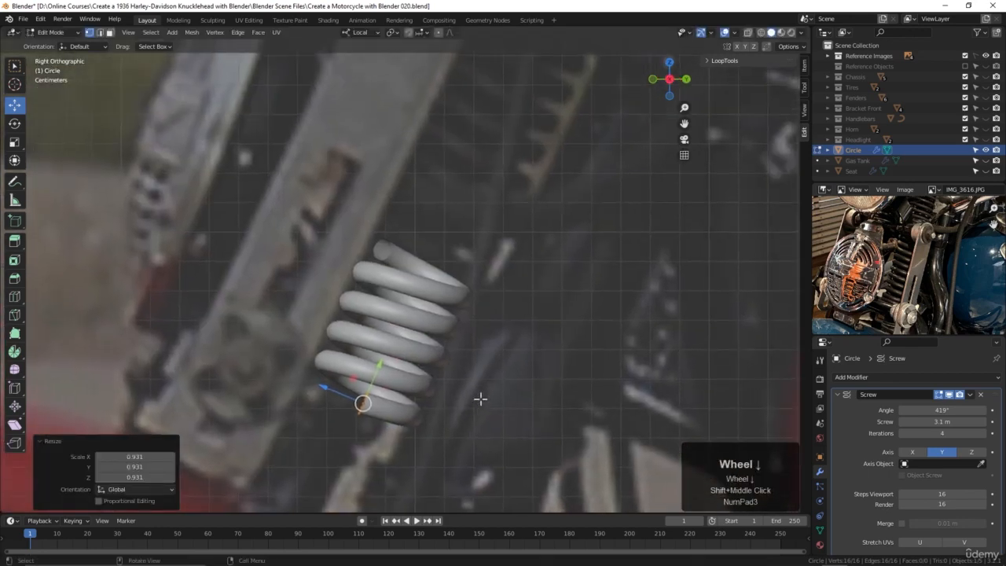
shift+middle_drag(479, 400, 479, 388)
middle_click(479, 388)
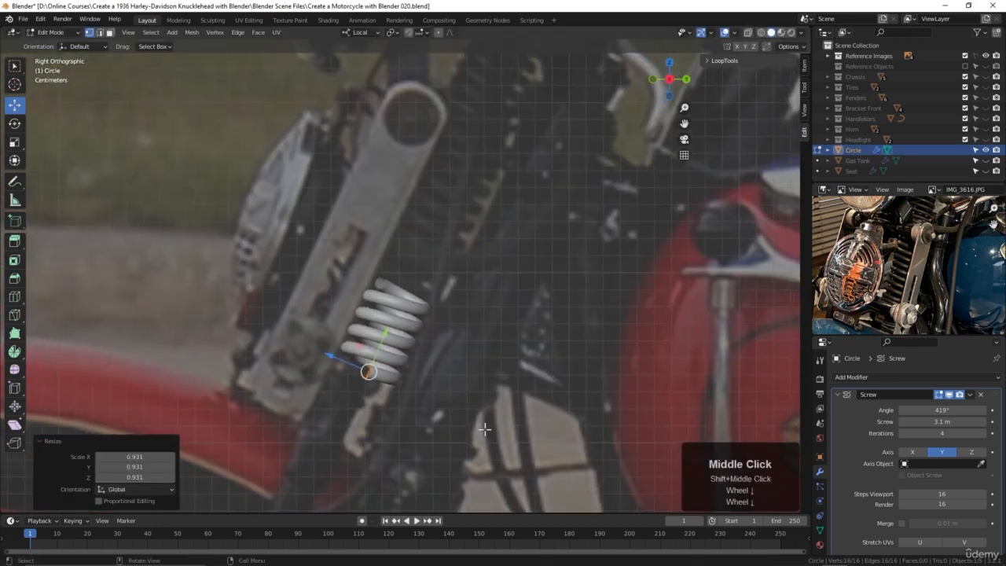
key(s)
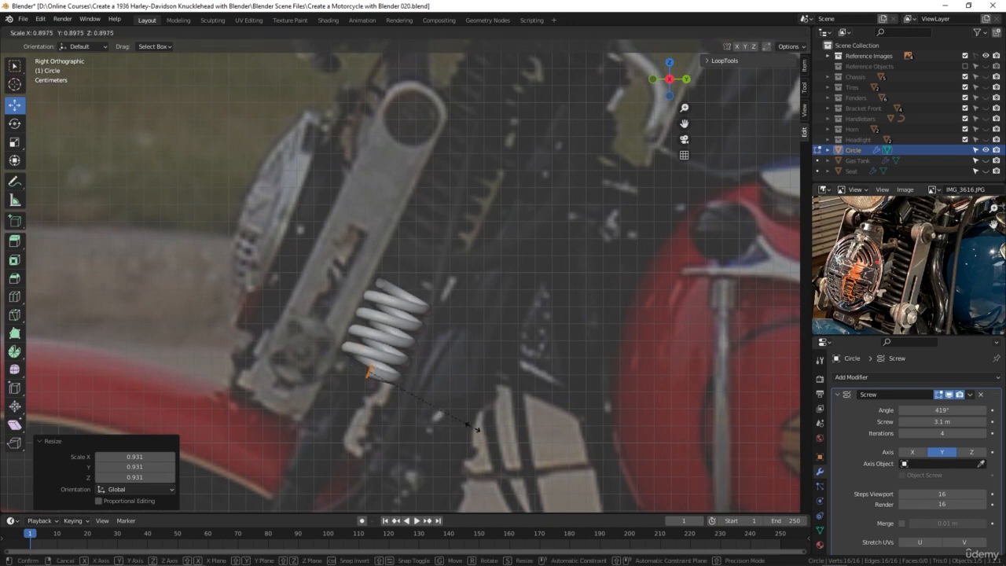
click(481, 430)
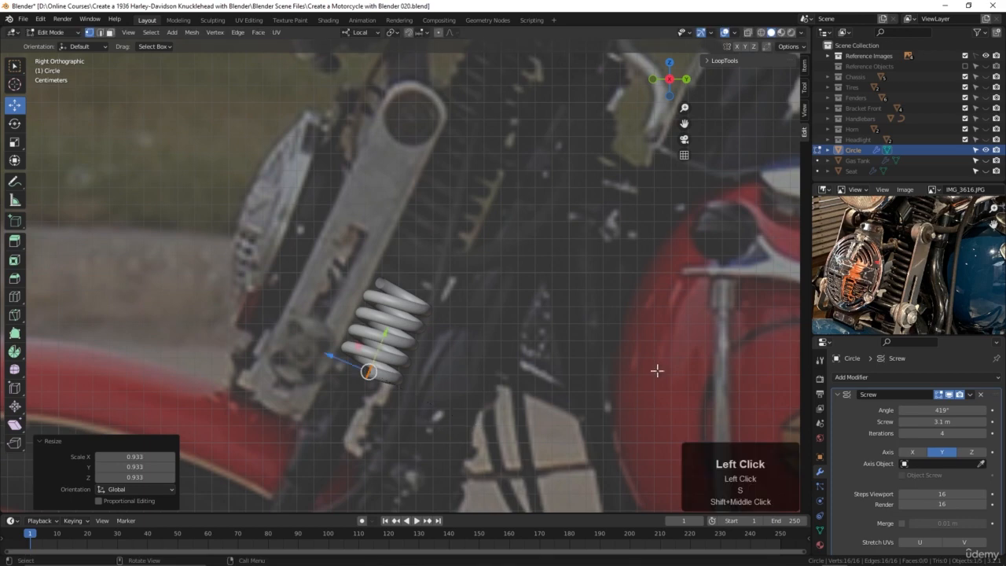
Set the Screw modifier's angle to 481° and scale the whole coil object by about 0.996
drag(953, 411, 999, 412)
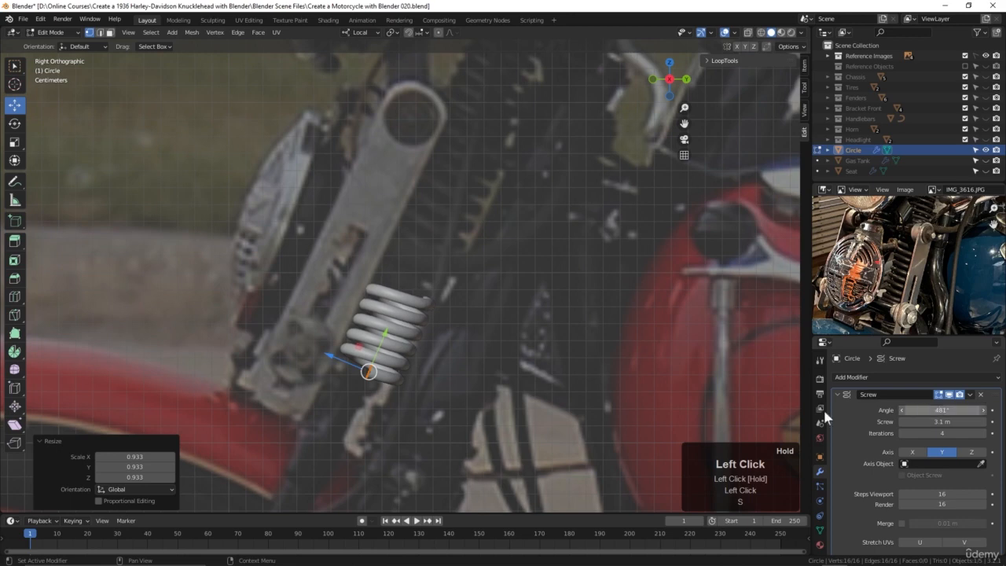
key(Tab)
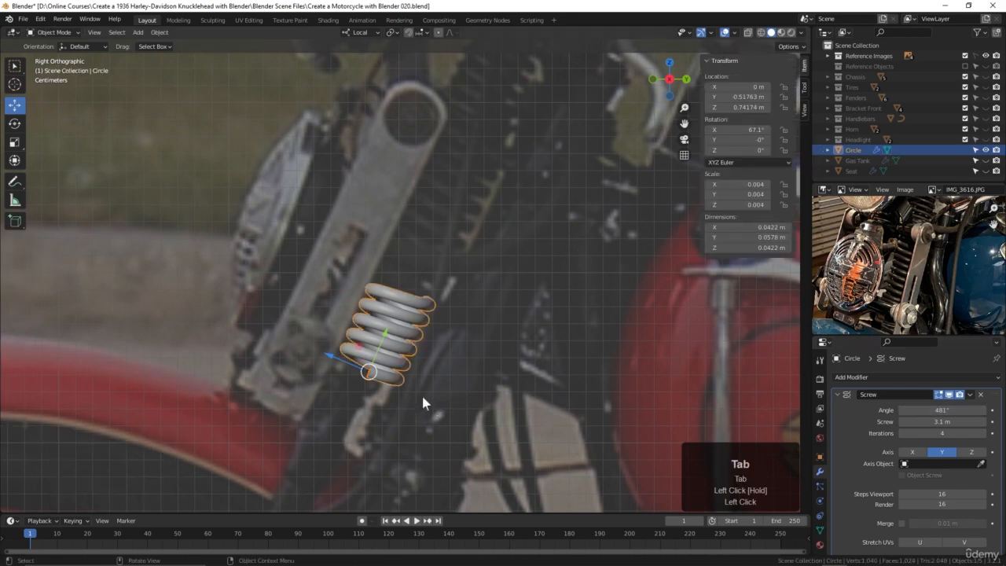
key(s)
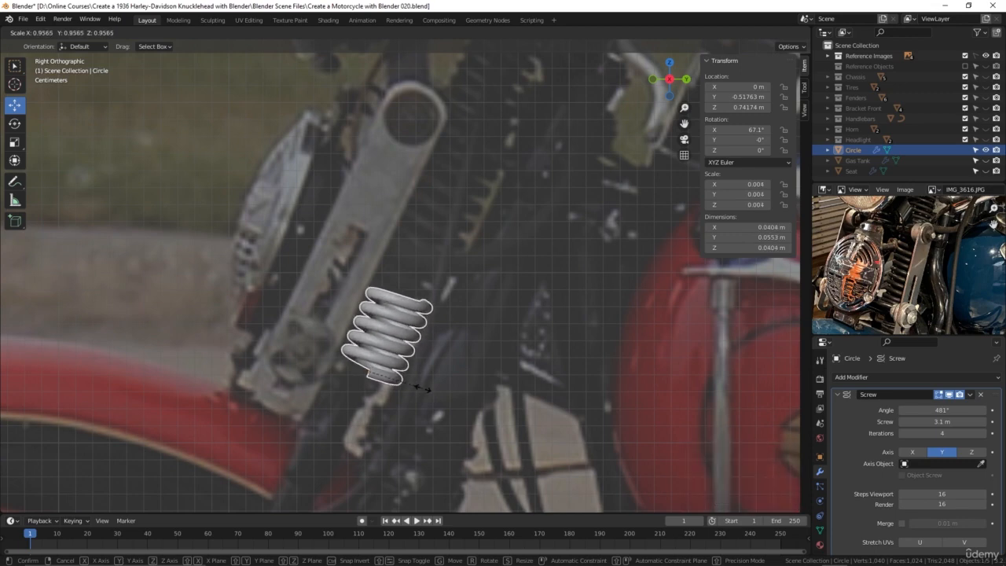
click(425, 390)
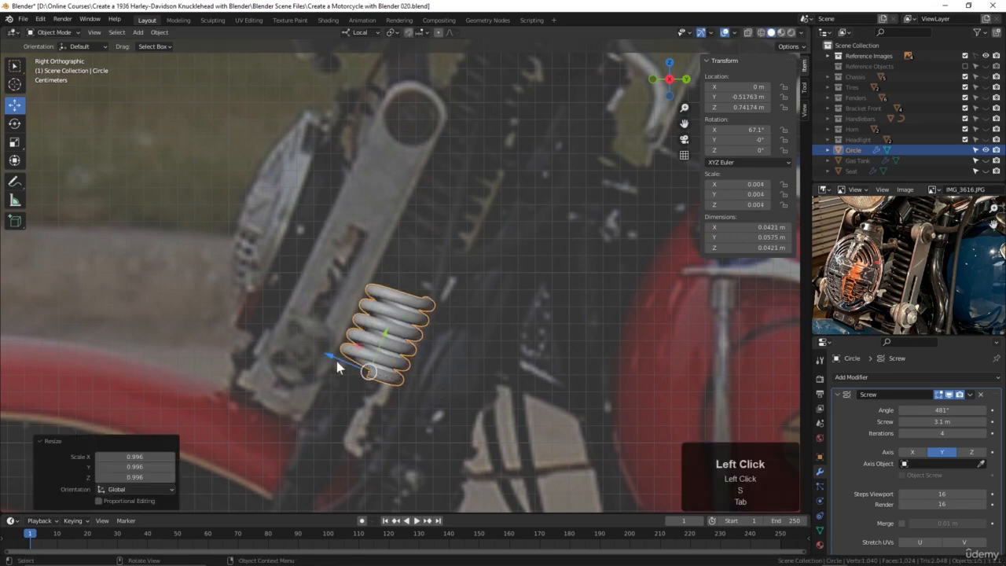
Move the coil to about Y -0.522 m, Z 0.743 m and tilt it to an X rotation of 63°
drag(337, 361, 497, 363)
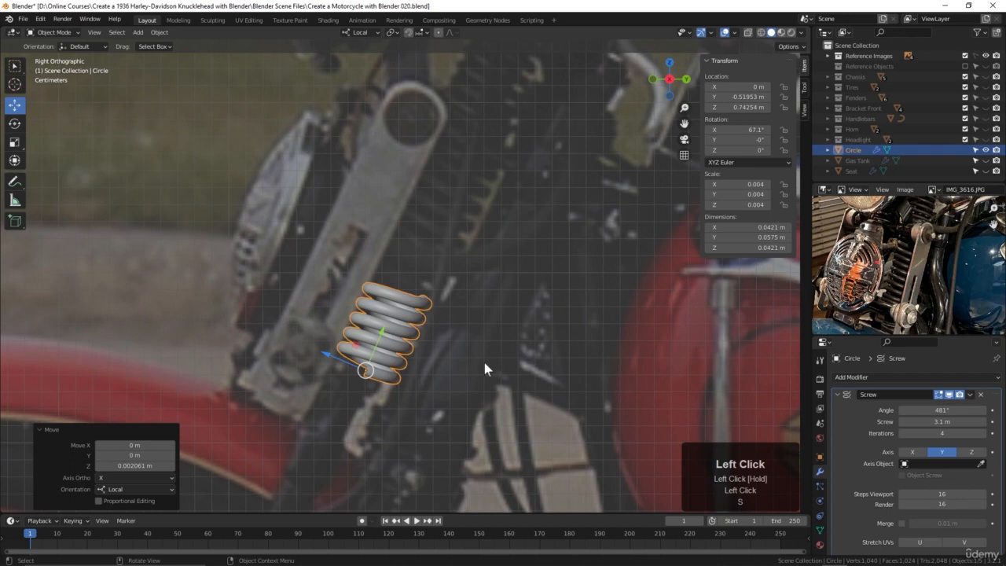
key(r)
click(497, 388)
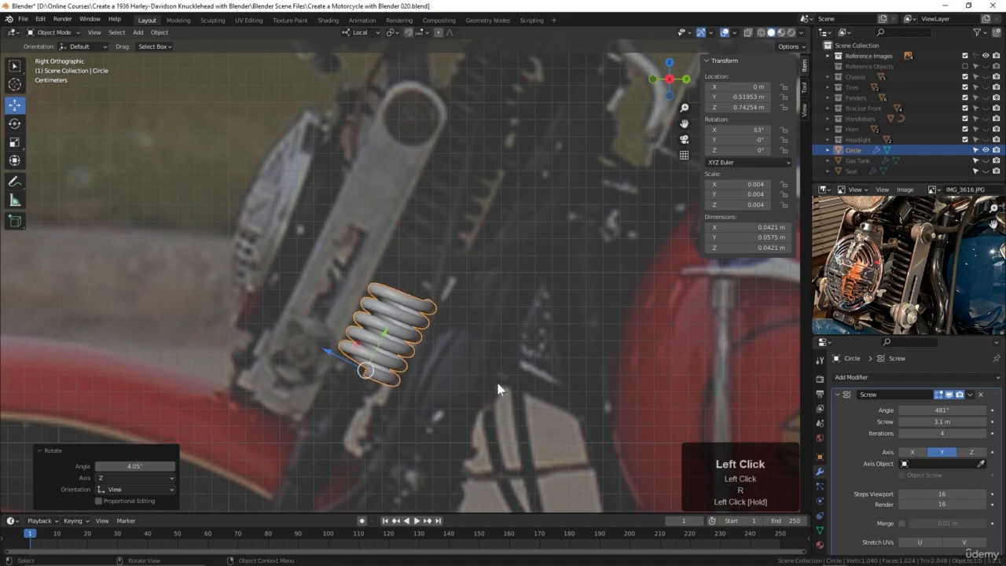
key(g)
click(498, 389)
Set the Screw modifier's iterations to 21 and tilt the lengthened coil to an X rotation of 62.5°
scroll(465, 360, down, 2)
shift+middle_drag(466, 360, 390, 358)
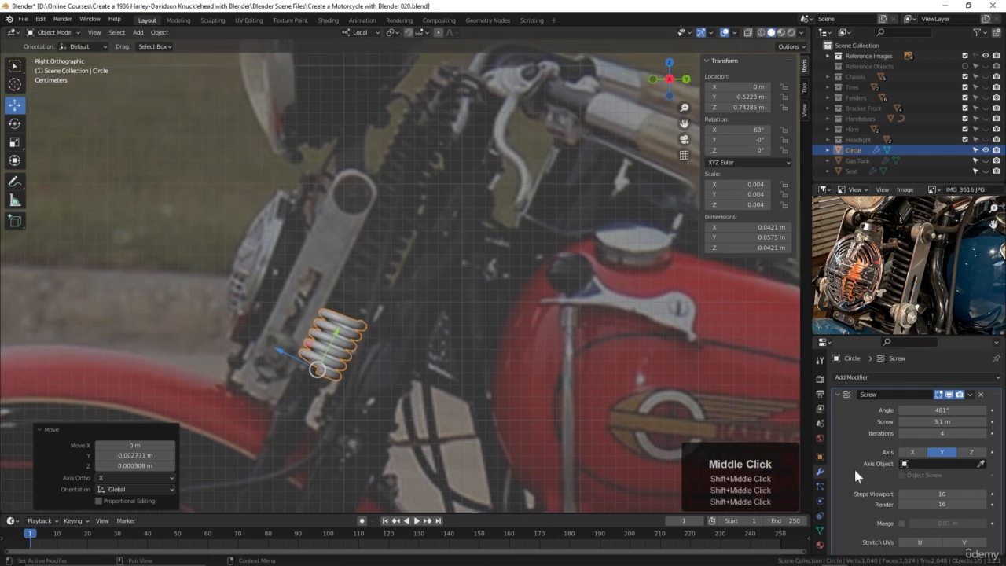
triple_click(984, 435)
triple_click(984, 435)
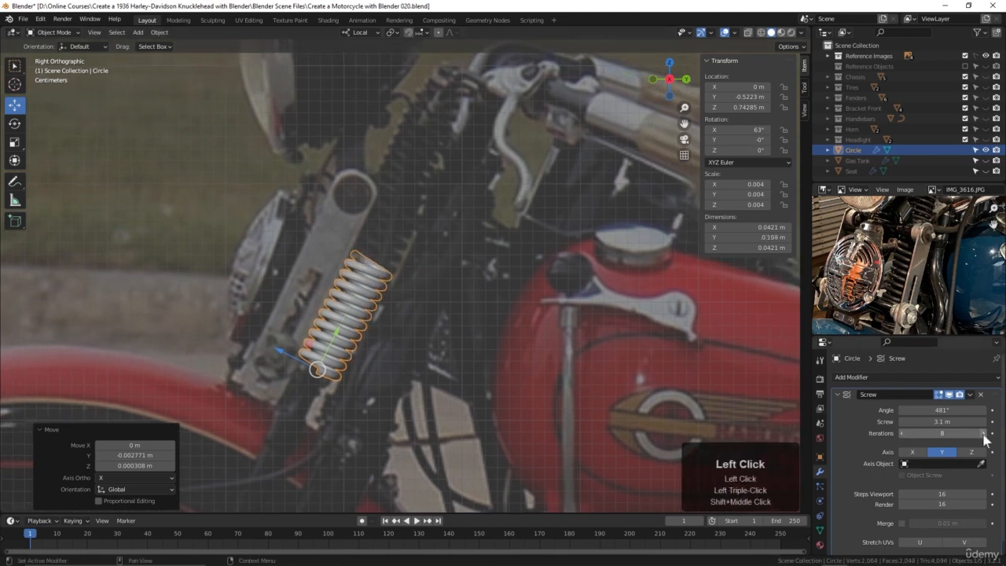
triple_click(984, 435)
triple_click(984, 433)
double_click(984, 433)
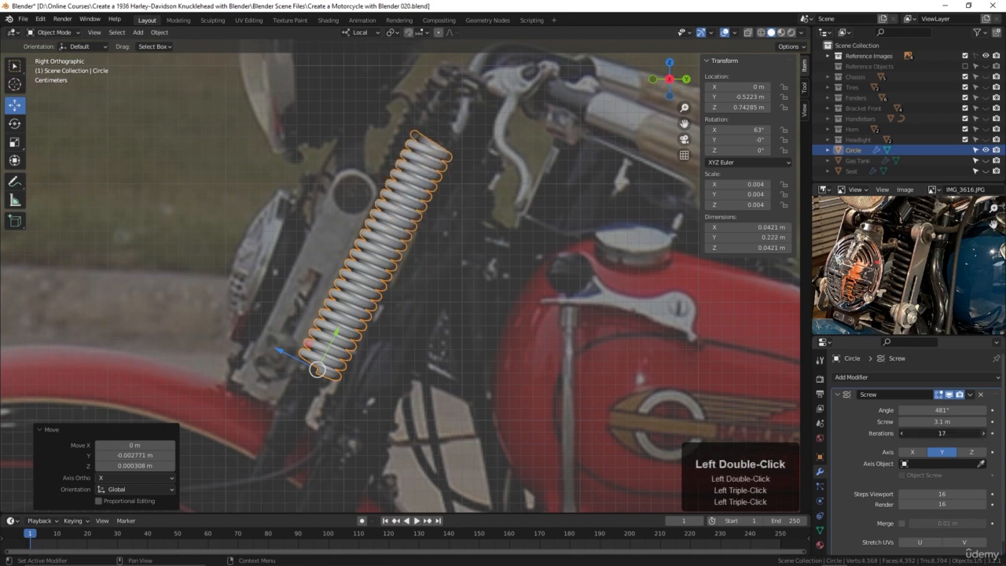
double_click(984, 433)
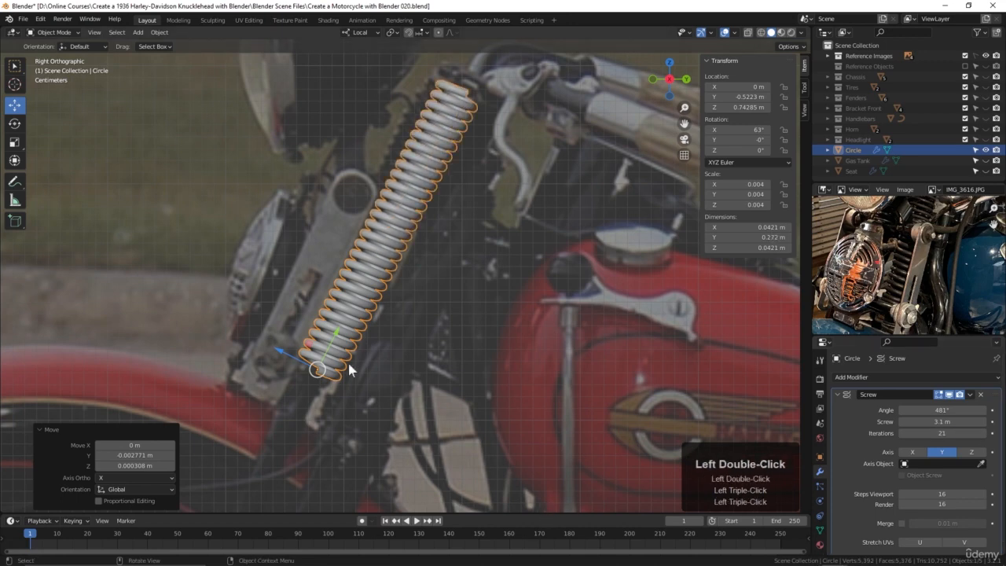
key(r)
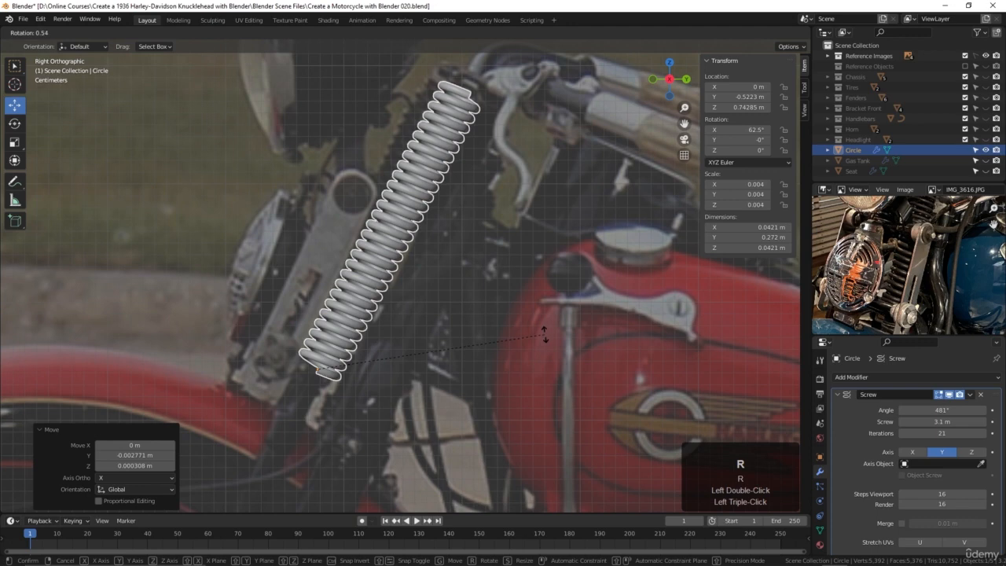
click(542, 331)
Compare the coil with the reference photo, collapse the Screw modifier's settings and add a Simple Deform modifier
scroll(383, 386, down, 3)
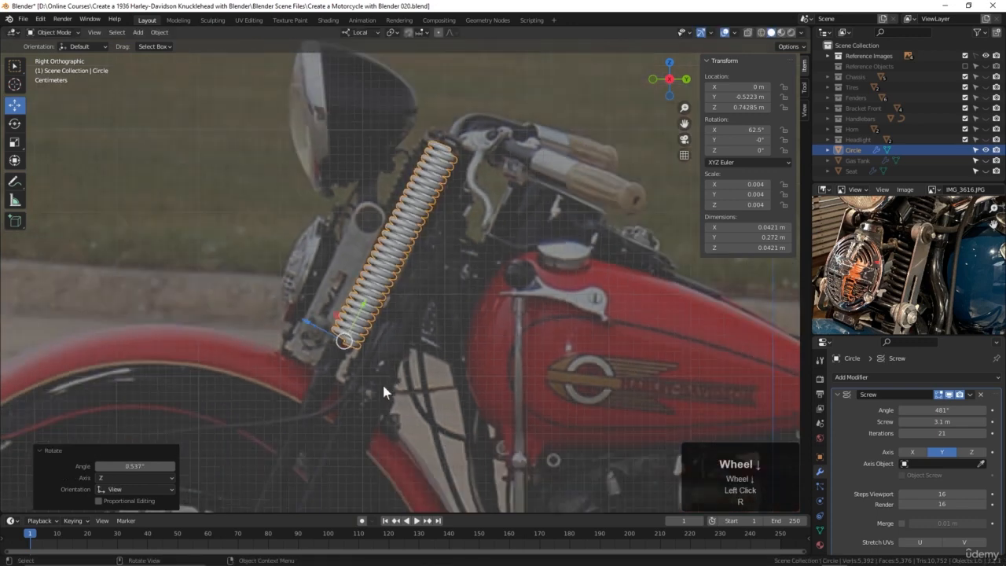
middle_drag(386, 383, 180, 225)
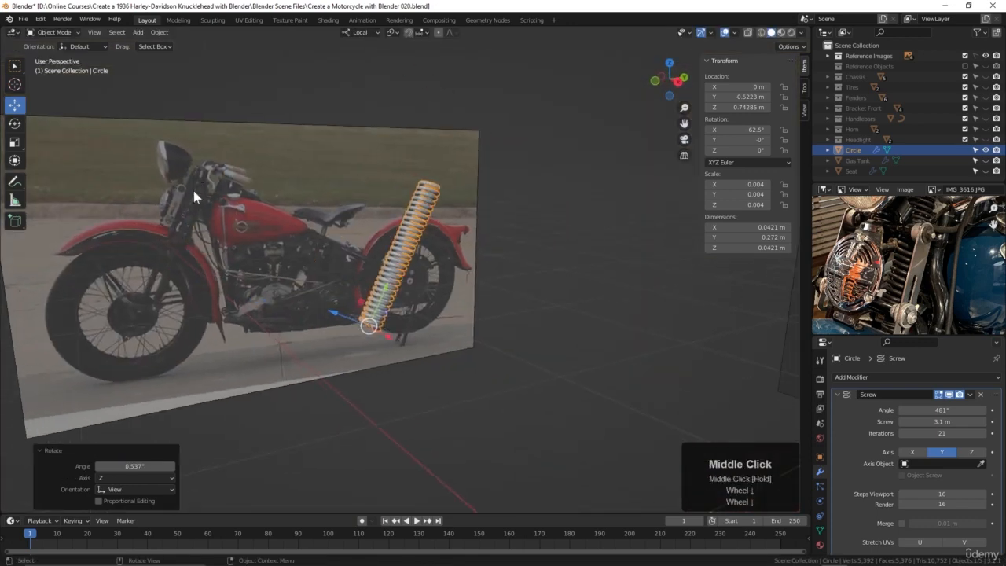
shift+middle_drag(933, 201, 914, 250)
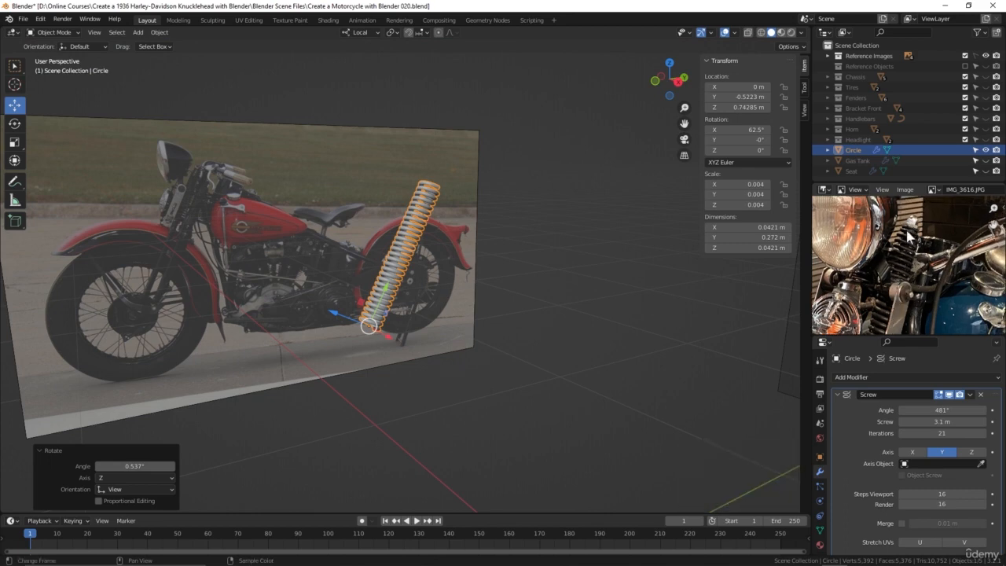
key(KP_3)
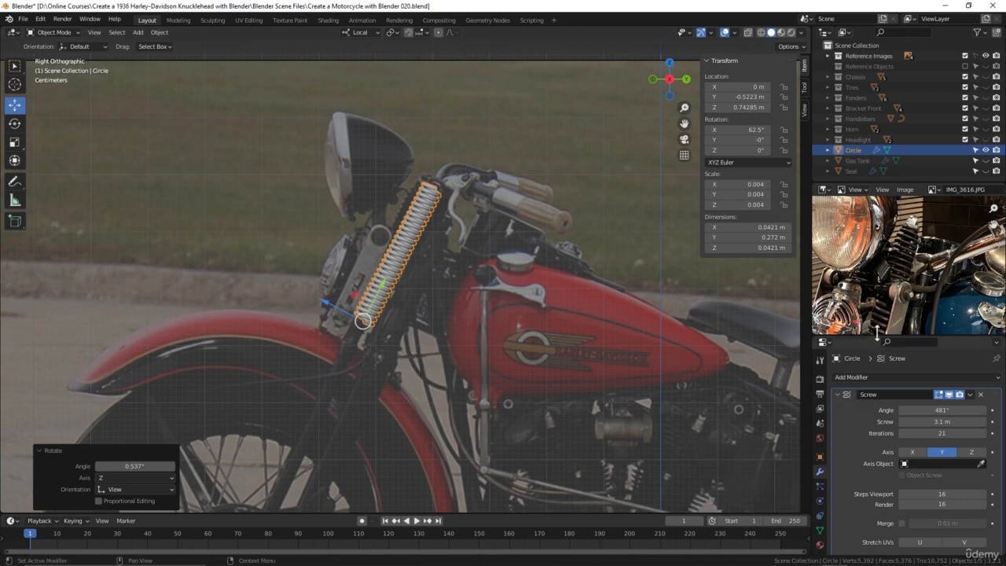
middle_drag(885, 317, 893, 270)
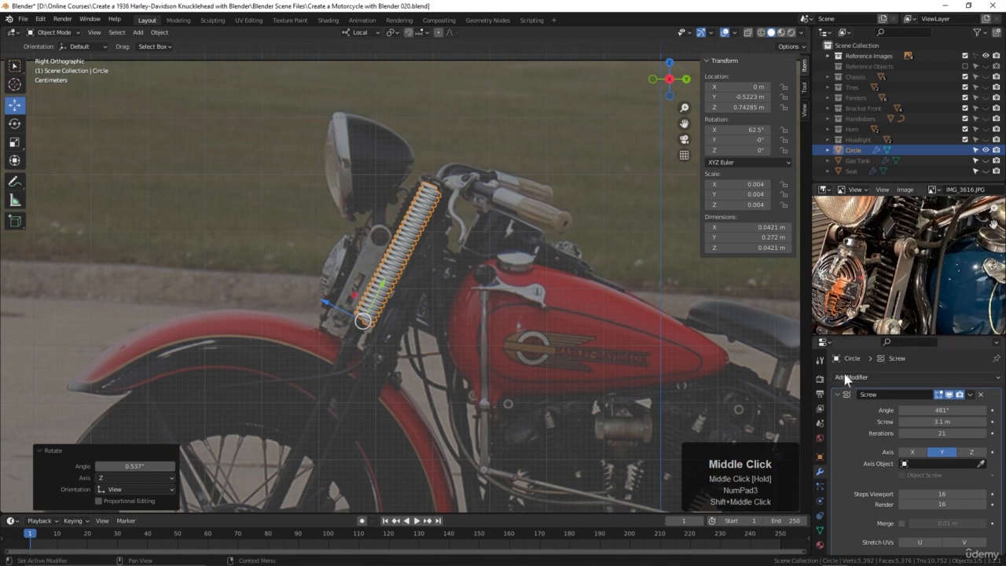
click(837, 393)
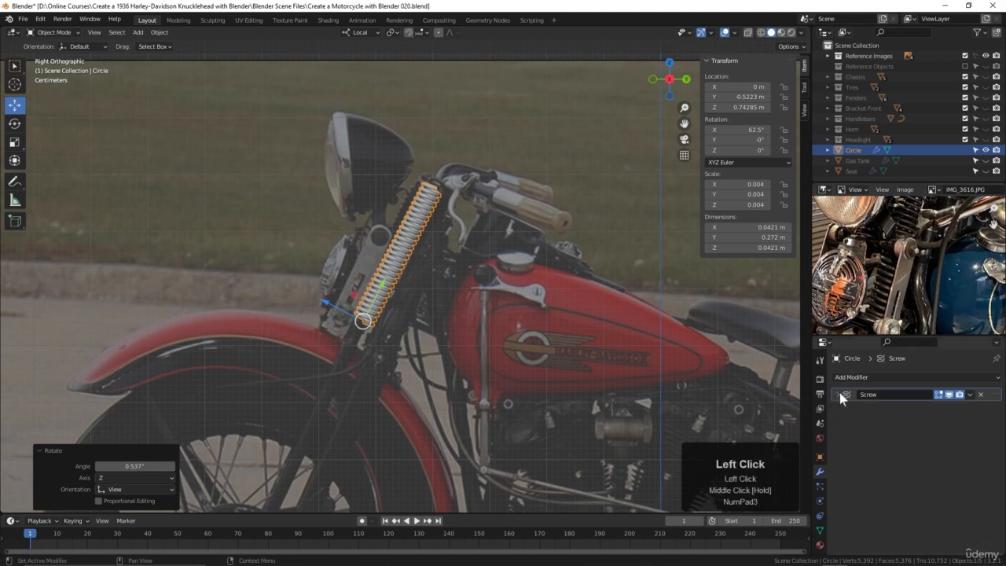
click(878, 378)
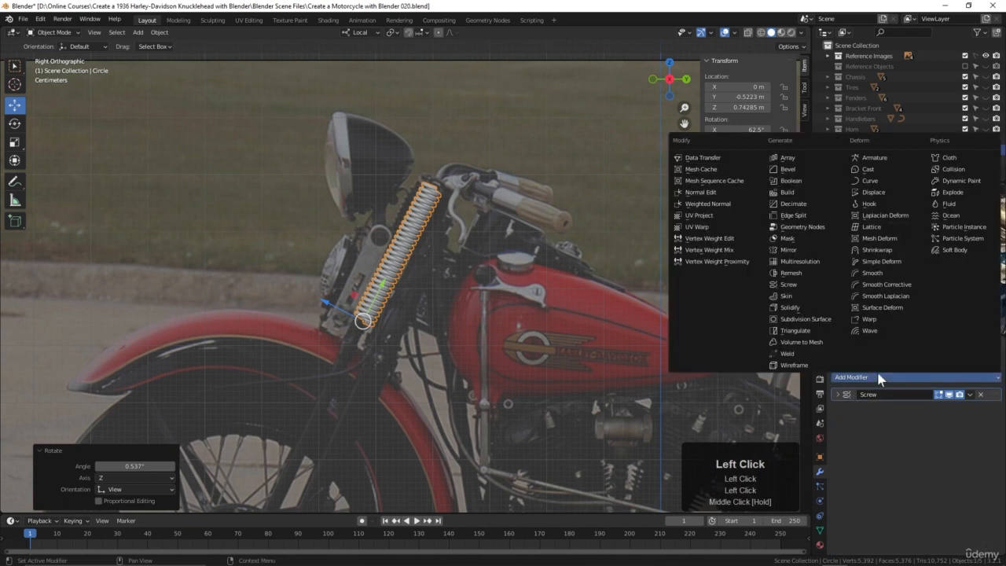
click(879, 261)
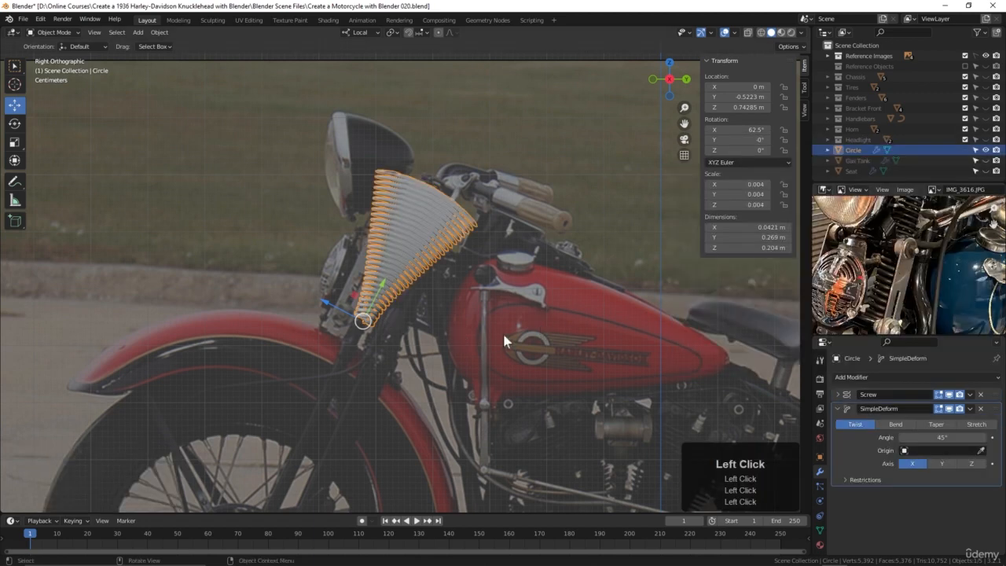
Switch the Simple Deform modifier to Taper and set its axis to Y
scroll(503, 334, up, 2)
shift+middle_drag(502, 334, 515, 351)
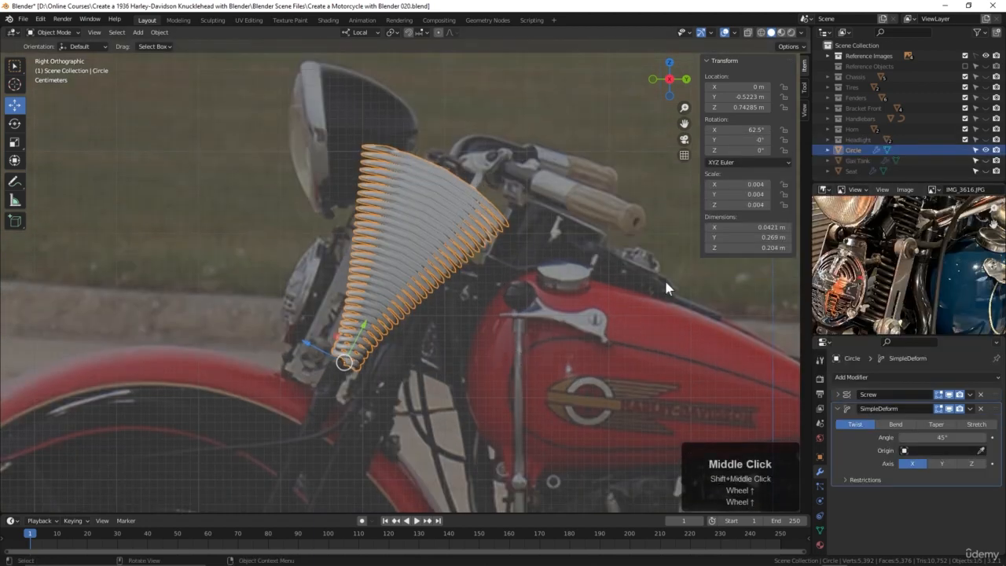
click(939, 425)
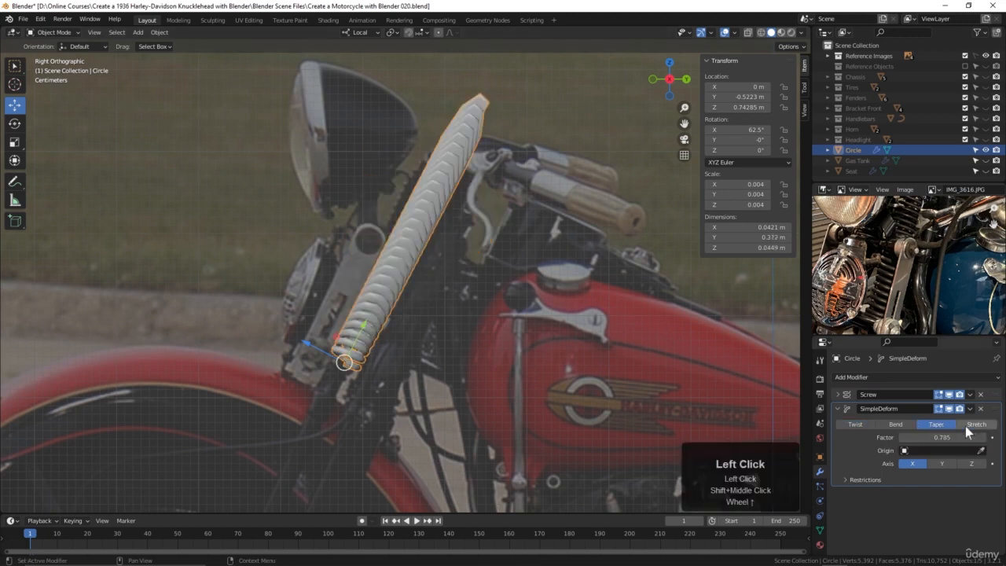
middle_drag(692, 370, 641, 397)
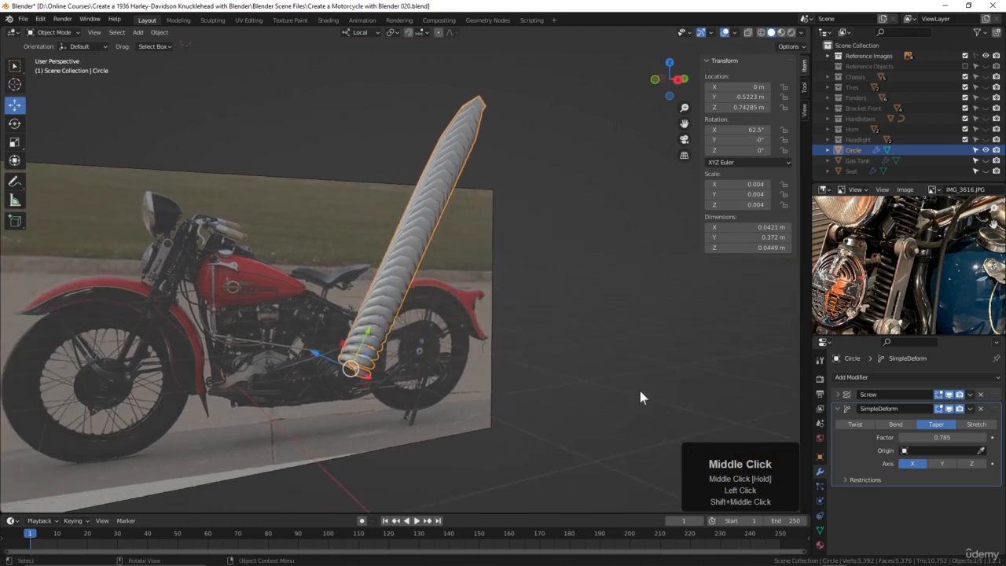
middle_drag(716, 425, 849, 448)
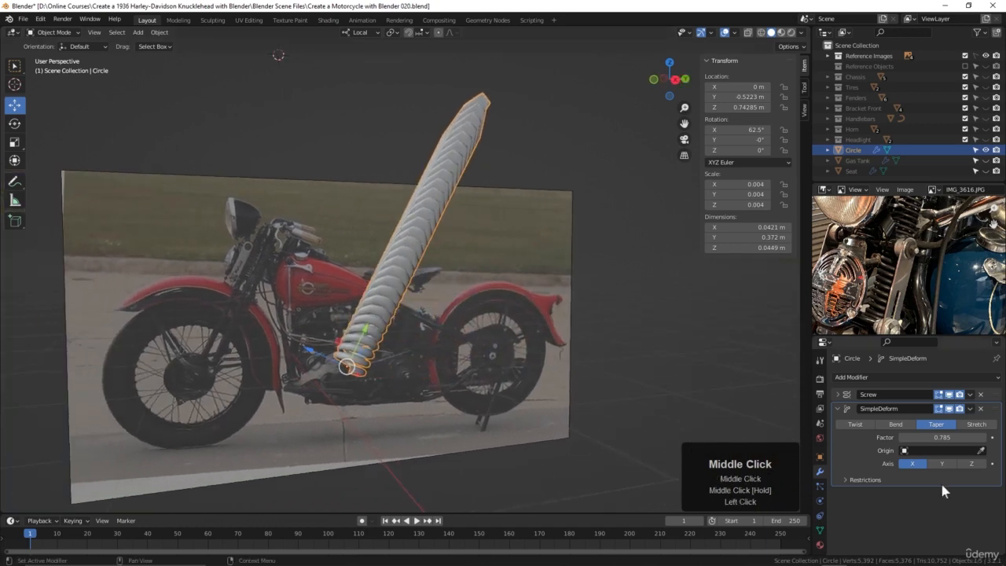
click(943, 464)
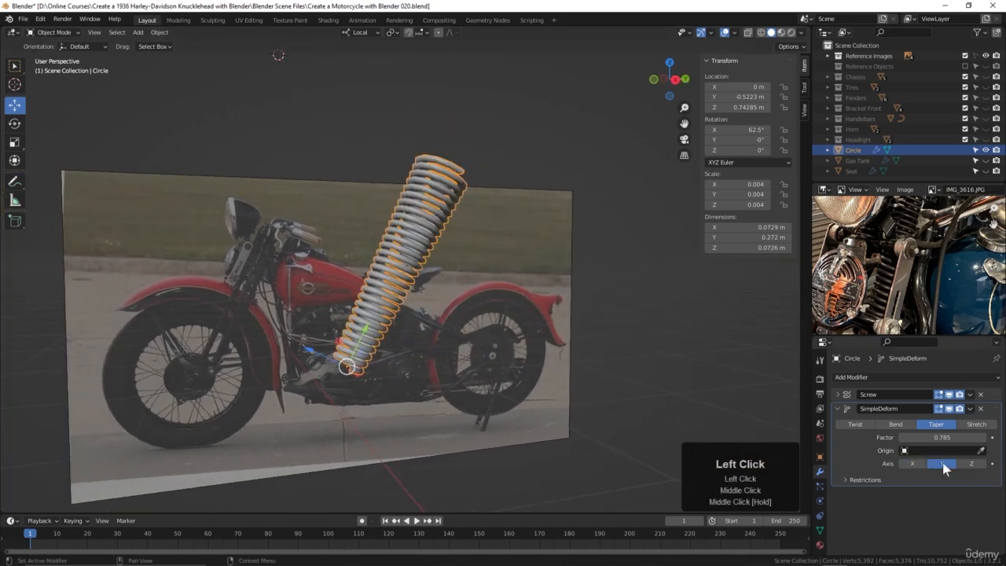
Set the taper factor to 0 and deselect the coil in the right side view
middle_drag(692, 346, 405, 336)
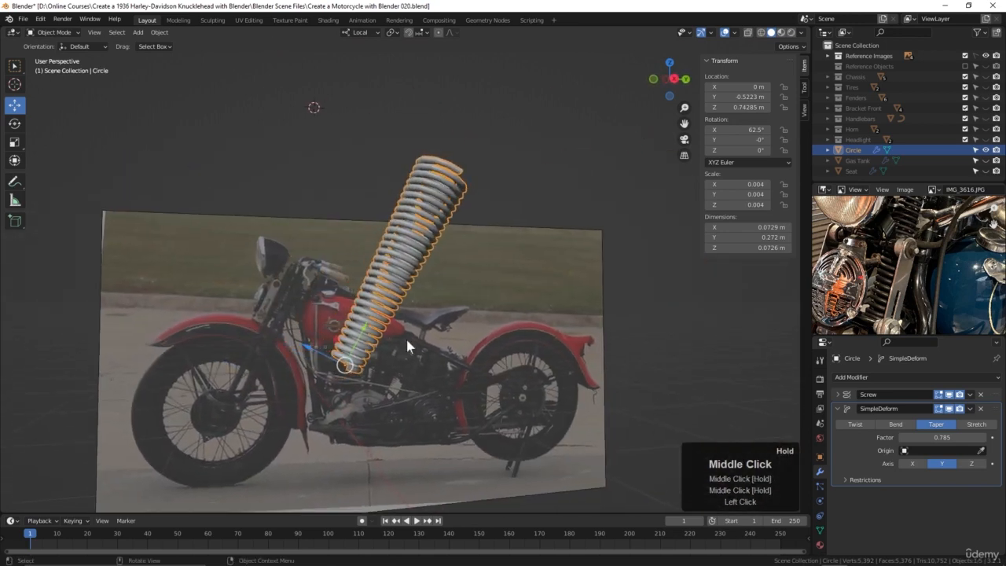
middle_drag(543, 363, 539, 374)
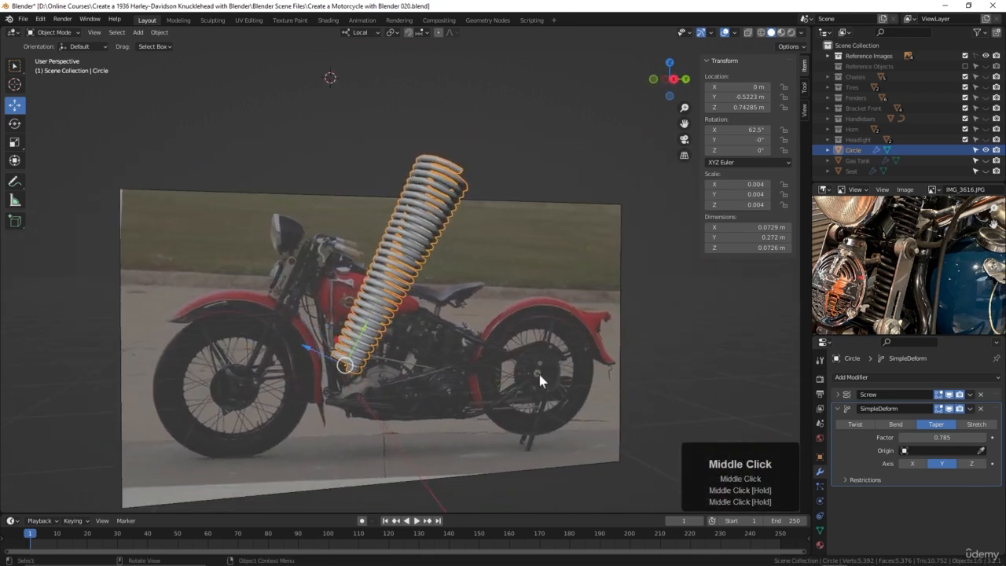
key(KP_3)
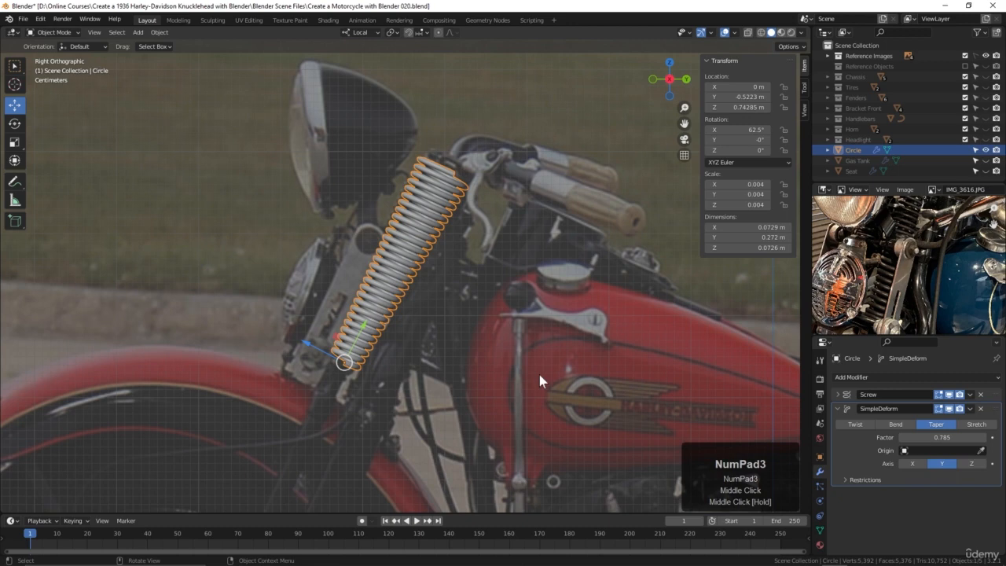
drag(952, 437, 935, 437)
click(935, 438)
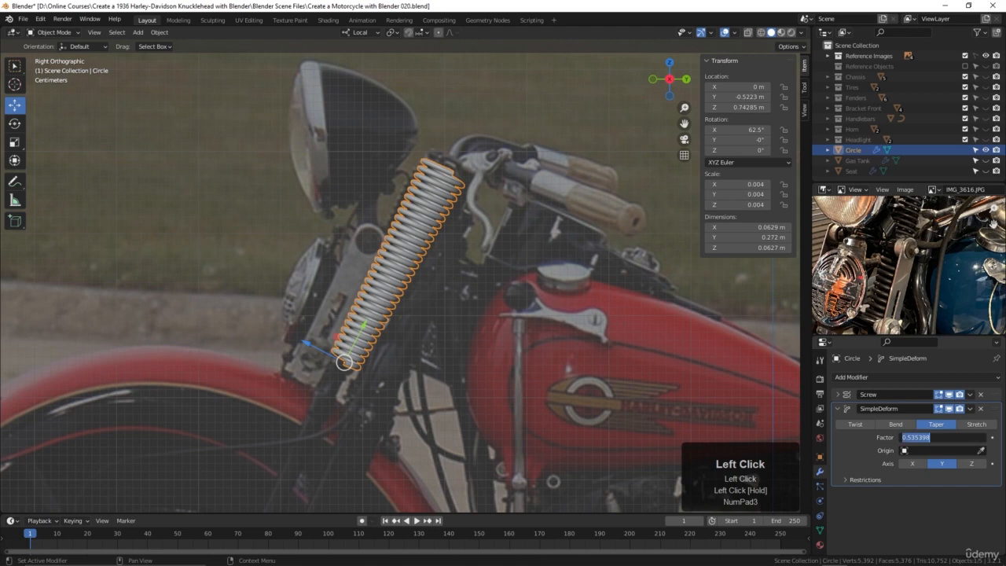
text(0)
key(KP_Enter)
key(alt+a)
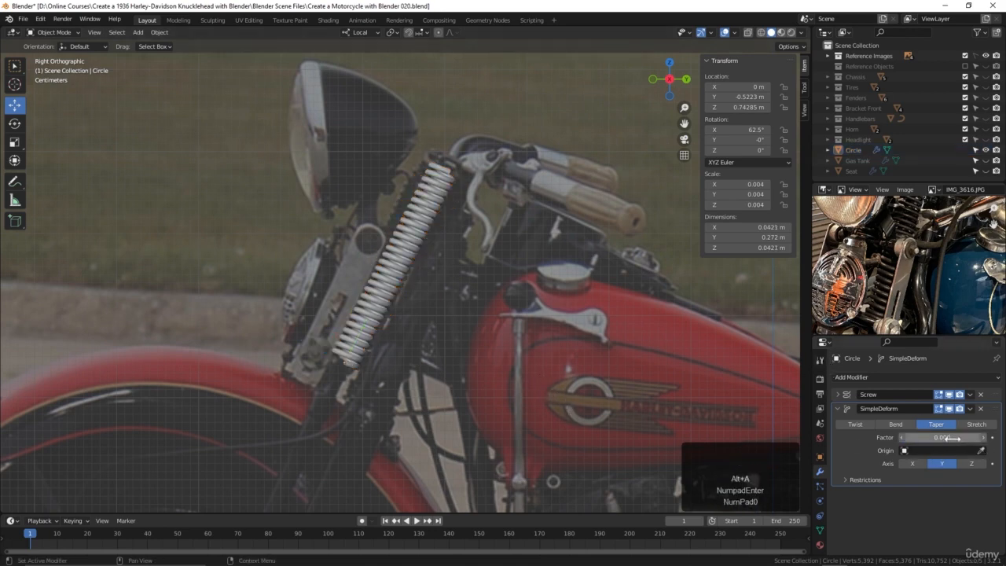
Set the coil's taper factor to -0.130 and inspect the narrowed upper end from an angle
click(378, 319)
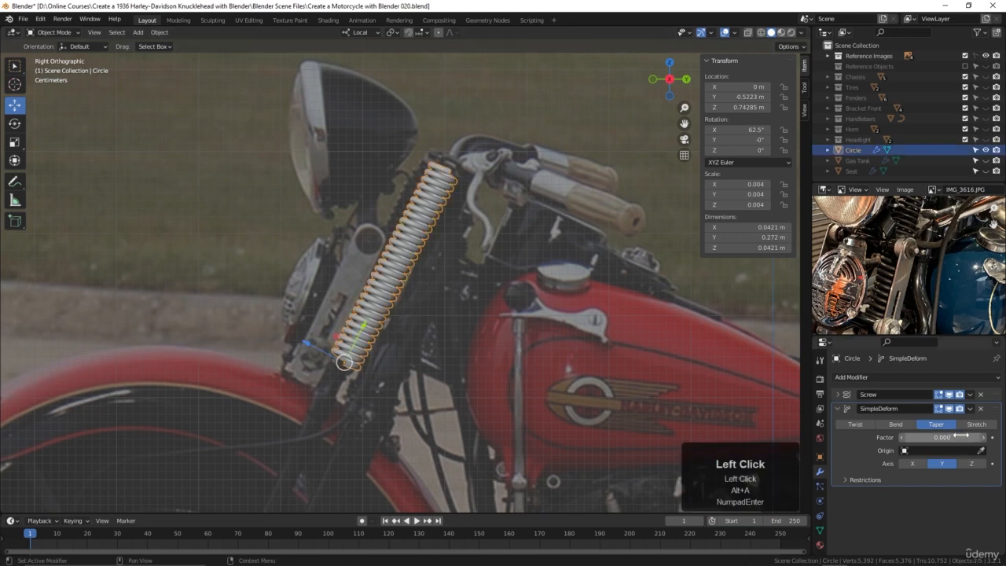
mouse_move(942, 437)
mouse_down()
mouse_move(972, 437)
mouse_move(961, 437)
mouse_up()
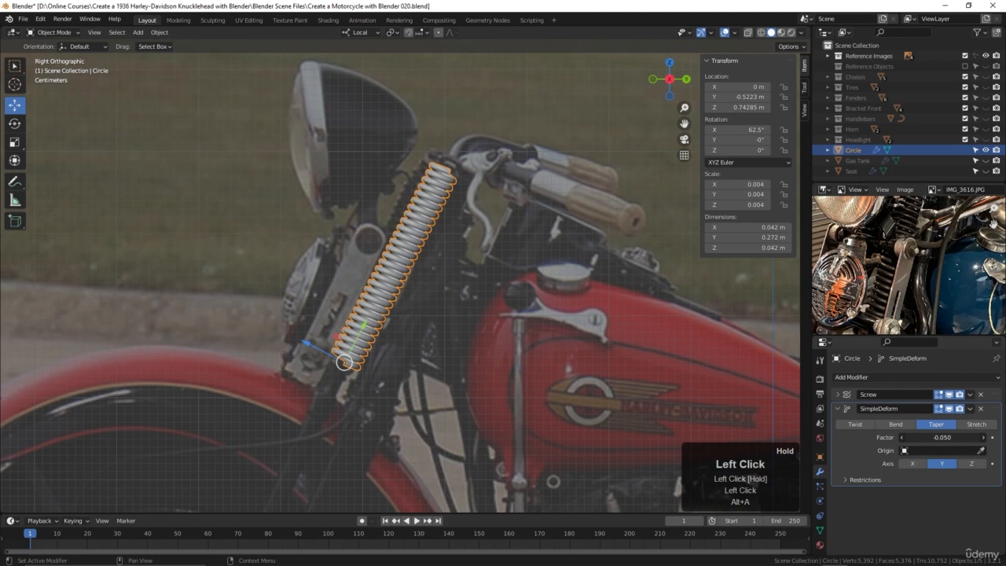
drag(942, 438, 941, 438)
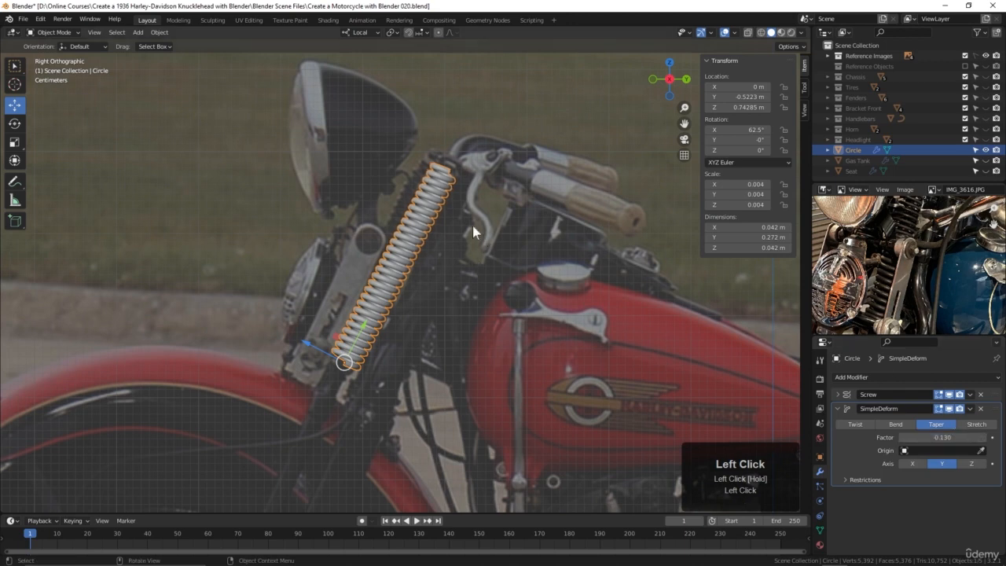
scroll(487, 228, up, 3)
middle_drag(555, 186, 555, 308)
scroll(496, 283, up, 4)
shift+middle_drag(495, 283, 526, 334)
middle_drag(542, 331, 511, 303)
shift+scroll(511, 299, up, 1)
shift+middle_drag(511, 299, 488, 291)
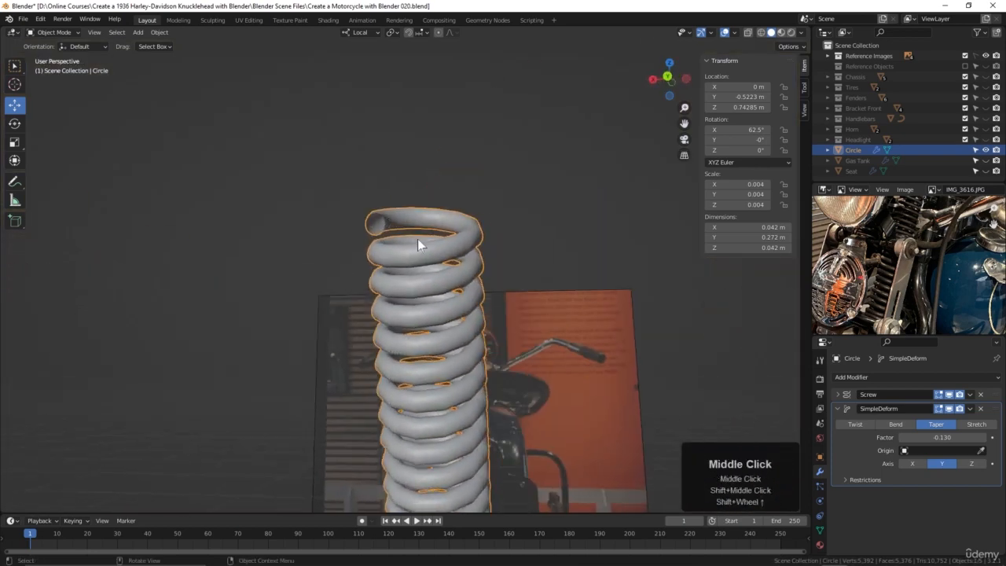
middle_drag(417, 239, 448, 211)
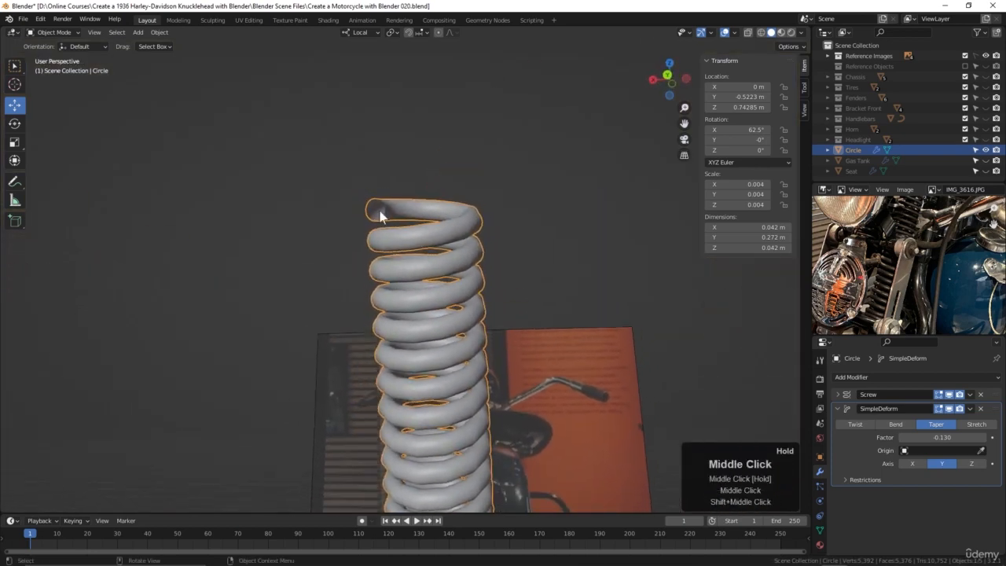
Try an exaggerated taper factor of about -0.52 and reset the factor to 0
drag(942, 437, 909, 437)
click(942, 437)
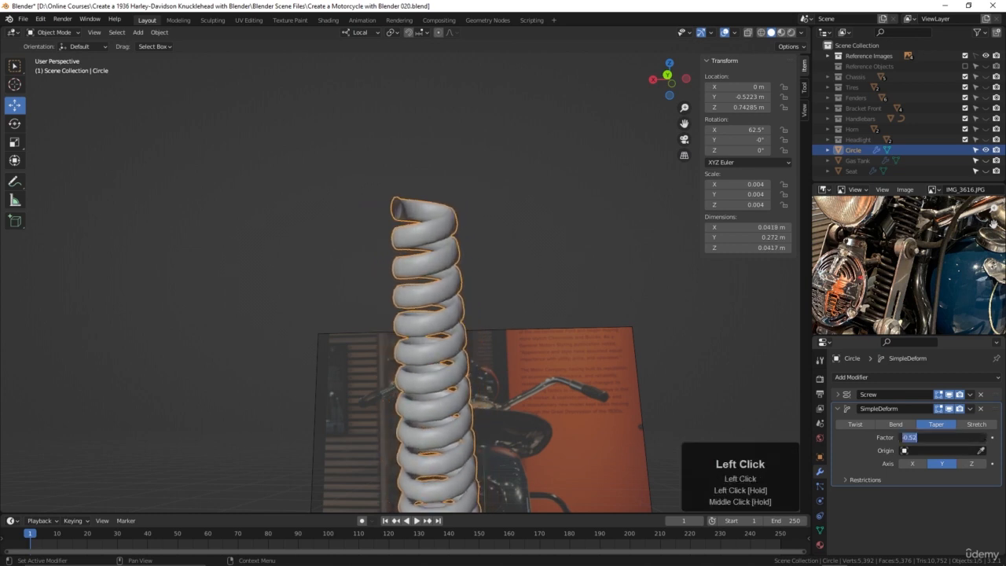
text(0)
key(KP_Enter)
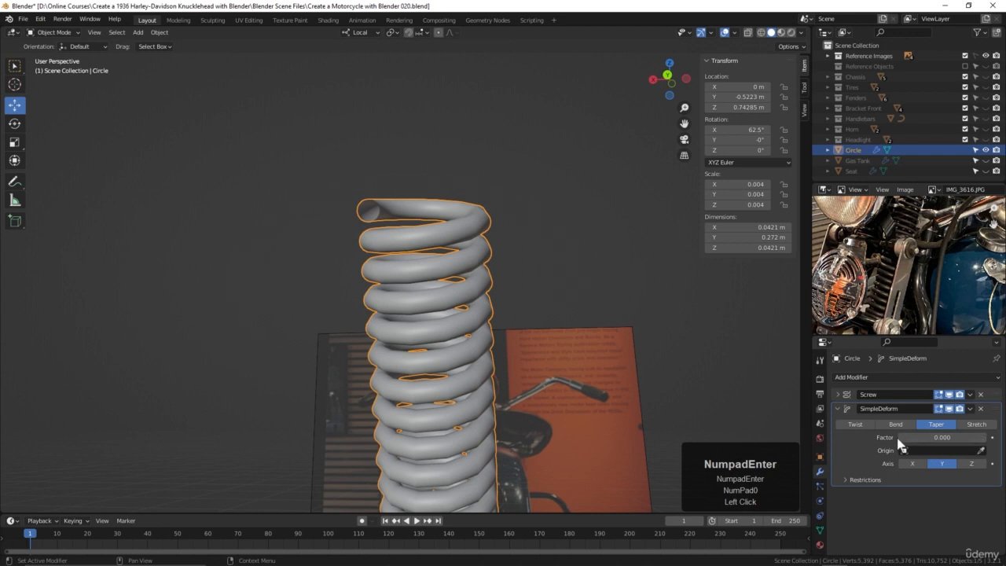
Lower the Simple Deform taper factor in small increments to -0.100
click(902, 437)
click(903, 438)
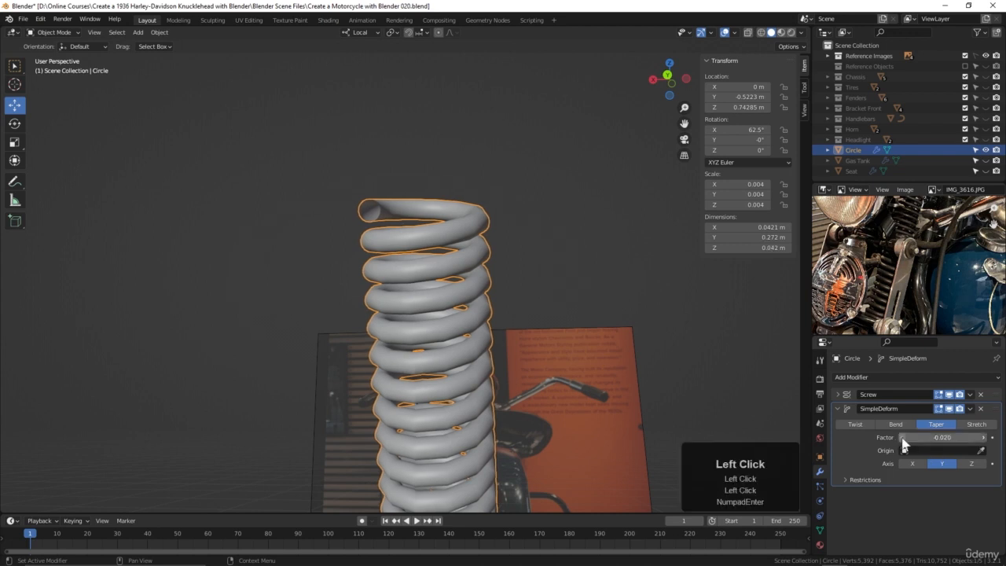
click(902, 438)
click(902, 438)
double_click(903, 438)
triple_click(902, 437)
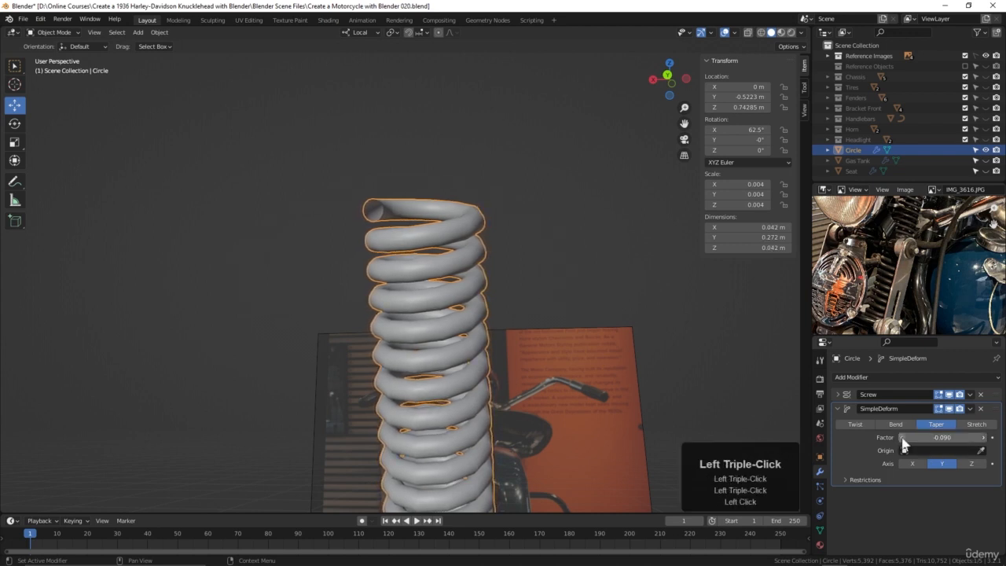
click(902, 438)
scroll(527, 318, down, 1)
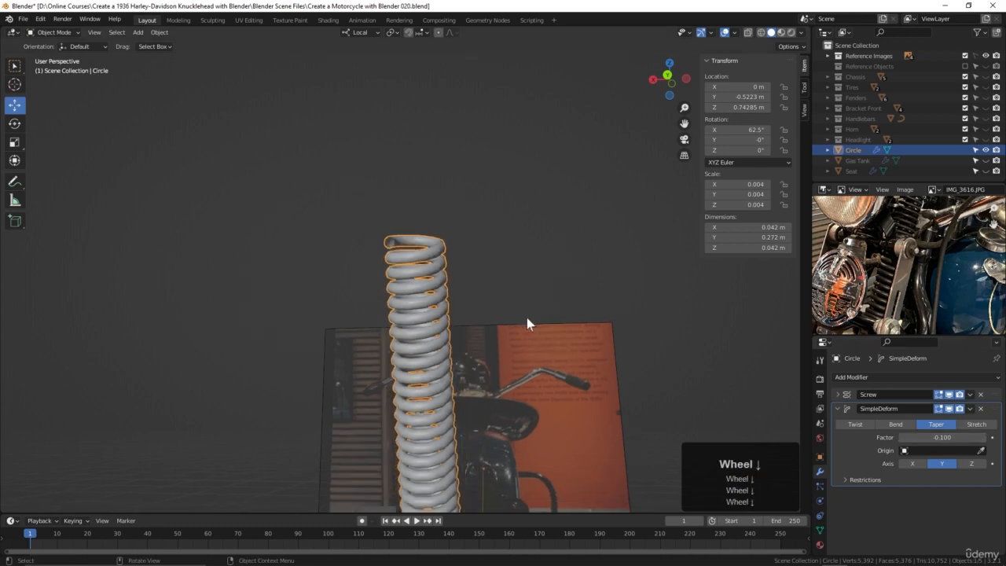
Compare the tapered coil with the side reference photo and examine its upper end from several angles
middle_drag(527, 317, 489, 351)
key(KP_3)
key(KP_3)
scroll(502, 356, down, 2)
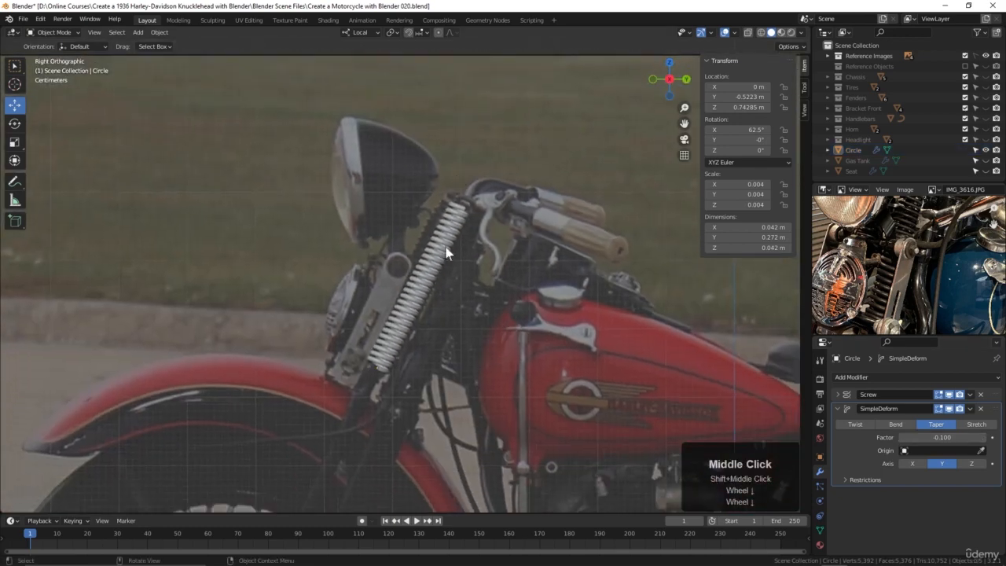
middle_drag(522, 282, 426, 284)
scroll(428, 282, up, 3)
shift+middle_drag(463, 225, 483, 304)
middle_drag(483, 304, 450, 297)
middle_drag(449, 193, 452, 232)
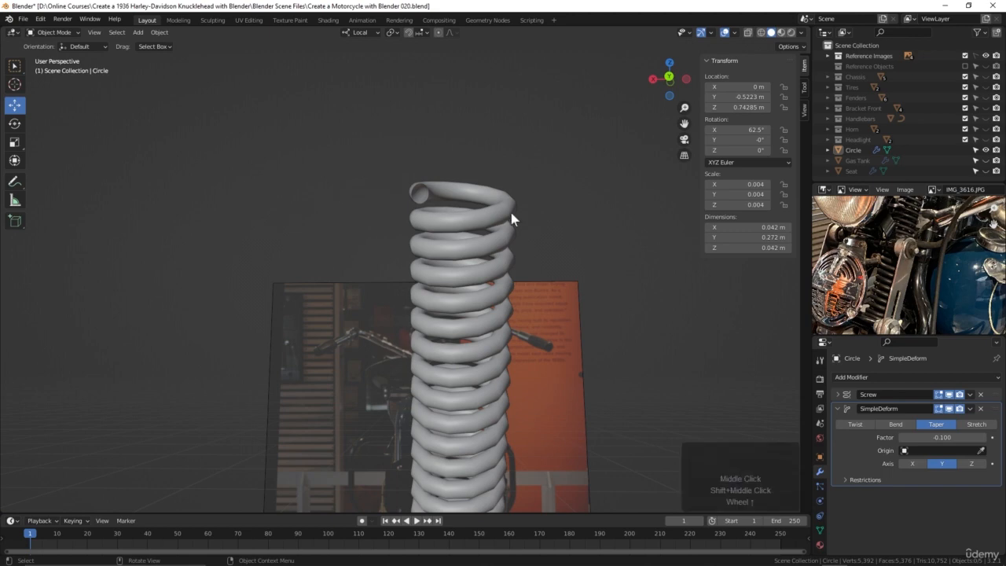
scroll(487, 252, down, 2)
mouse_move(473, 272)
middle_down()
mouse_move(546, 350)
mouse_move(466, 388)
mouse_move(484, 277)
middle_up()
key(KP_3)
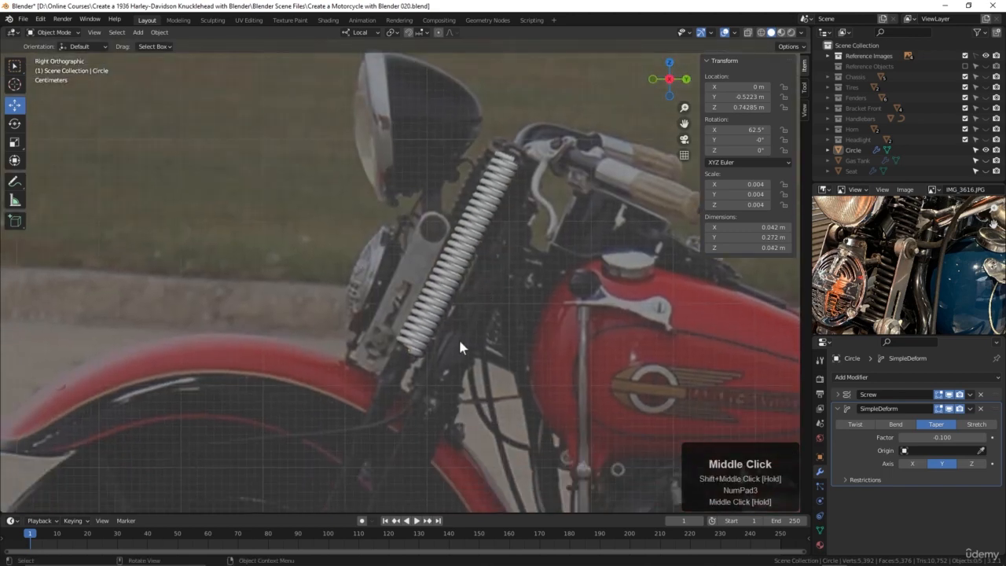
Offset the coil sideways along X to about 0.045 m in the front view, using the reference photo as a guide
click(429, 330)
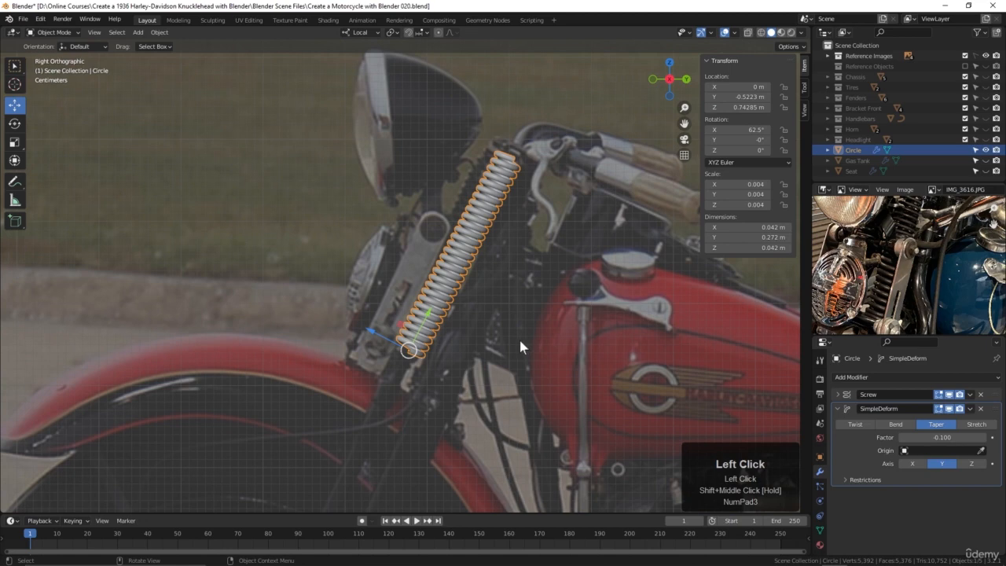
key(KP_1)
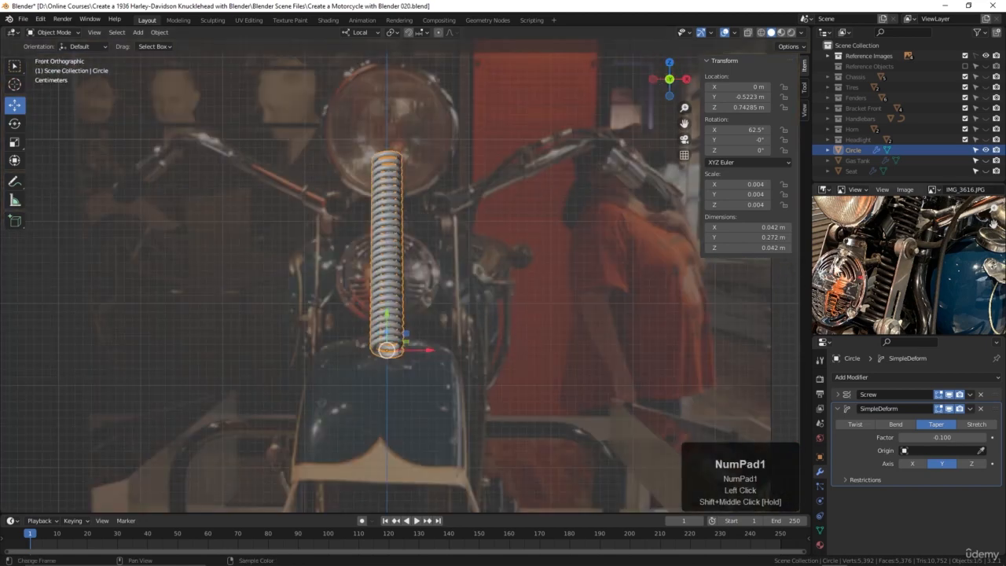
scroll(881, 269, down, 2)
shift+middle_drag(882, 285, 899, 315)
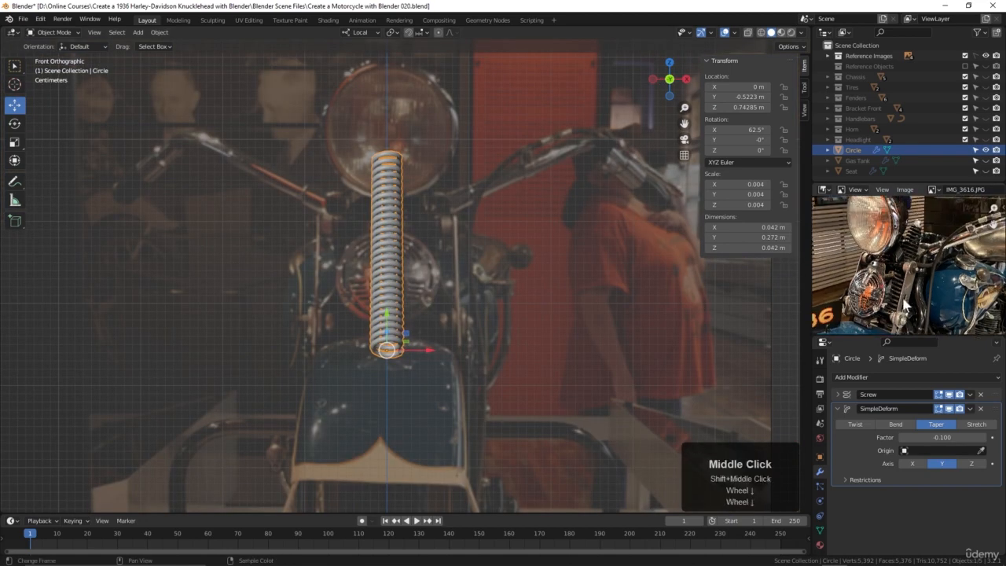
drag(427, 352, 467, 350)
Nudge the coil about 0.002 m along its local Z axis in the right side view
key(KP_3)
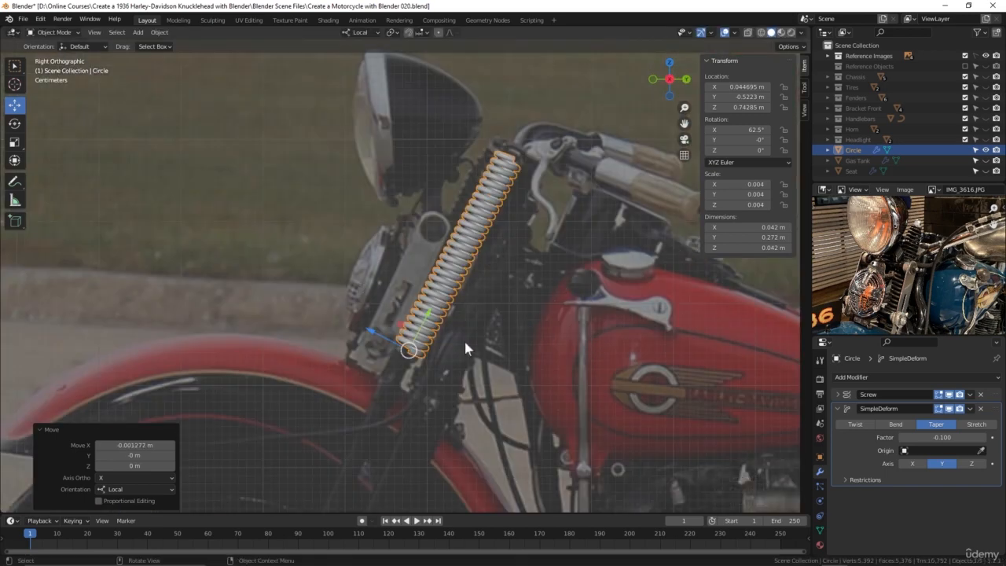
drag(373, 333, 372, 331)
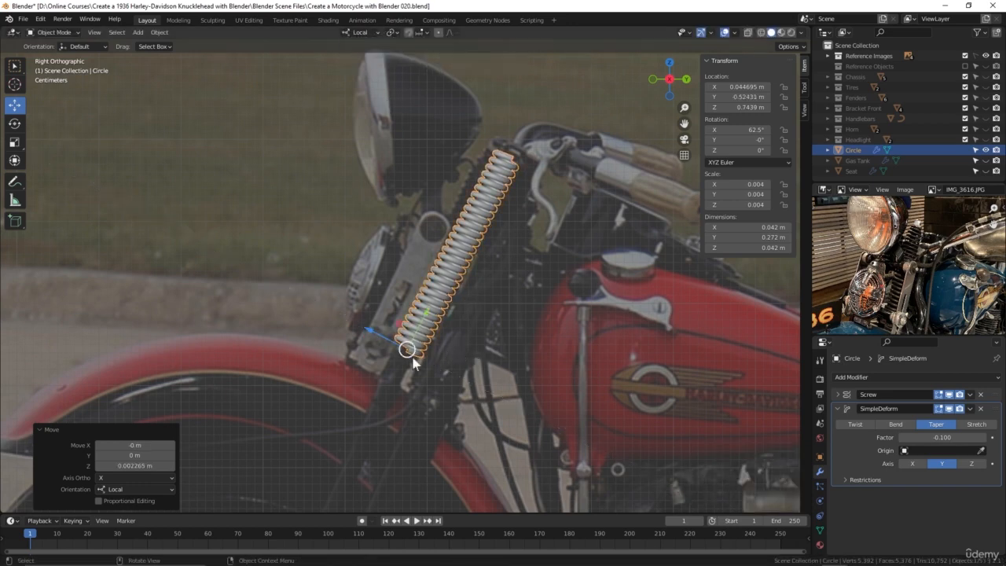
middle_drag(413, 360, 428, 256)
Snap the 3D cursor to the world origin and set the transform pivot point to 3D Cursor
key(KP_1)
scroll(500, 336, down, 2)
scroll(481, 323, down, 3)
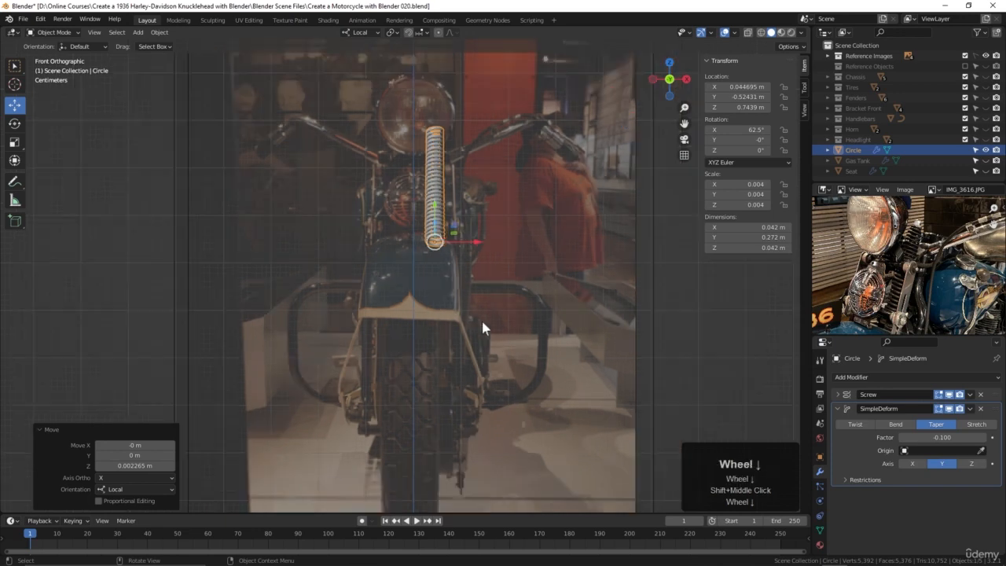
shift+middle_drag(484, 339, 478, 339)
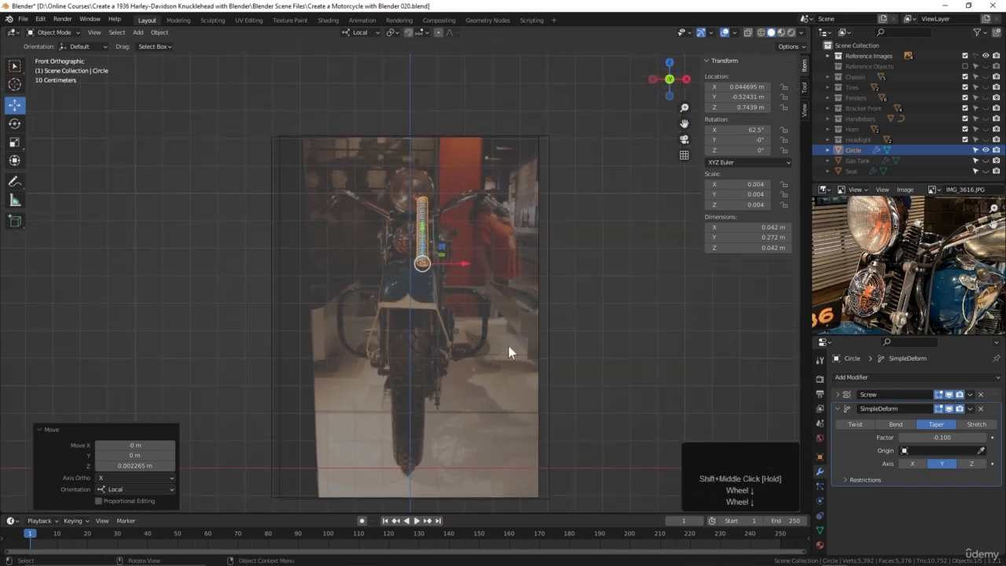
key(shift+s)
key(1)
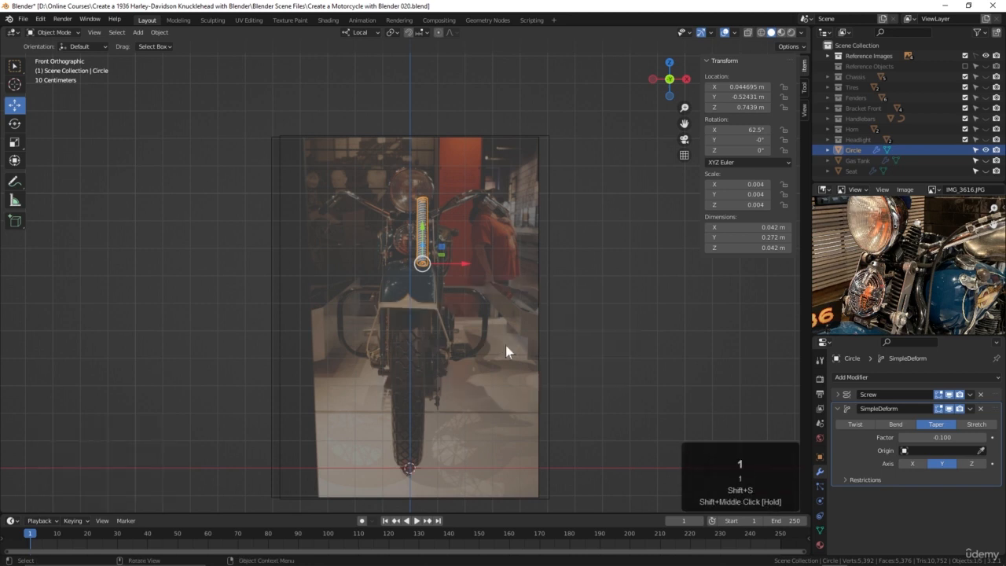
click(391, 32)
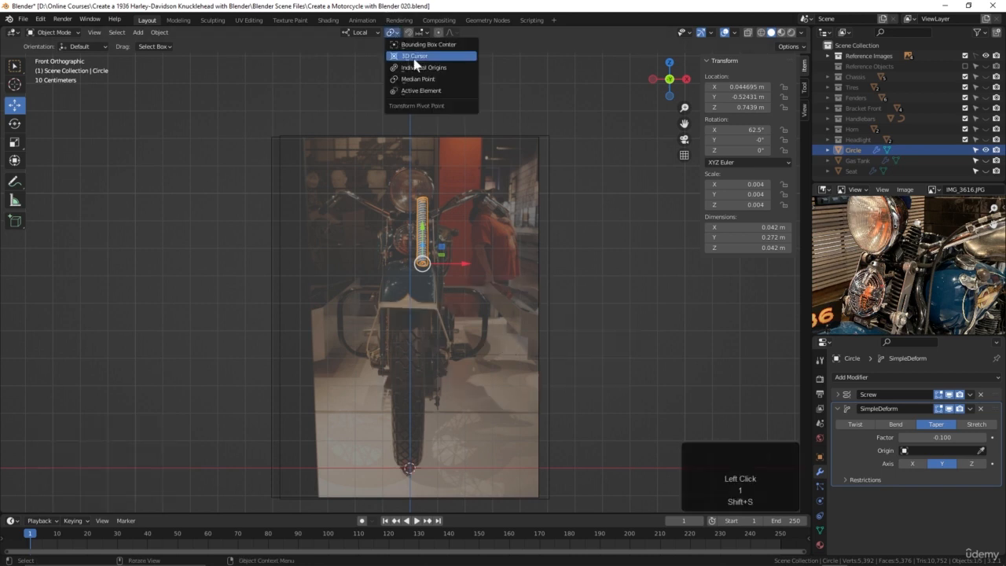
click(414, 56)
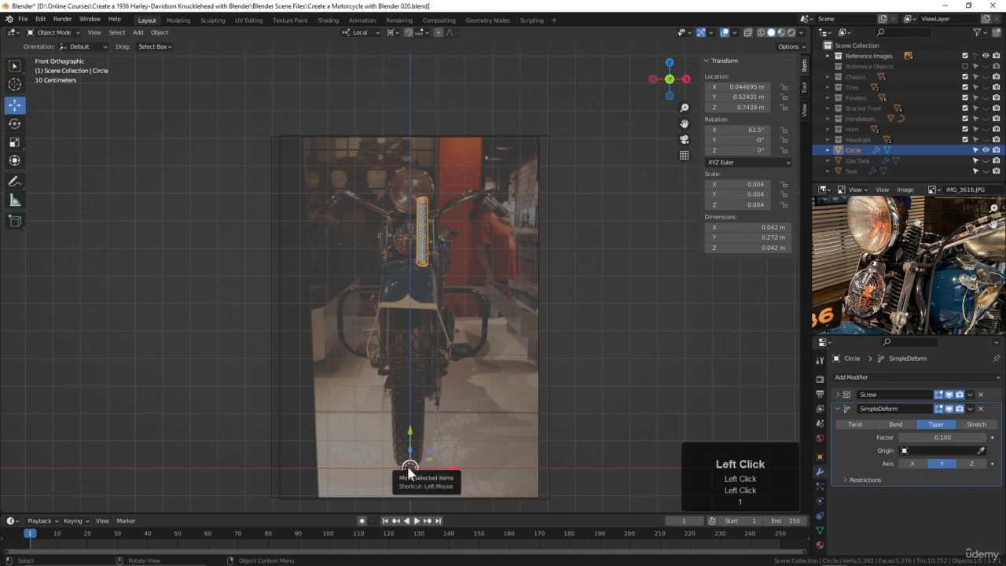
Duplicate the coil in place, mirror the copy across the X axis and deselect it
scroll(445, 380, up, 2)
shift+middle_drag(445, 380, 451, 338)
scroll(488, 334, up, 2)
middle_drag(492, 364, 480, 360)
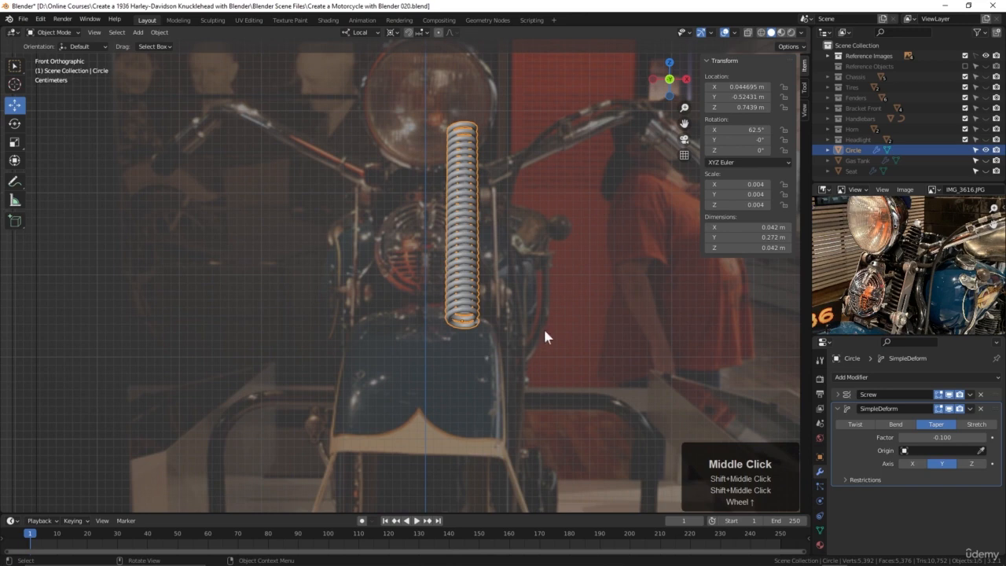
key(shift+d)
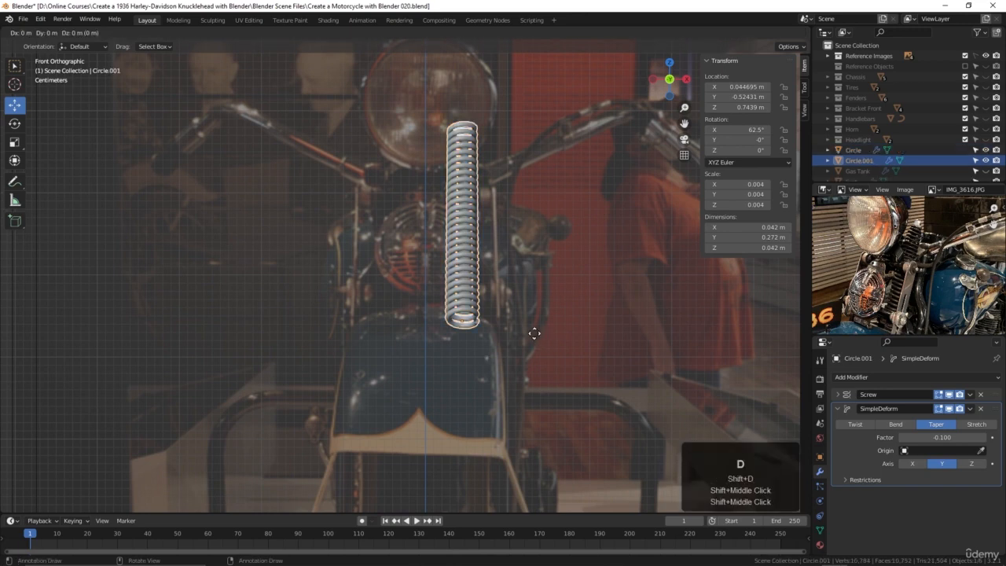
key(Return)
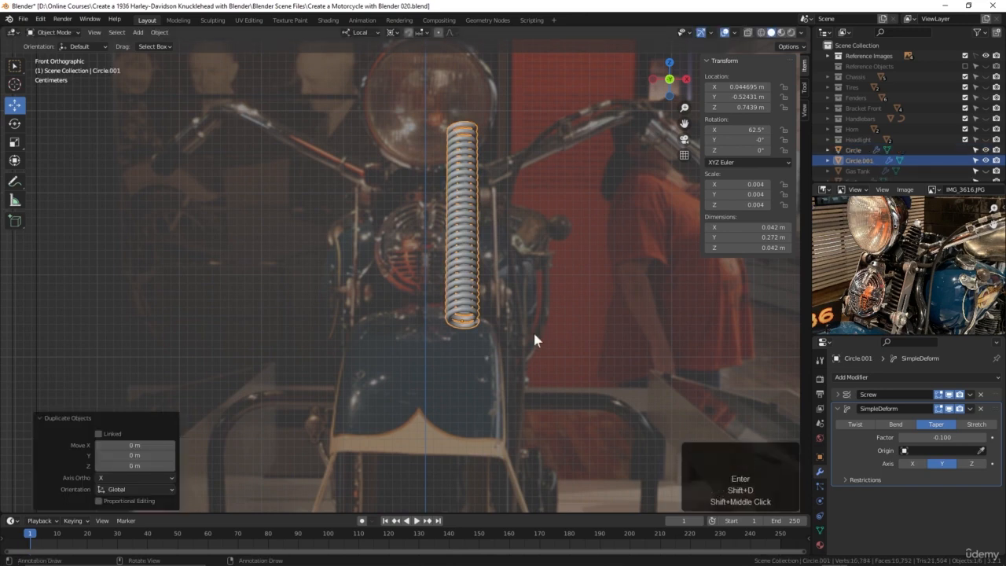
key(ctrl+m)
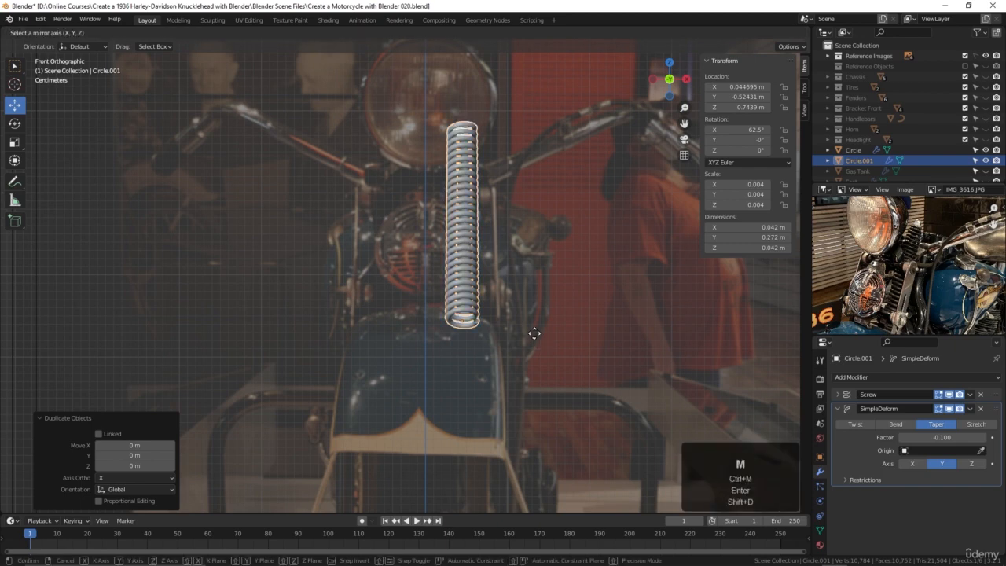
key(x)
key(Return)
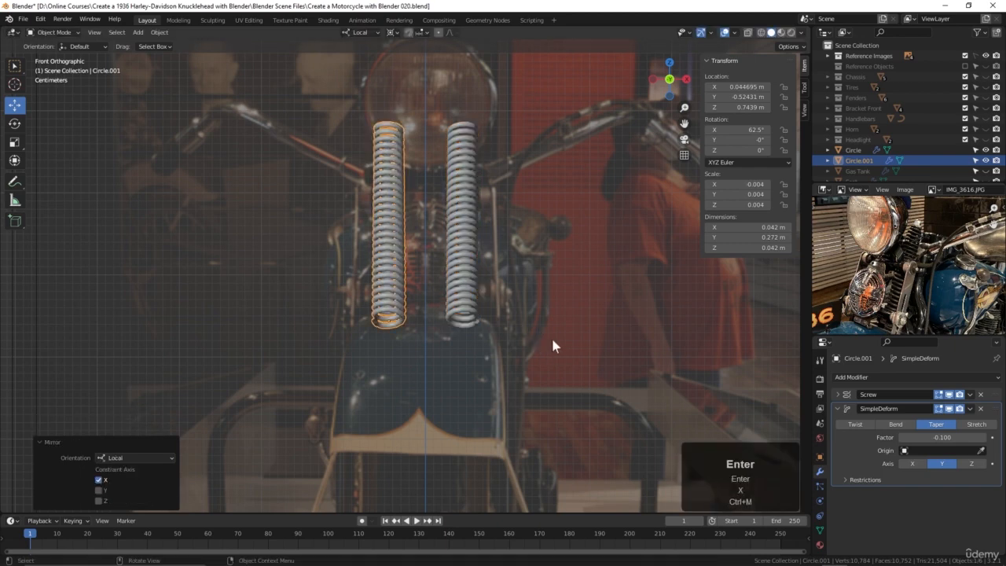
key(alt+a)
Unhide the gas tank, seat and motorcycle collections from Chassis to Headlight, leaving Reference Objects excluded
middle_drag(612, 314, 609, 348)
scroll(546, 343, down, 4)
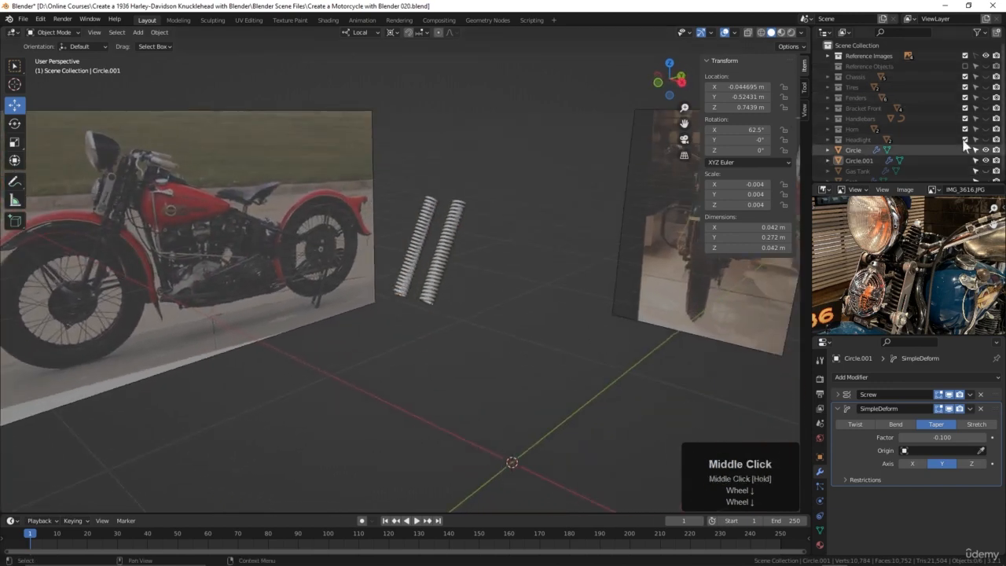
scroll(939, 148, down, 4)
drag(986, 161, 986, 171)
drag(986, 129, 985, 67)
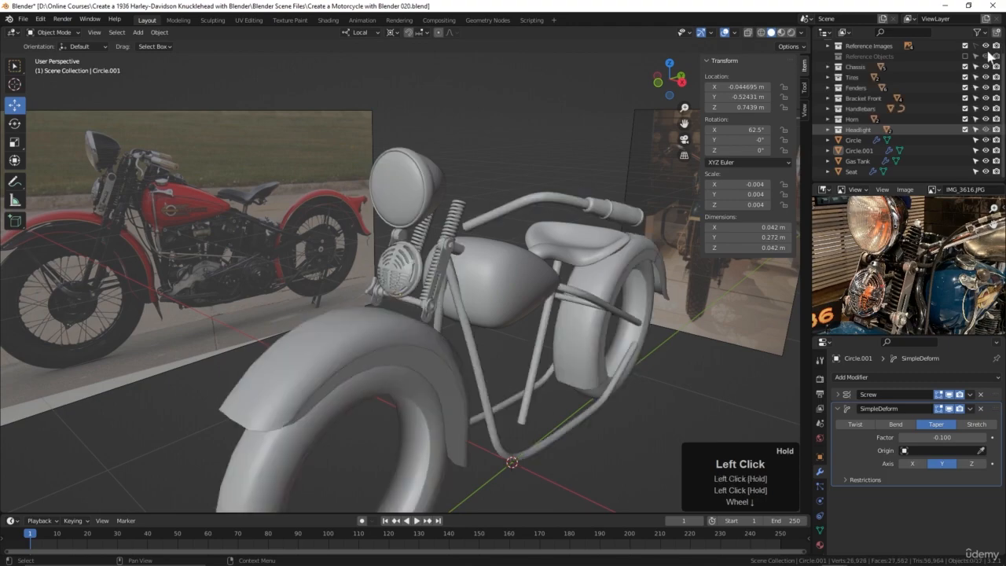
key(alt+a)
Select the original coil and examine the spring and bracket area in the close-up reference photo
middle_drag(489, 329, 435, 318)
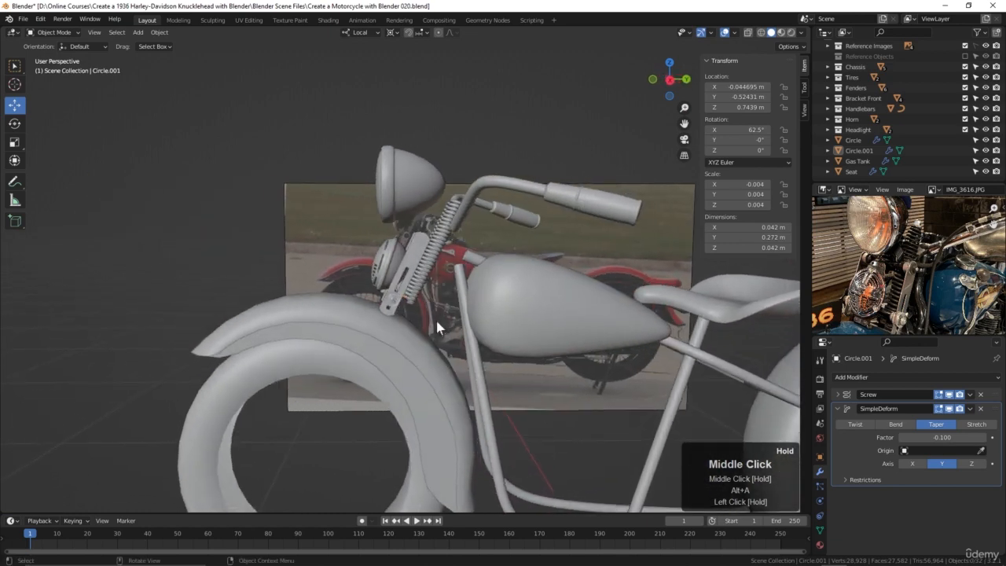
click(419, 291)
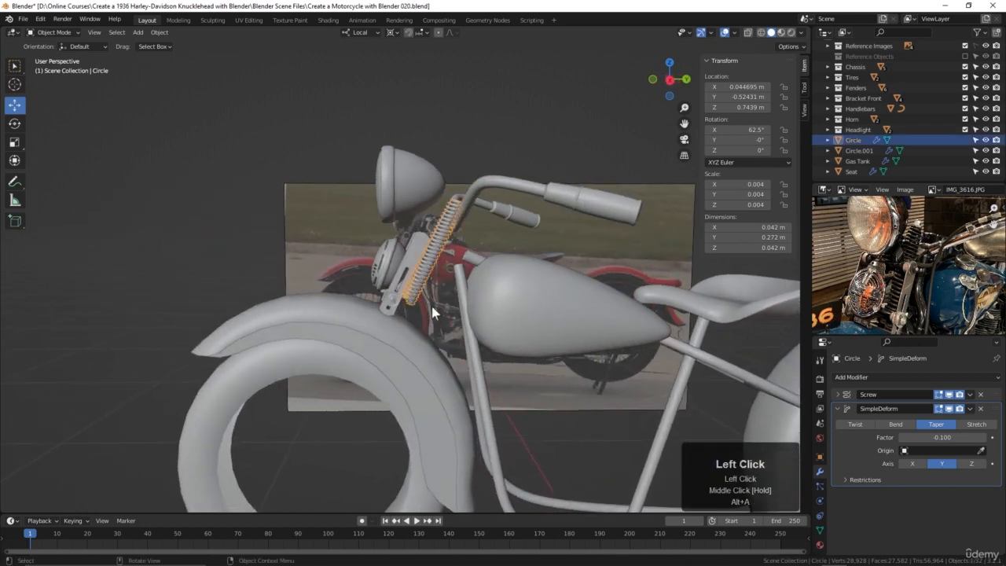
scroll(896, 291, up, 2)
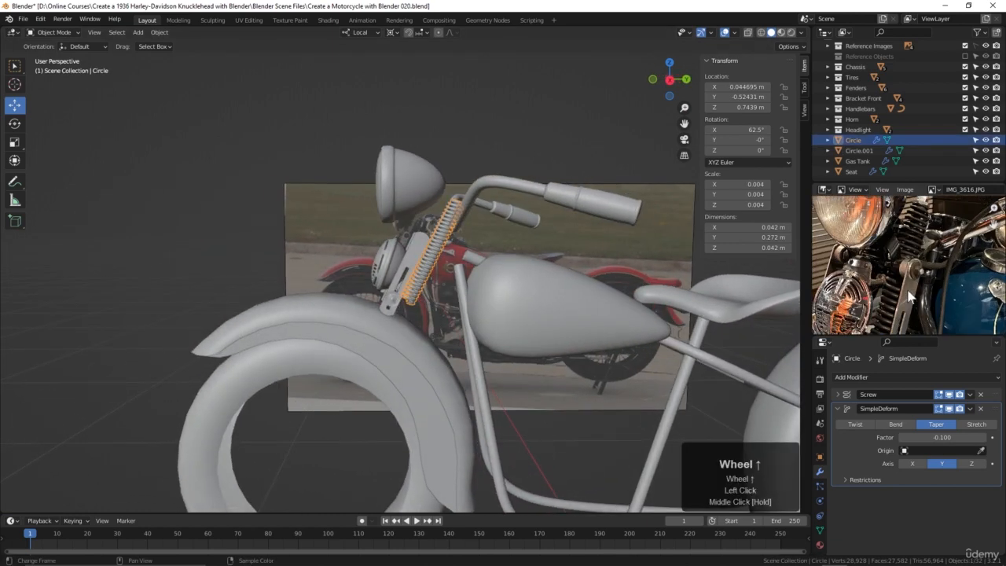
shift+middle_drag(896, 291, 897, 291)
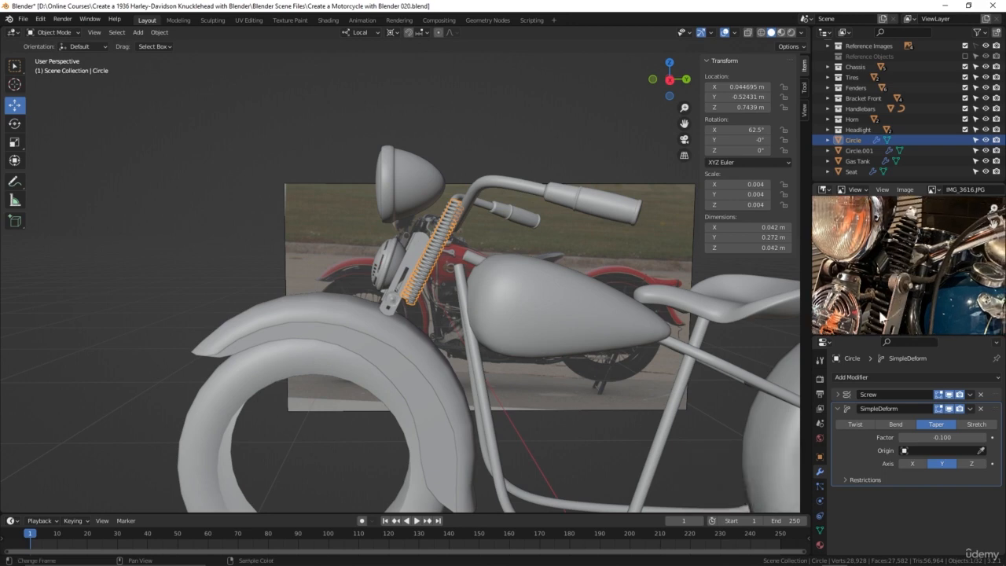
middle_drag(908, 234, 896, 278)
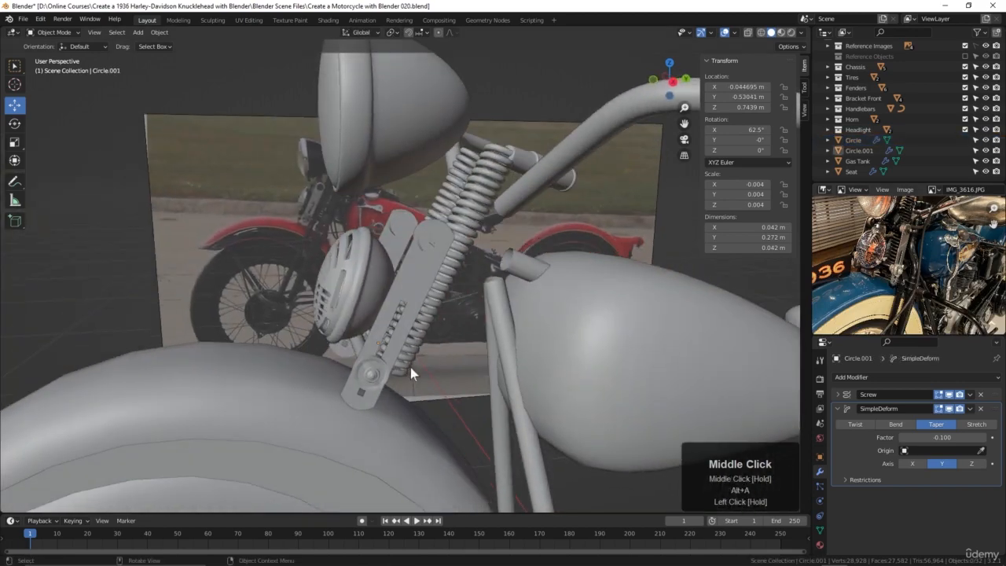
Snap the 3D cursor to the origin of the original coil, switch to the right orthographic view and deselect the coil
click(411, 367)
middle_drag(433, 366, 388, 295)
scroll(421, 332, up, 4)
shift+middle_click(420, 332)
middle_drag(442, 271, 444, 278)
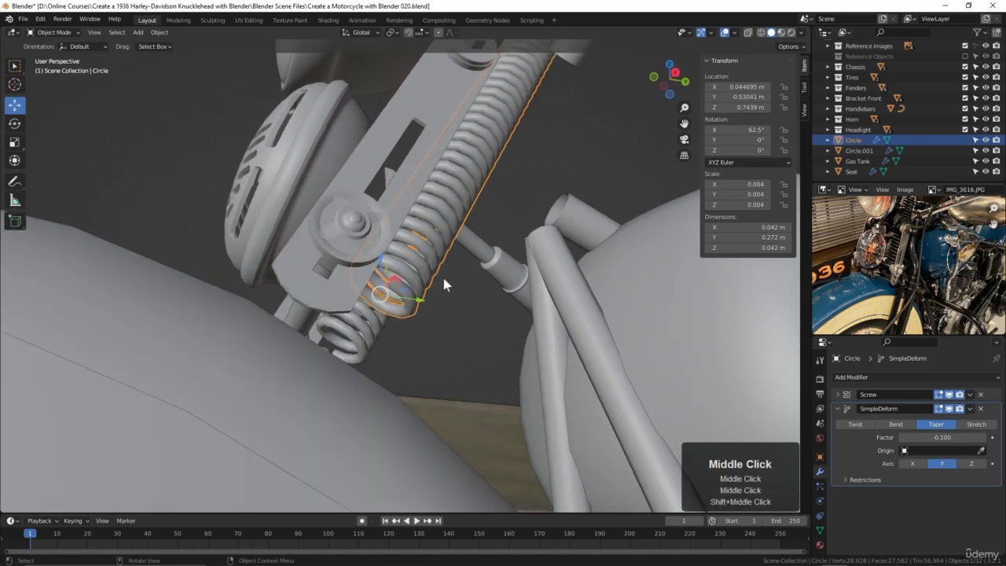
key(shift+s)
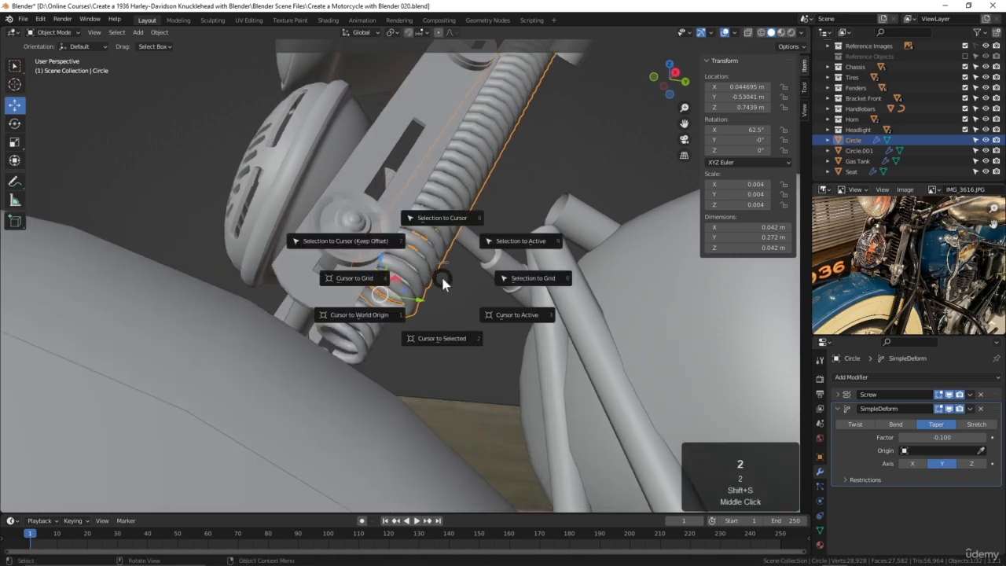
key(2)
key(KP_3)
scroll(441, 275, down, 3)
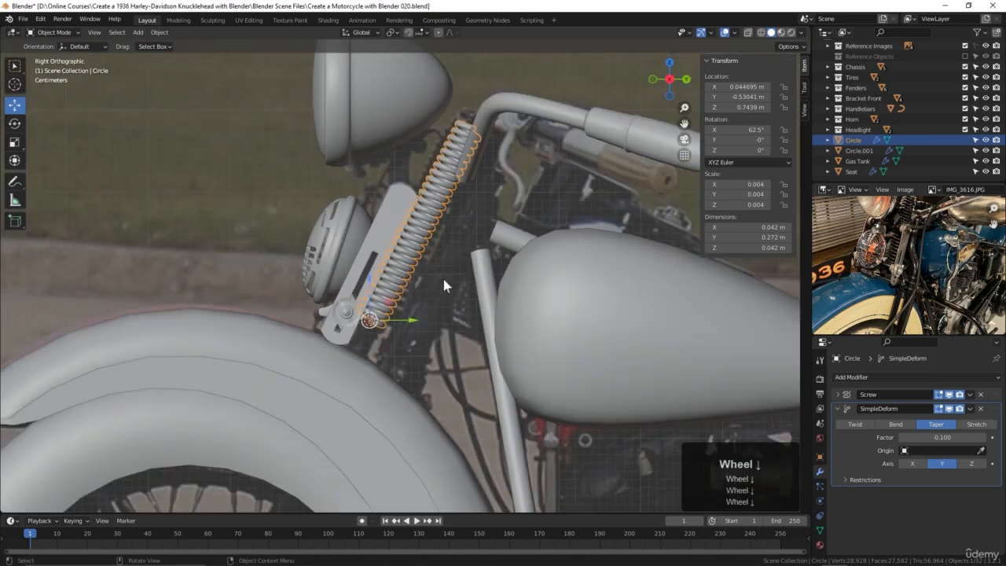
key(alt+a)
shift+middle_drag(436, 297, 468, 289)
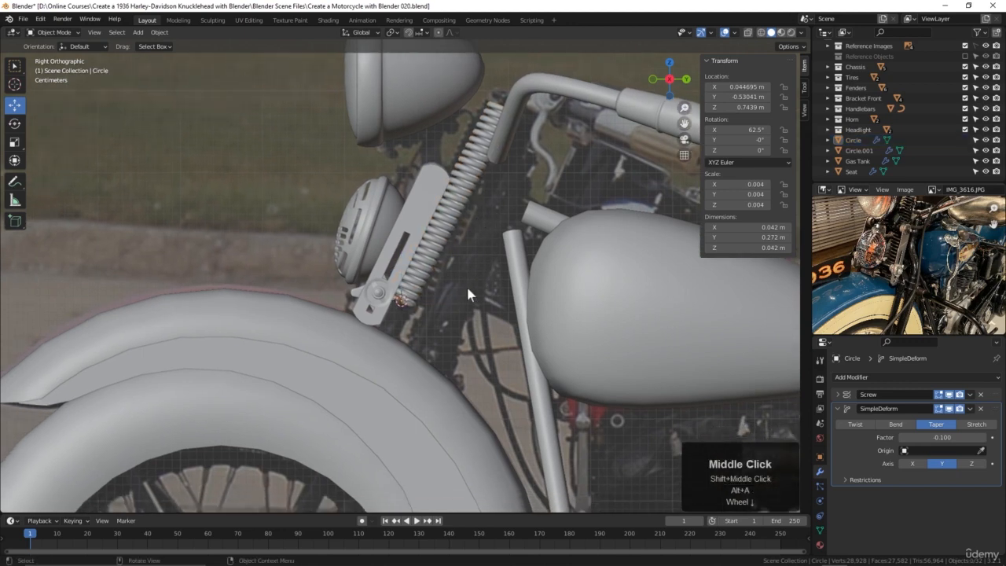
Add a cylinder at the 3D cursor with 16 vertices, radius 0.1 m, depth 0.2 m and cap fill type Nothing
key(shift+a)
click(467, 289)
click(508, 342)
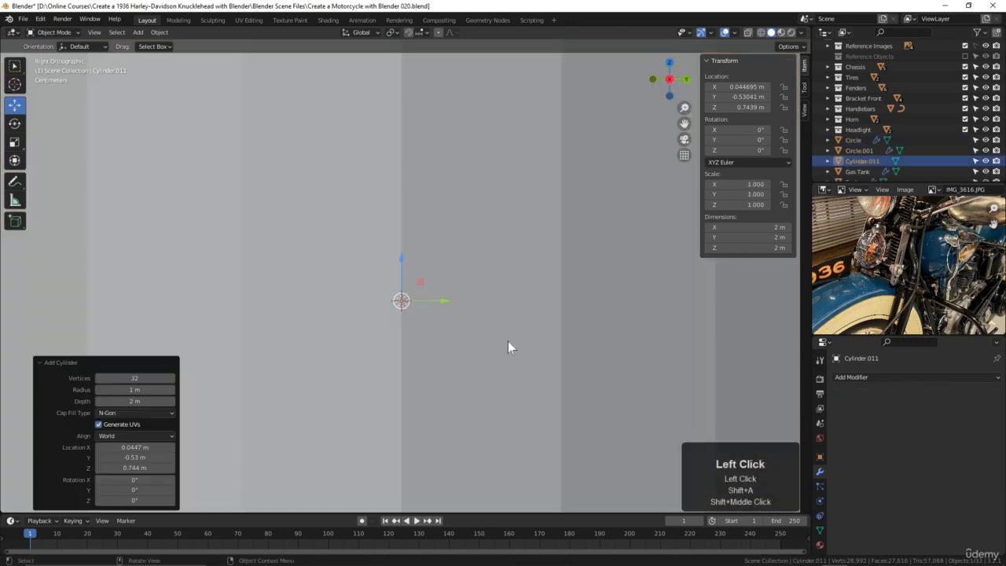
click(135, 378)
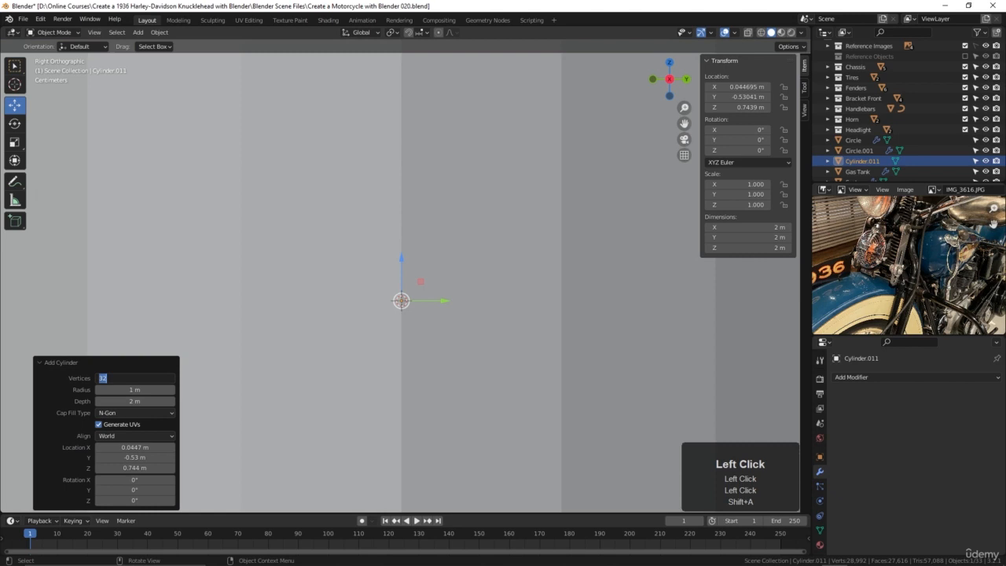
text(16)
key(KP_Enter)
click(137, 389)
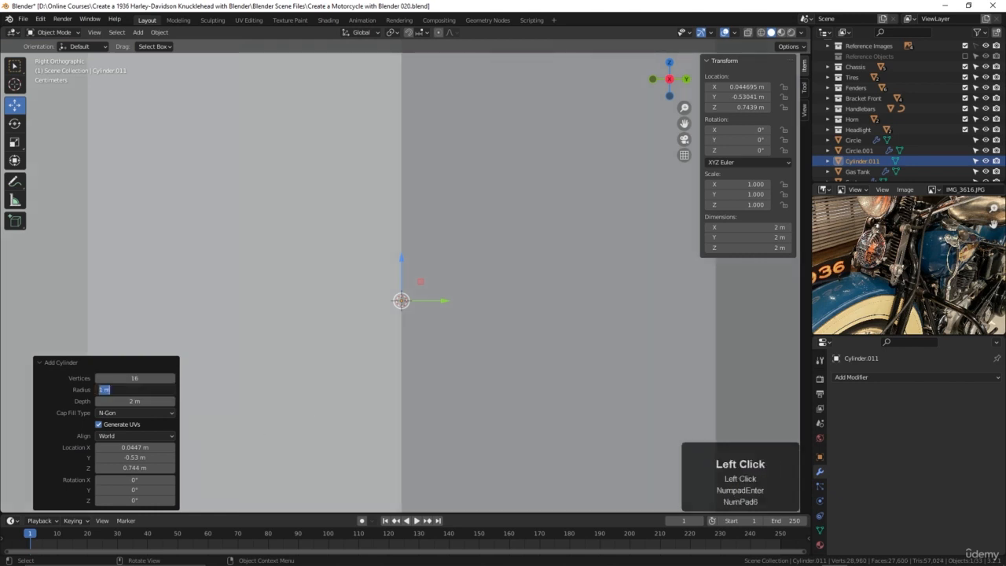
text(.1)
key(Tab)
text(.2)
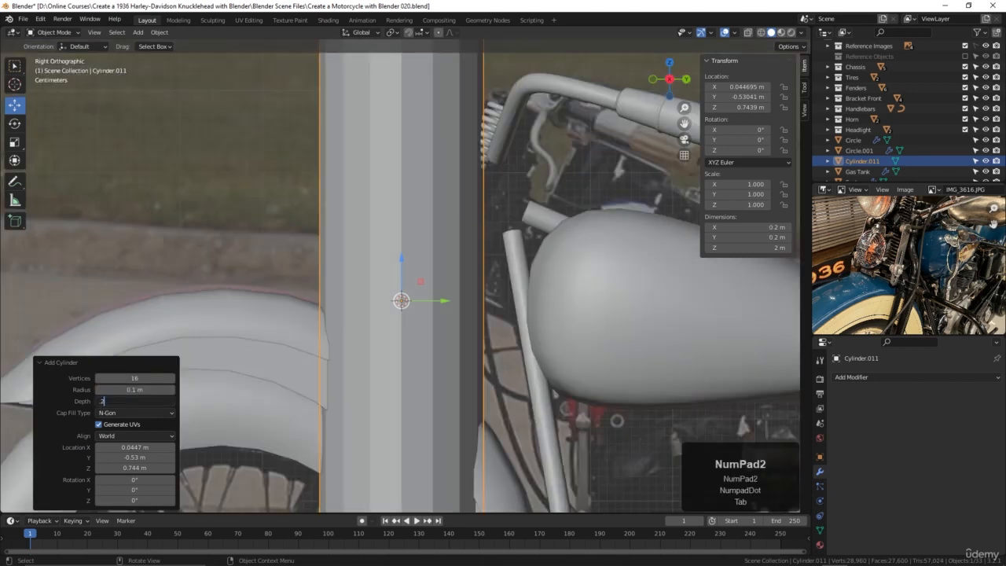
key(KP_Enter)
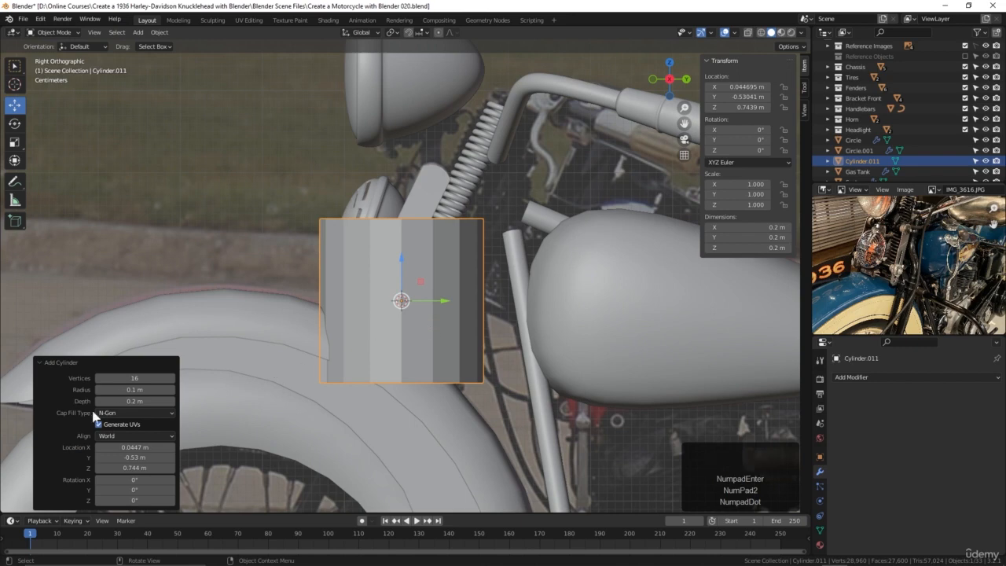
click(126, 413)
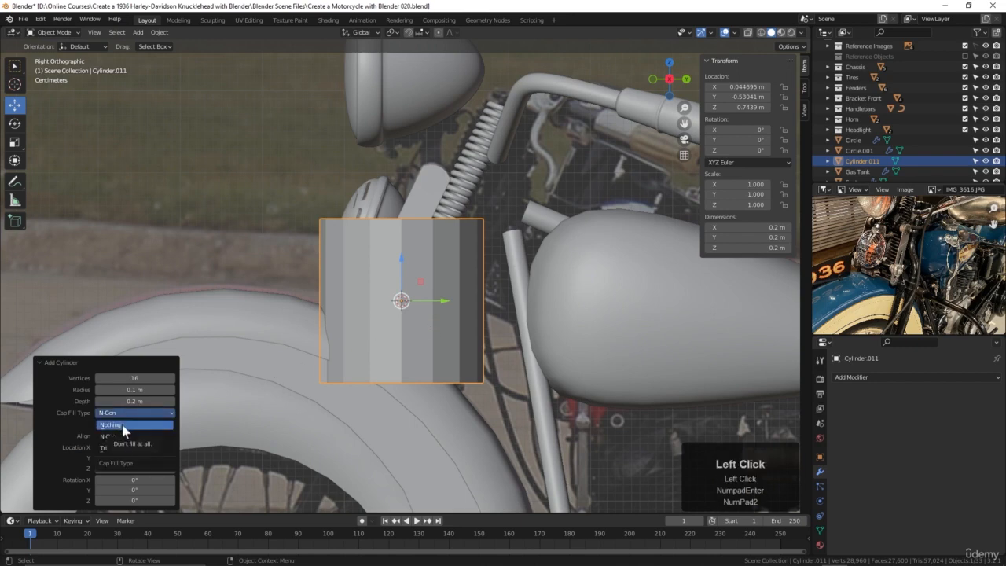
click(124, 426)
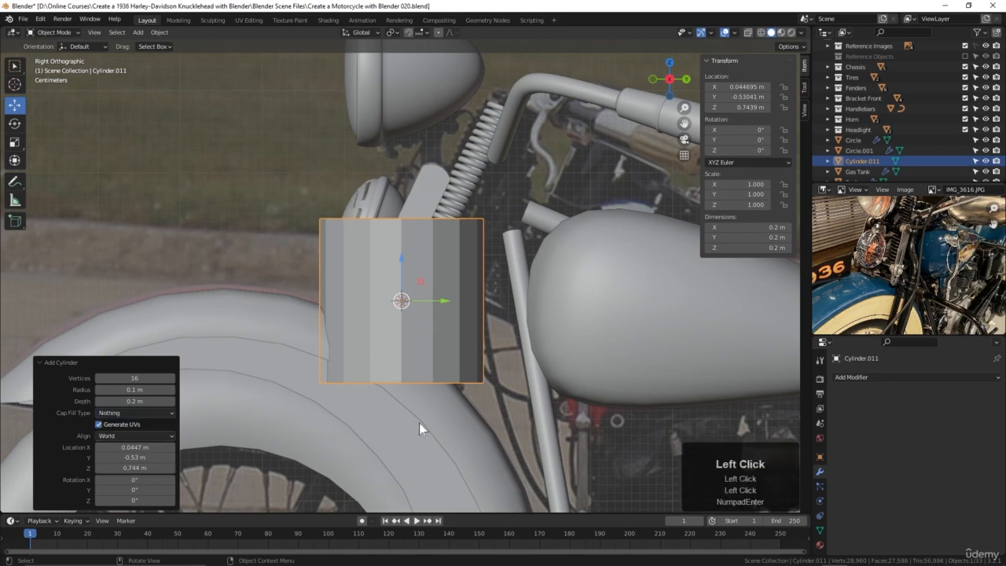
Scale the cylinder to about 0.086 and rotate it about 24.6° in the side view to follow the spring's slant
key(s)
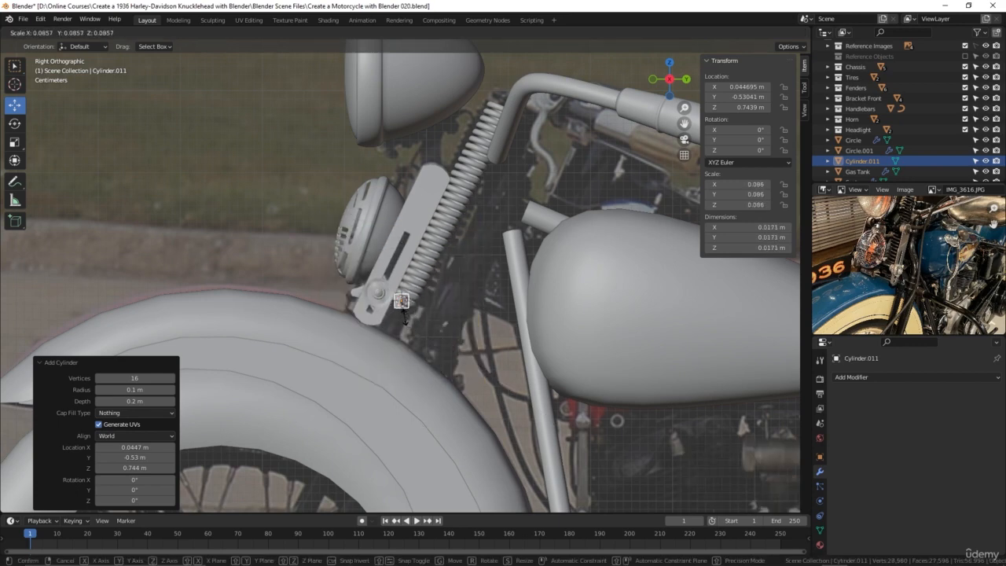
click(405, 318)
key(KP_Decimal)
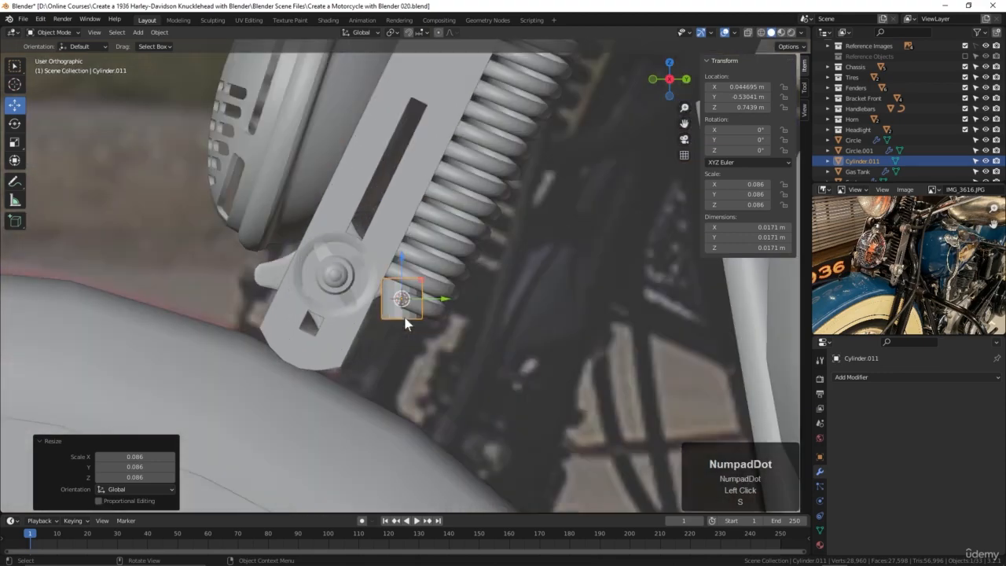
scroll(399, 317, down, 4)
scroll(533, 319, down, 3)
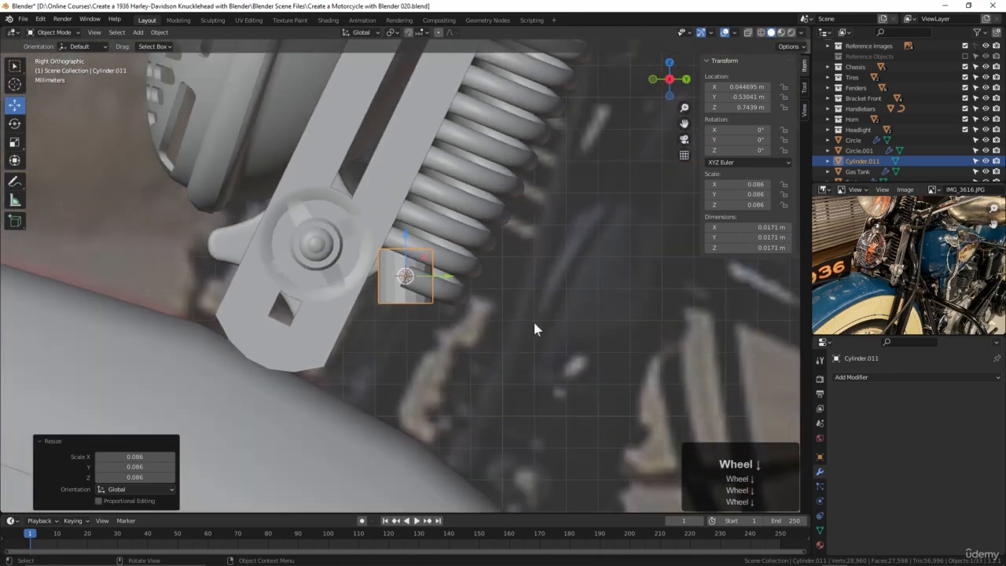
key(r)
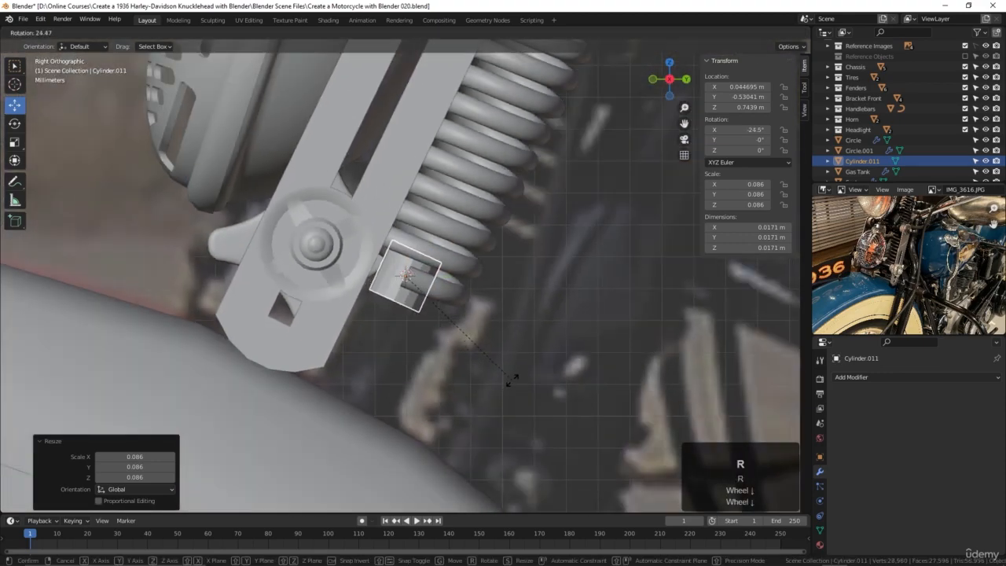
click(512, 380)
scroll(495, 358, down, 3)
shift+middle_drag(495, 358, 514, 328)
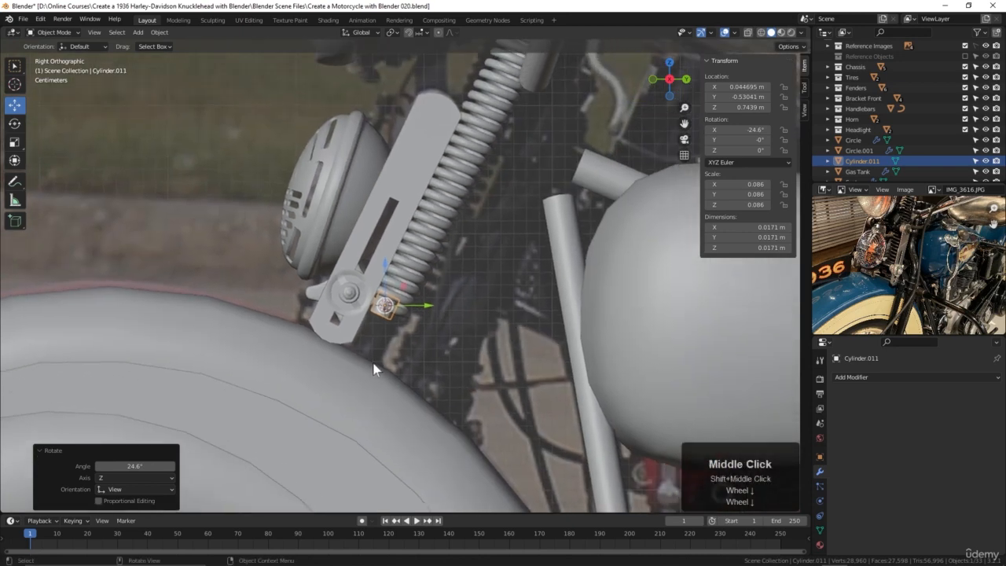
Extend the cylinder through the spring by moving its upper ring of vertices about 0.265 m along Z in Local orientation with X-ray on
key(Tab)
scroll(420, 336, up, 4)
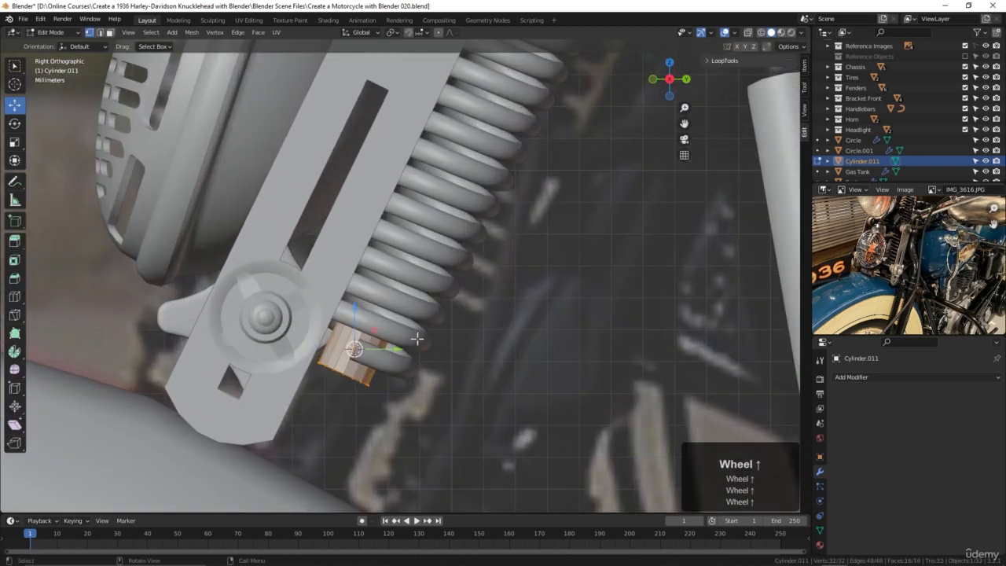
key(alt+z)
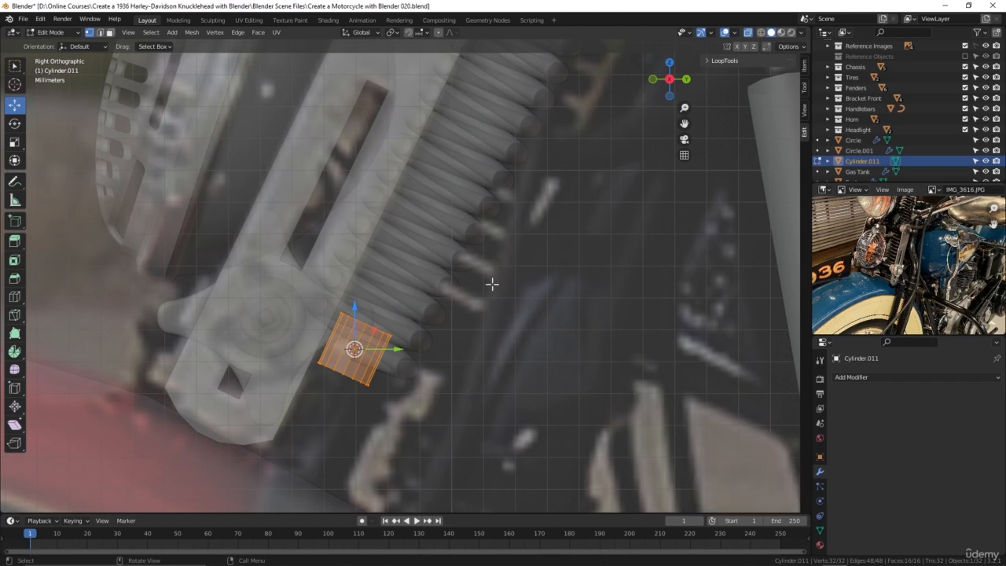
key(alt+a)
drag(294, 258, 500, 353)
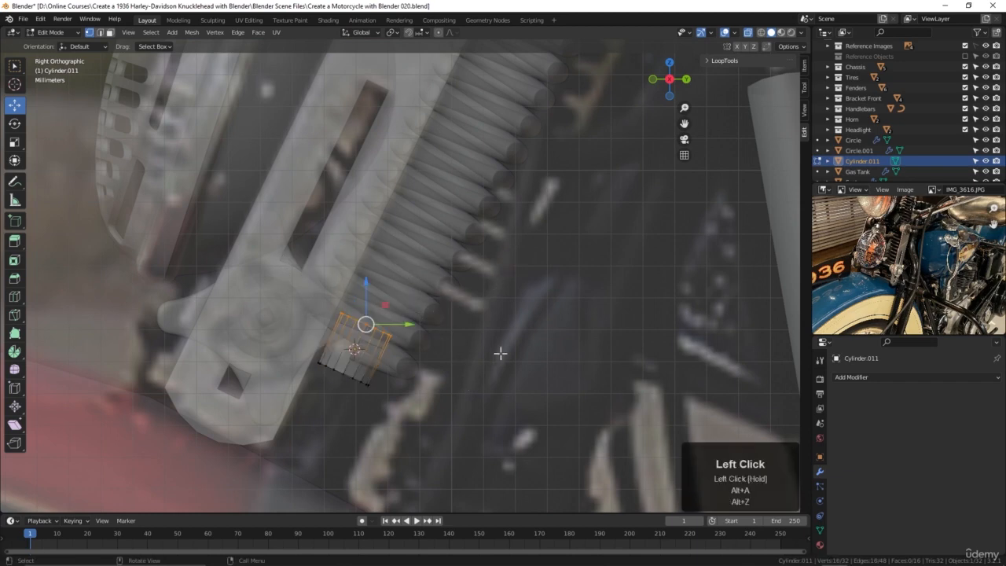
scroll(462, 390, down, 3)
shift+middle_drag(460, 389, 488, 301)
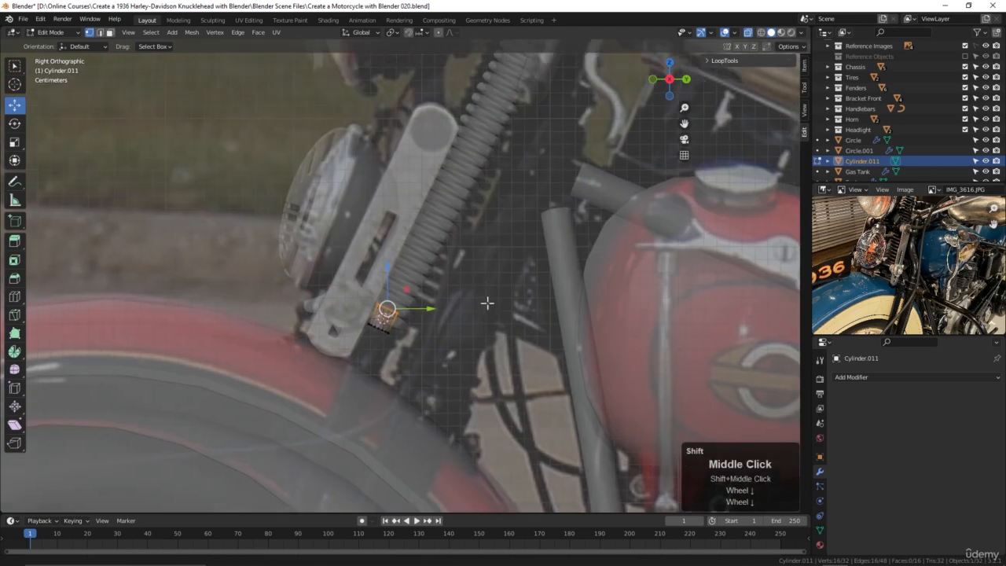
scroll(480, 314, up, 3)
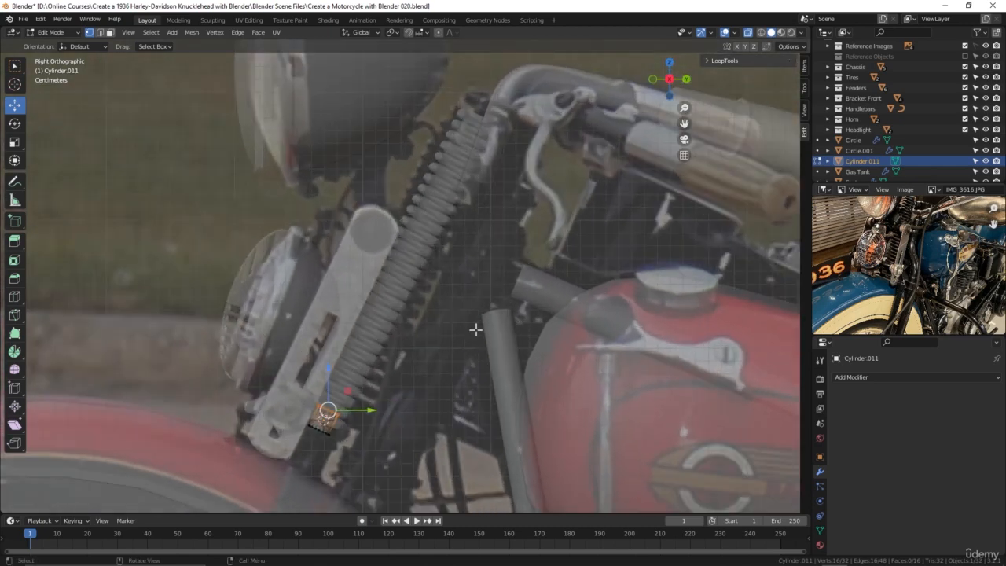
key(comma)
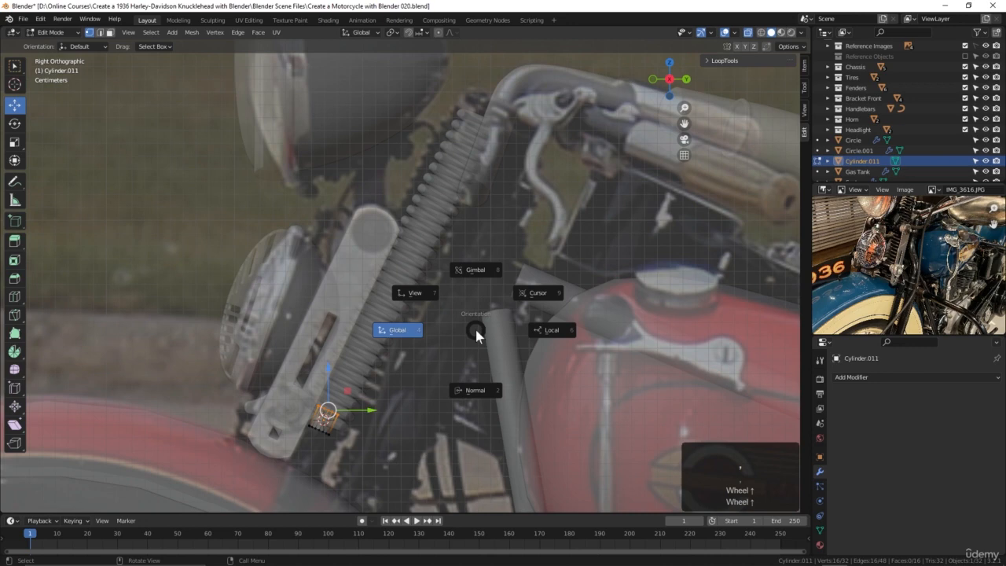
click(554, 329)
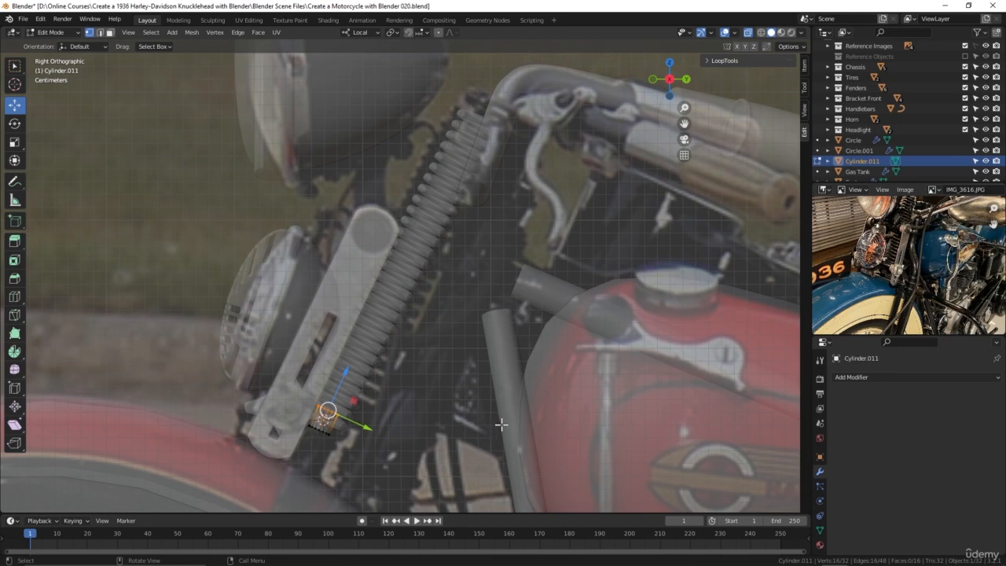
key(g)
key(z)
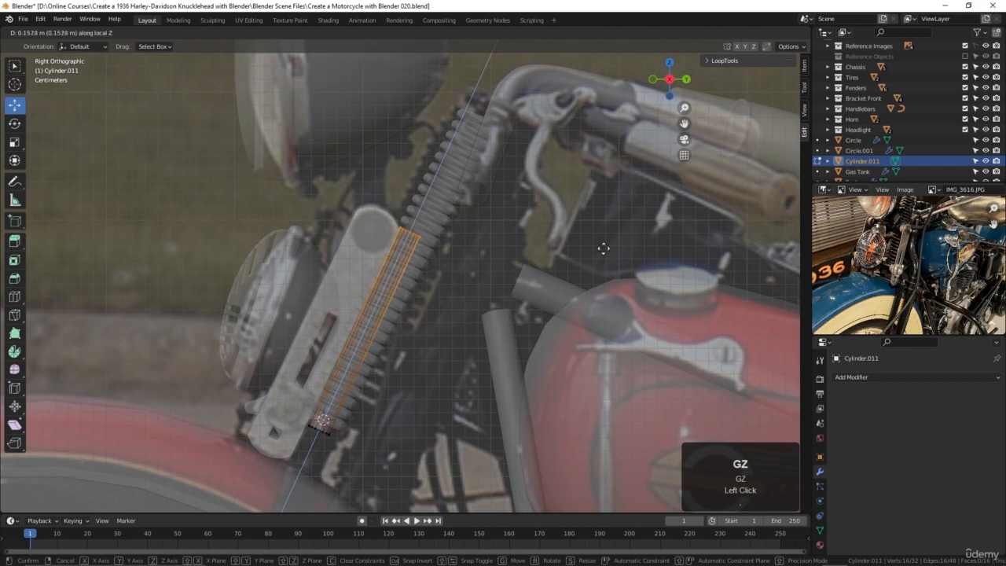
click(672, 126)
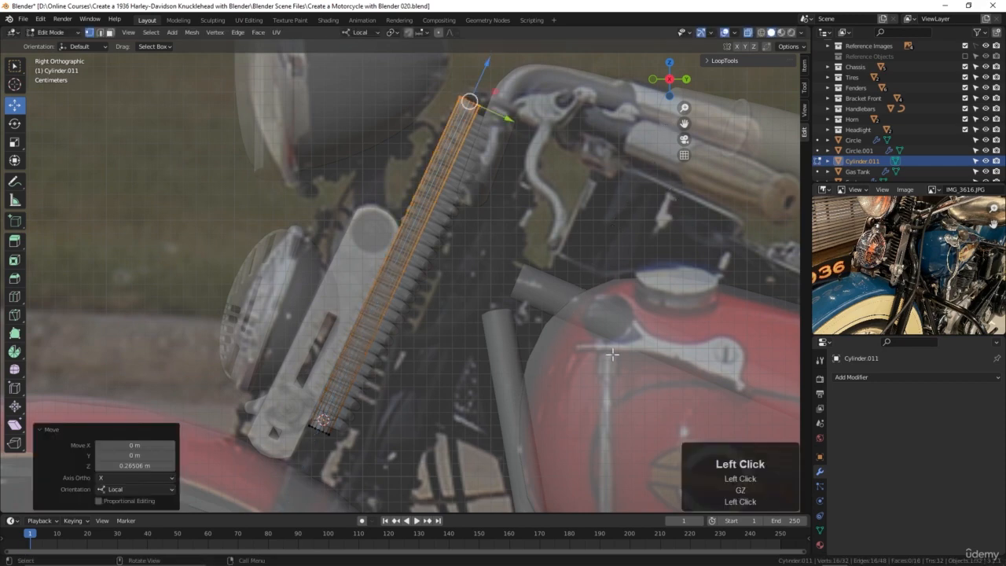
Rotate the whole cylinder about 2.5° more in the side view to centre it inside the coil, and turn X-ray off
key(Tab)
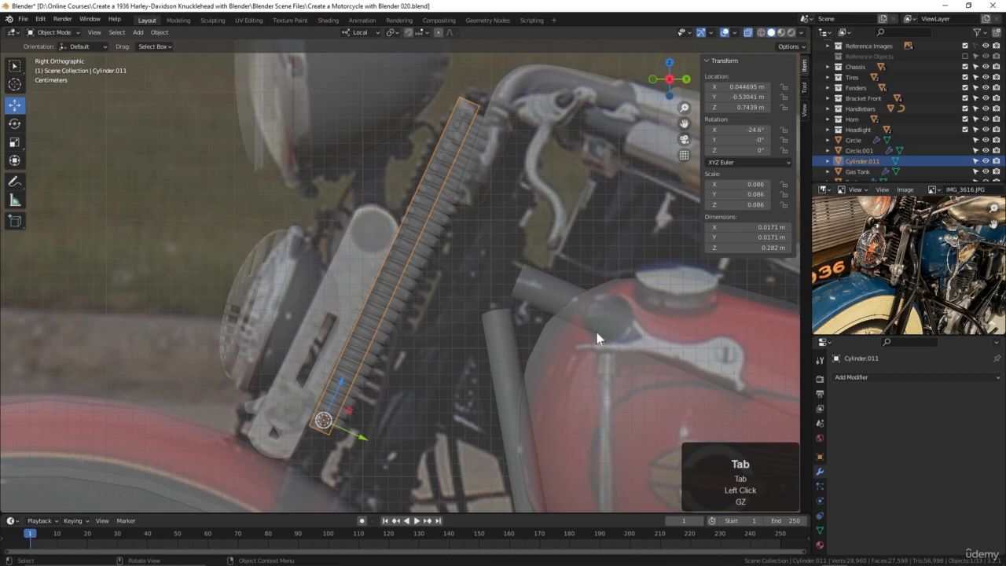
key(r)
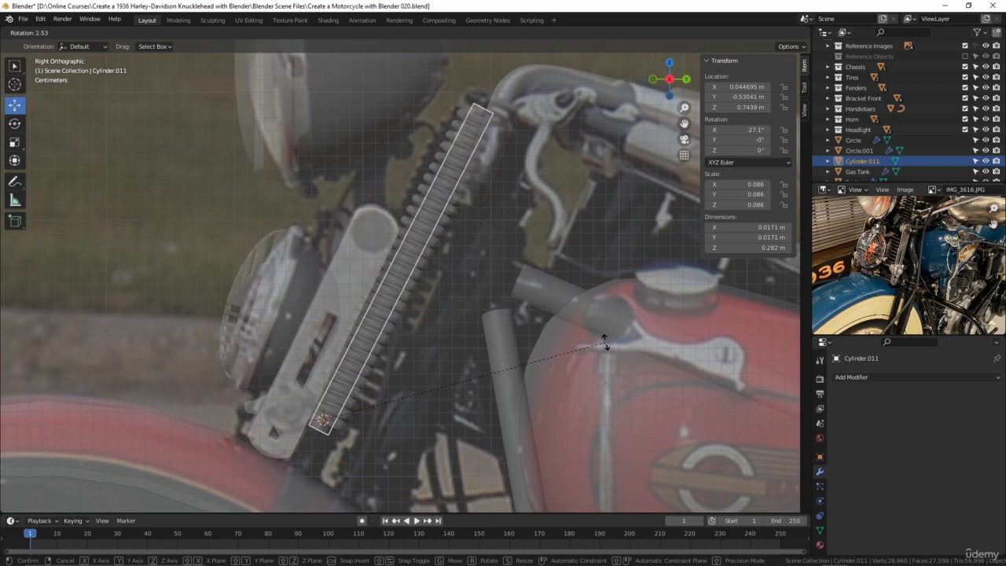
click(605, 343)
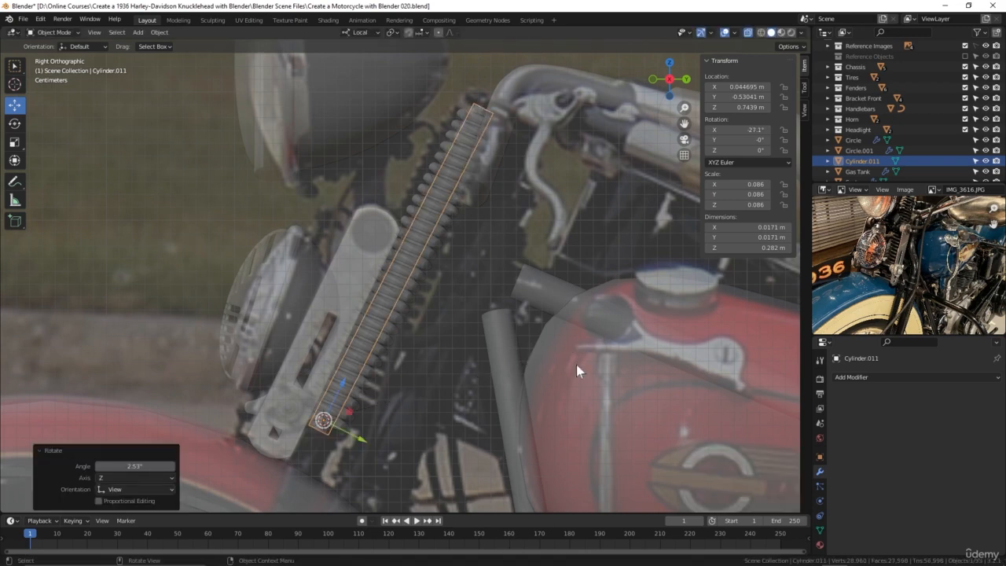
key(alt+z)
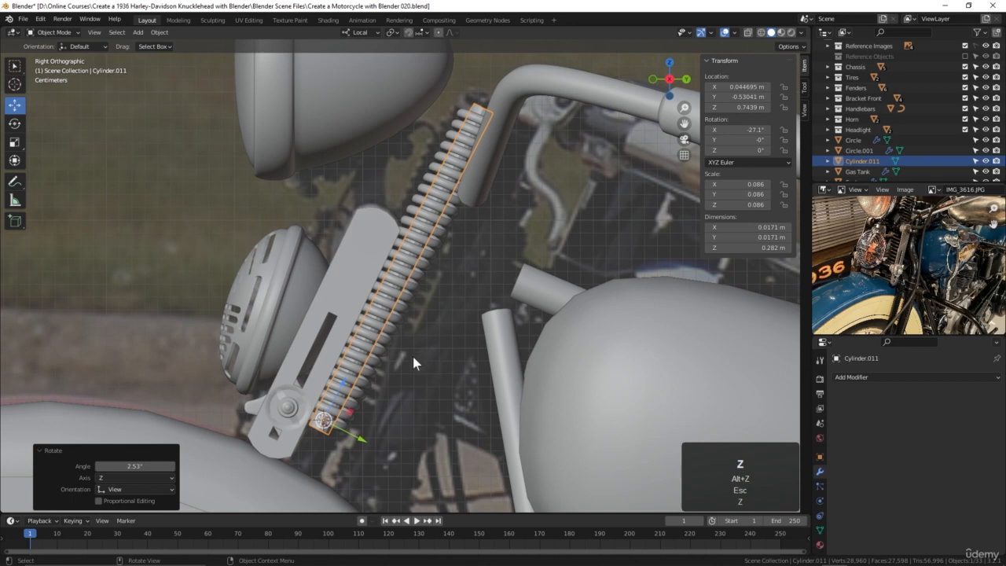
Shade the inner cylinder smooth and deselect it
right_click(322, 428)
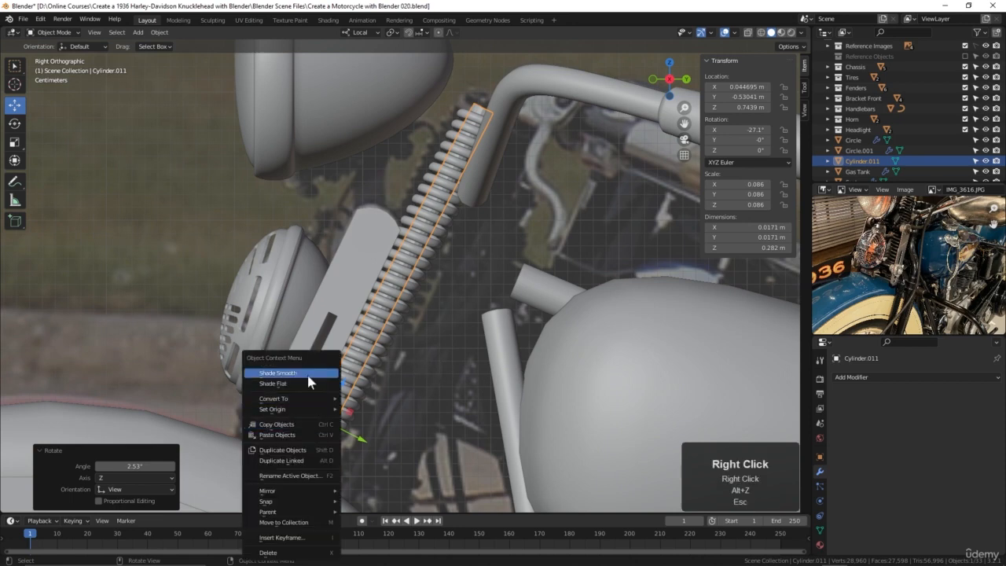
click(445, 431)
key(alt+a)
scroll(461, 384, down, 3)
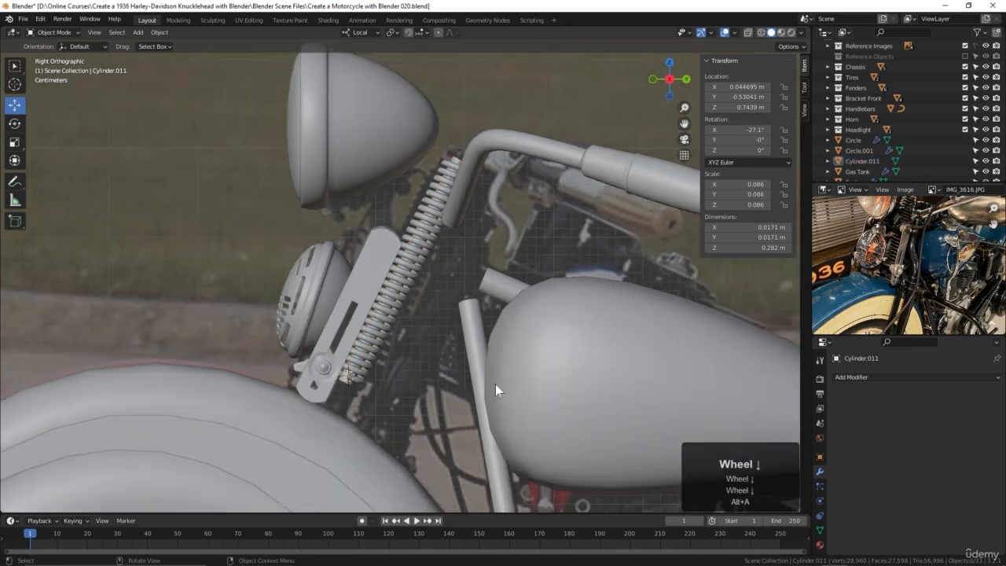
Select the inner cylinder, go to the front view, set the transform orientation to Global and snap the 3D cursor to the world origin
middle_drag(348, 389, 363, 359)
click(349, 385)
click(347, 385)
key(KP_1)
scroll(362, 398, down, 3)
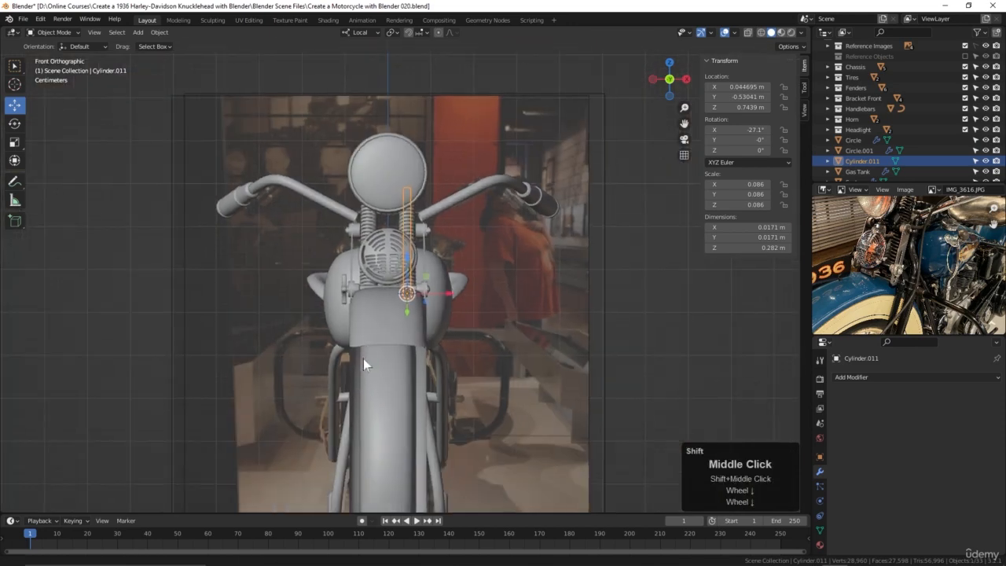
click(358, 33)
click(338, 66)
scroll(419, 120, down, 3)
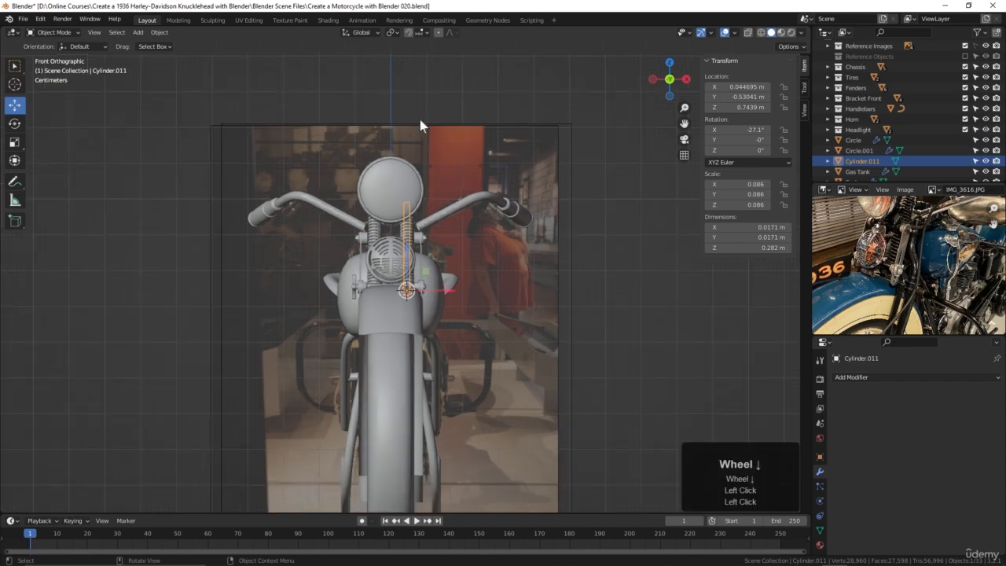
shift+middle_drag(444, 221, 469, 230)
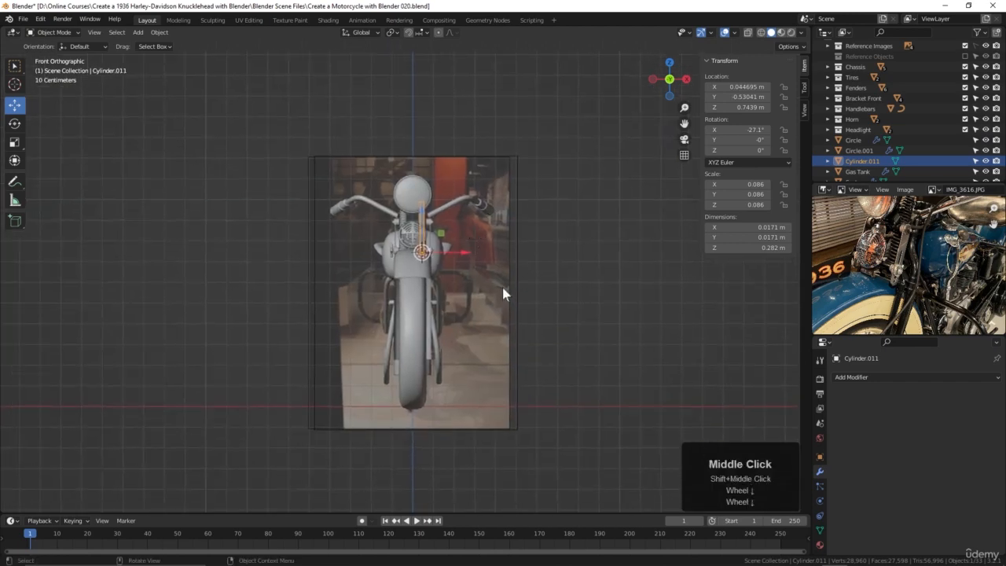
key(shift+s)
key(1)
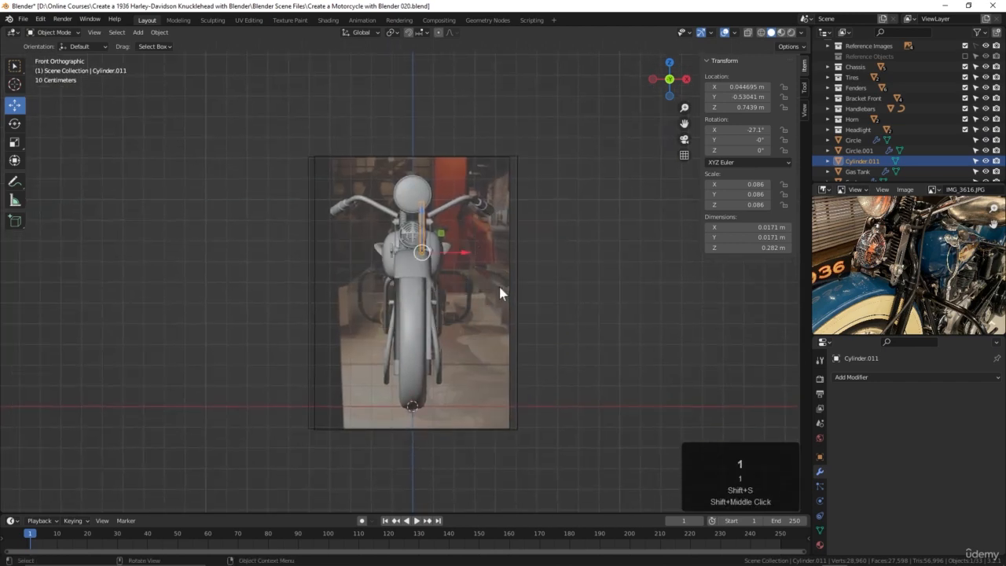
Set the transform pivot point to the 3D Cursor and duplicate the inner cylinder in place
click(393, 33)
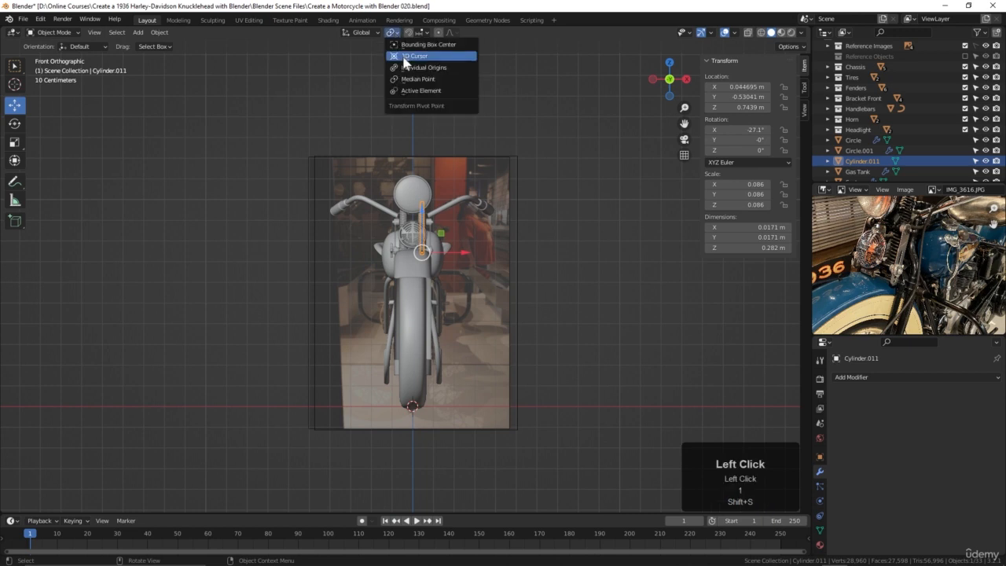
click(417, 61)
scroll(528, 240, up, 4)
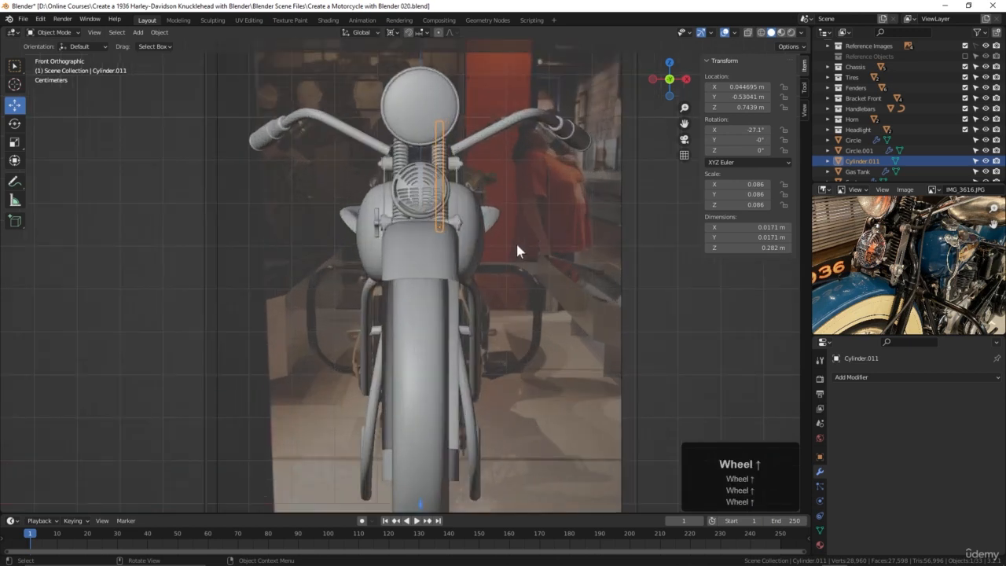
key(shift+d)
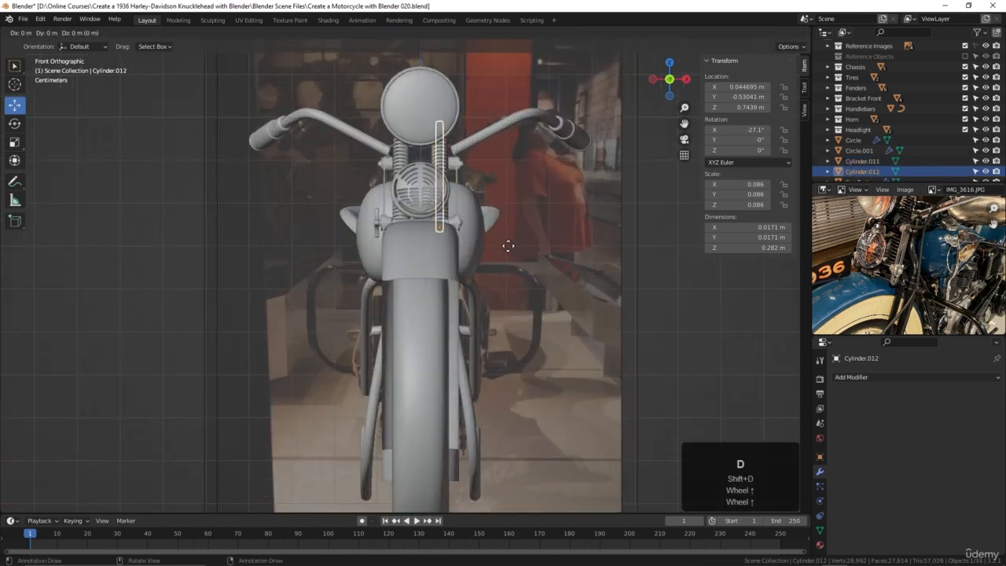
key(Return)
key(Return)
Mirror the duplicated cylinder across the global X axis into the opposite spring and deselect it
key(ctrl+m)
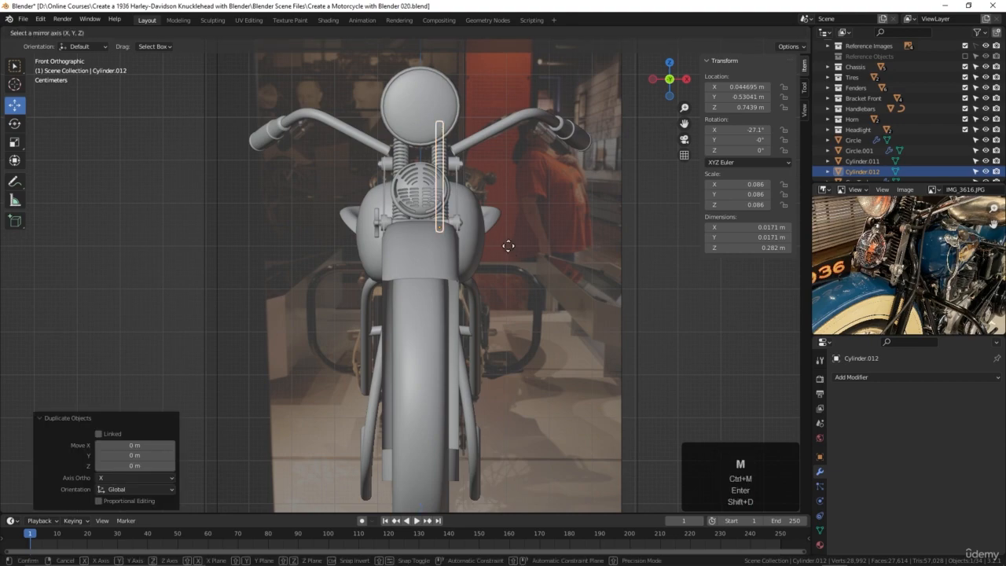
key(x)
key(Return)
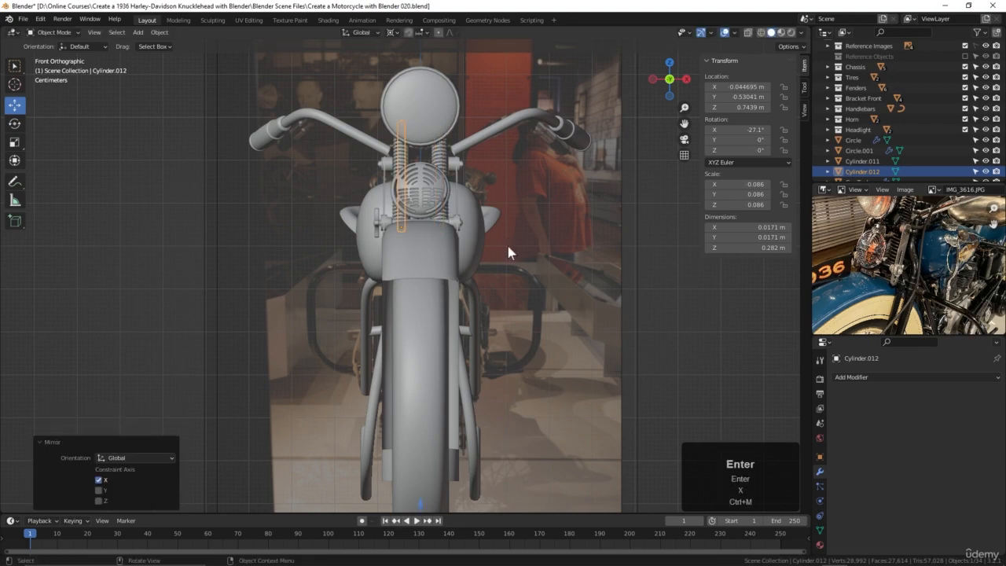
key(alt+a)
Inspect both inner cylinders inside the front springs from several angles around the motorcycle's front end
middle_drag(515, 156, 466, 222)
scroll(468, 214, up, 3)
shift+middle_drag(476, 156, 481, 247)
middle_drag(482, 247, 457, 236)
middle_drag(386, 361, 509, 378)
scroll(425, 332, down, 2)
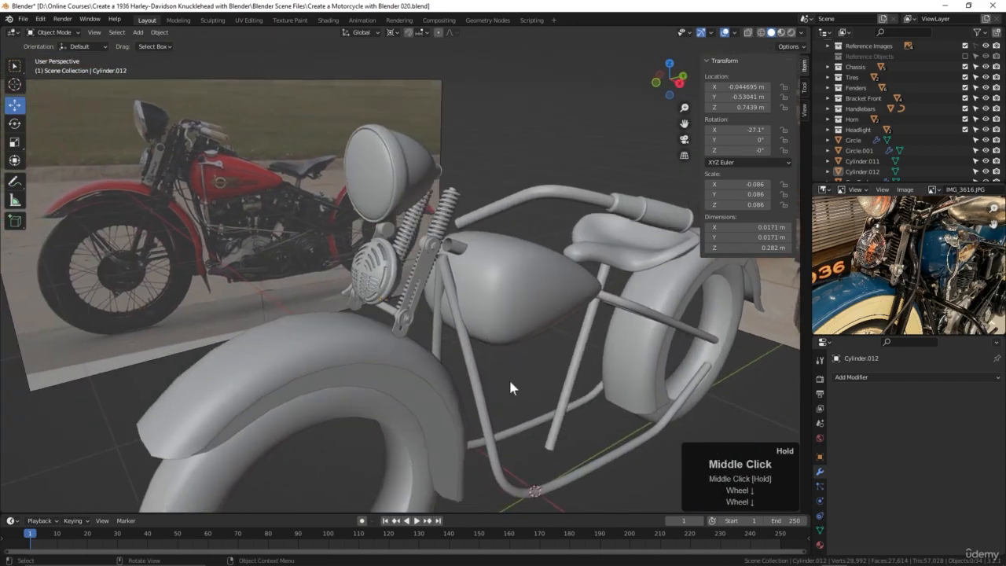